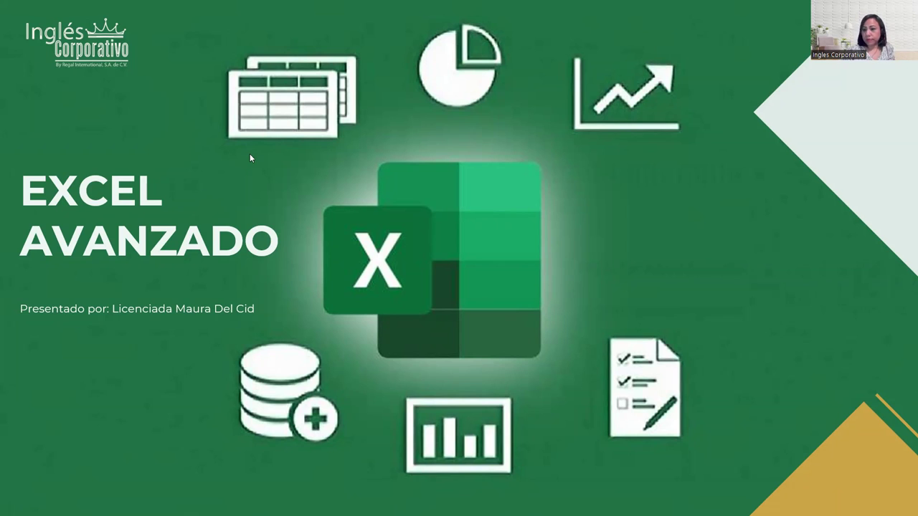
Advance the slideshow from the title slide through SESIÓN 2 to the AGENDA slide.
click(282, 228)
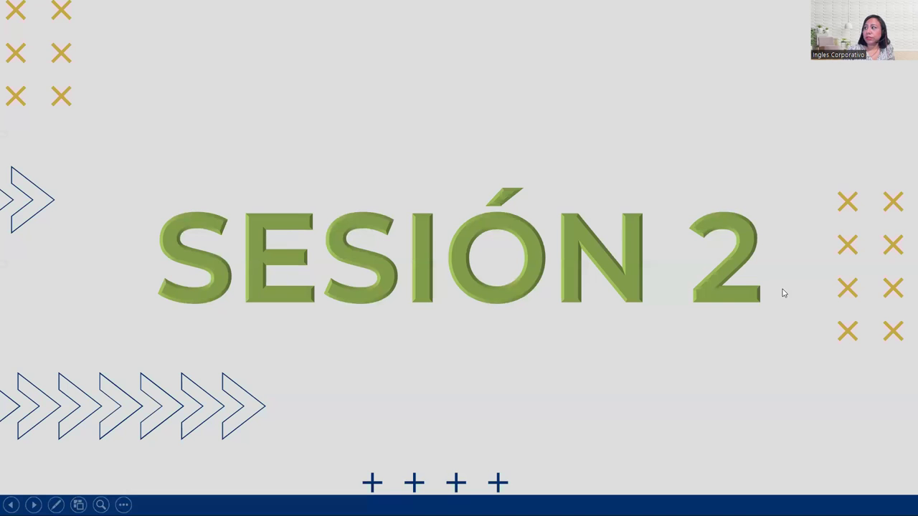
click(784, 292)
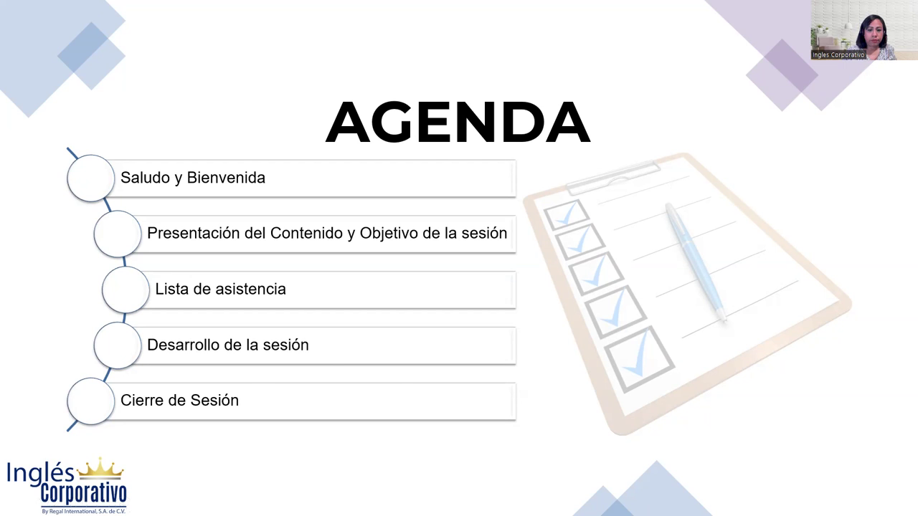
Step through the CONTENIDO SESIÓN 2 slide to the OBJETIVO SESIÓN 2 slide.
key(Right)
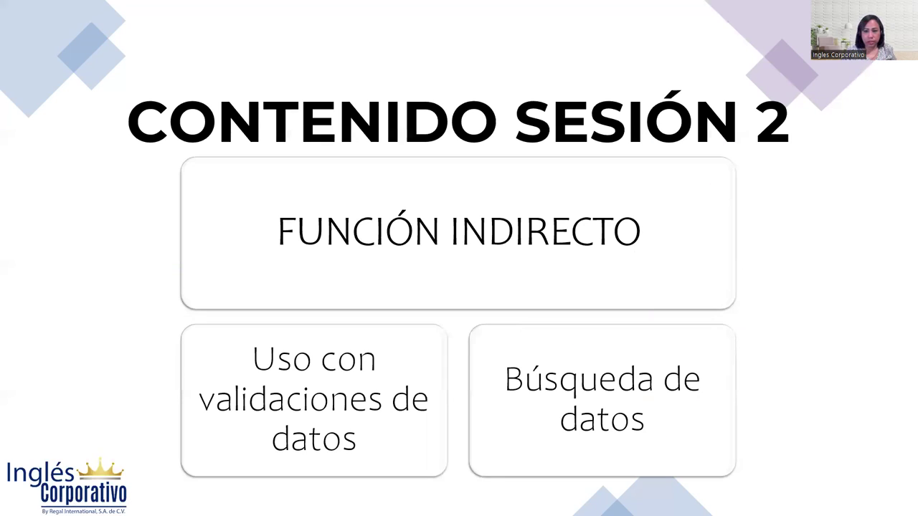
key(Right)
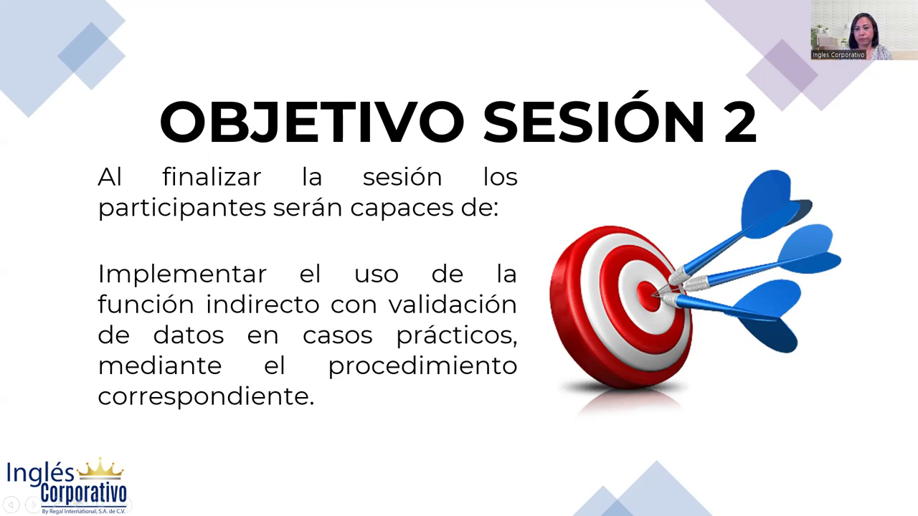
Advance to the INDIRECTO CON VALIDACIÓN DE DATOS slide with its months-and-cities example table.
key(Right)
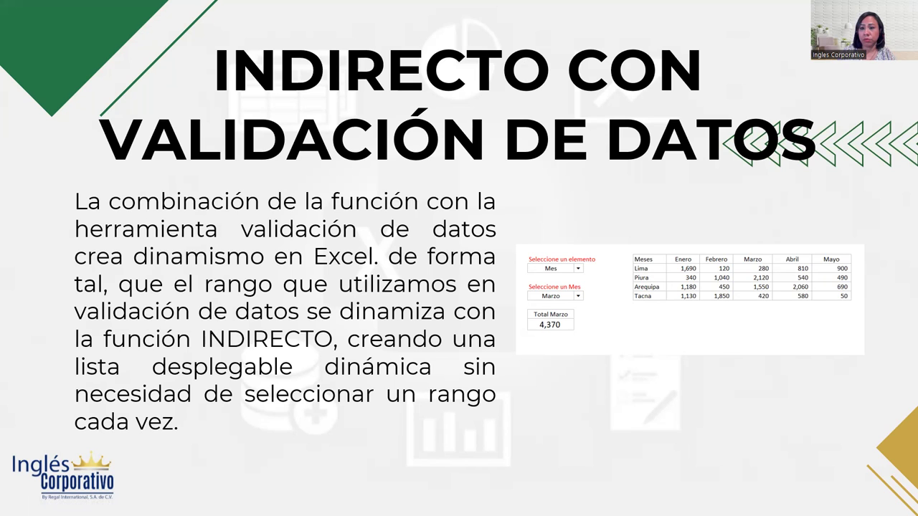
Reveal the país/departamento dropdown example for Argentina, Bolivia and Perú.
key(Right)
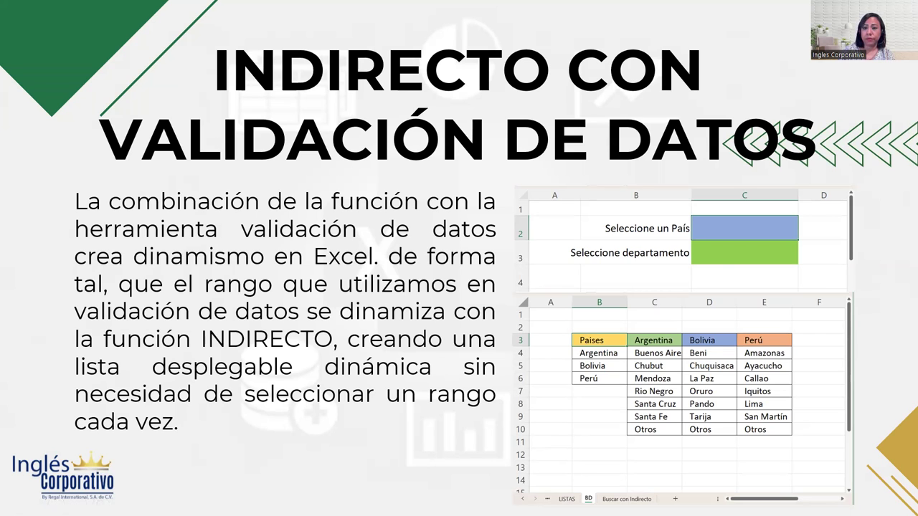
Advance to the BÚSQUEDA DINÁMICA CON INDIRECTO slide showing regional Producto/Cantidad tables.
key(Right)
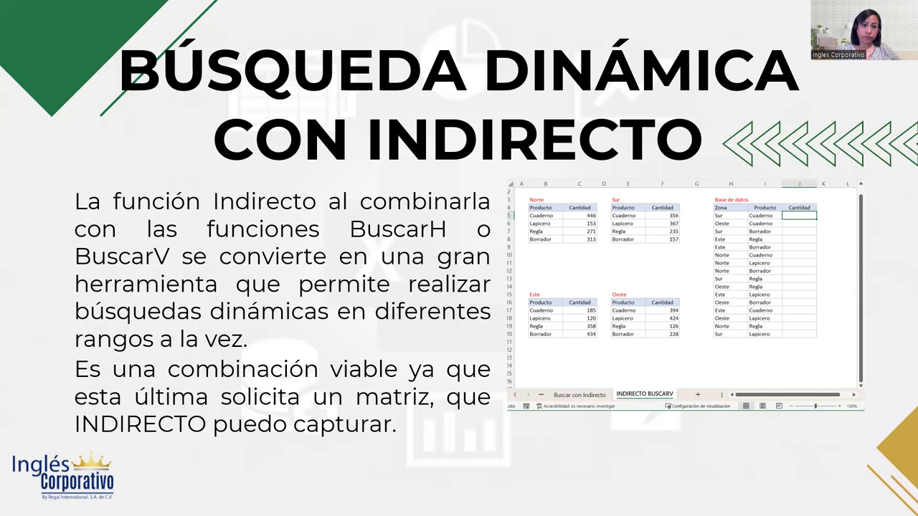
Switch to Excel and maximise the practice workbook on the Indirecto sheet.
key(alt+Tab)
double_click(388, 85)
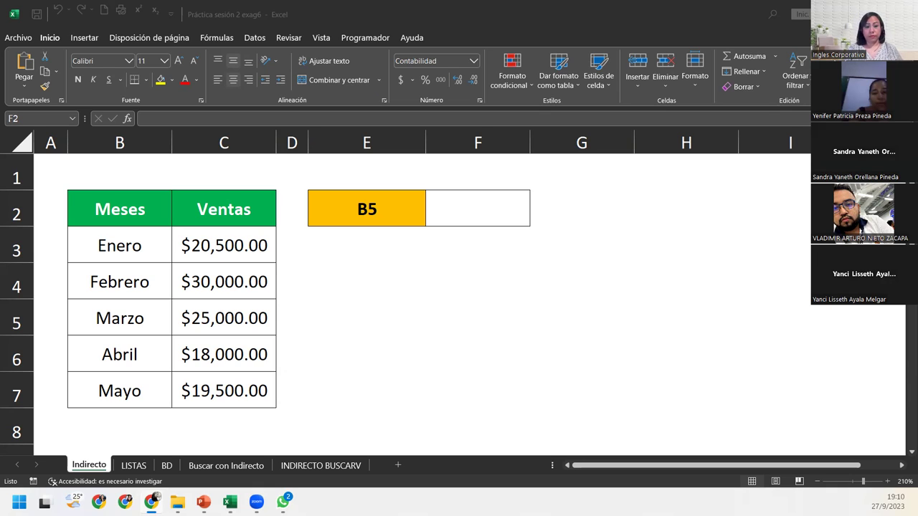
click(481, 204)
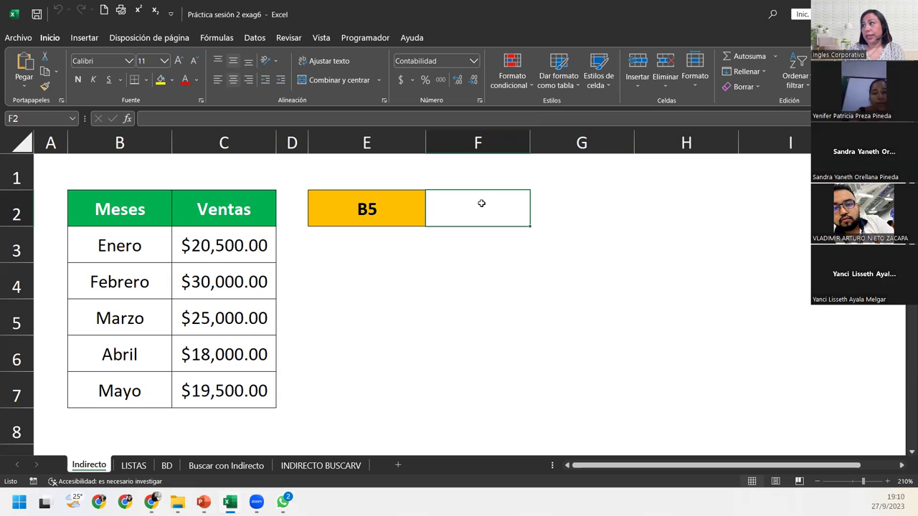
click(370, 205)
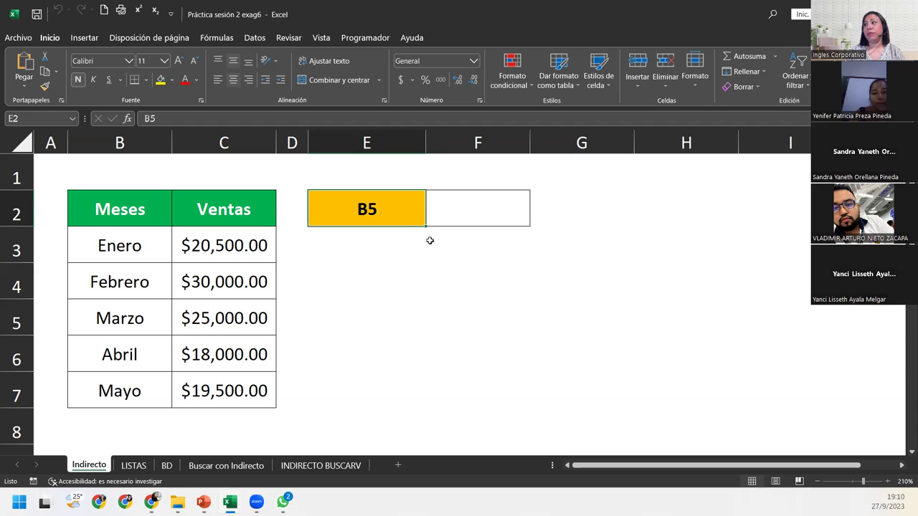
click(436, 201)
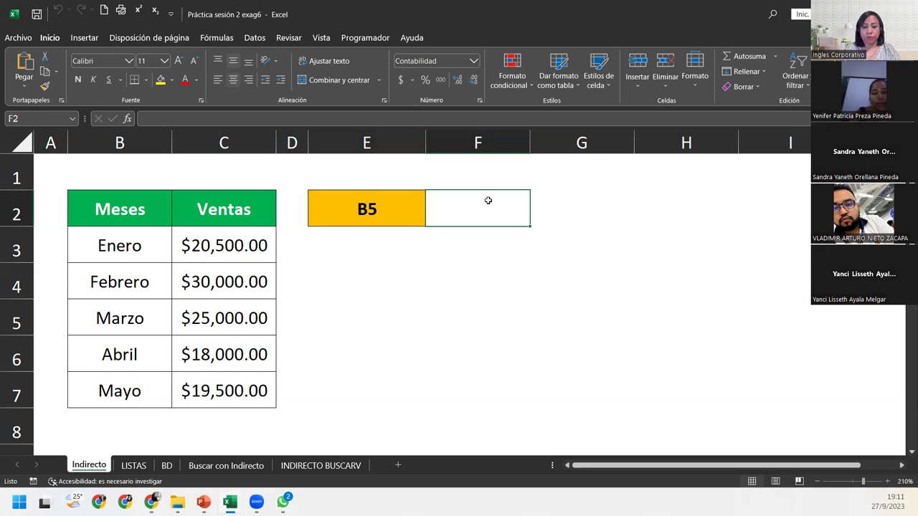
Enter =INDIRECTO(E2) in F2 so it returns Marzo from B5, then select E2.
text(=)
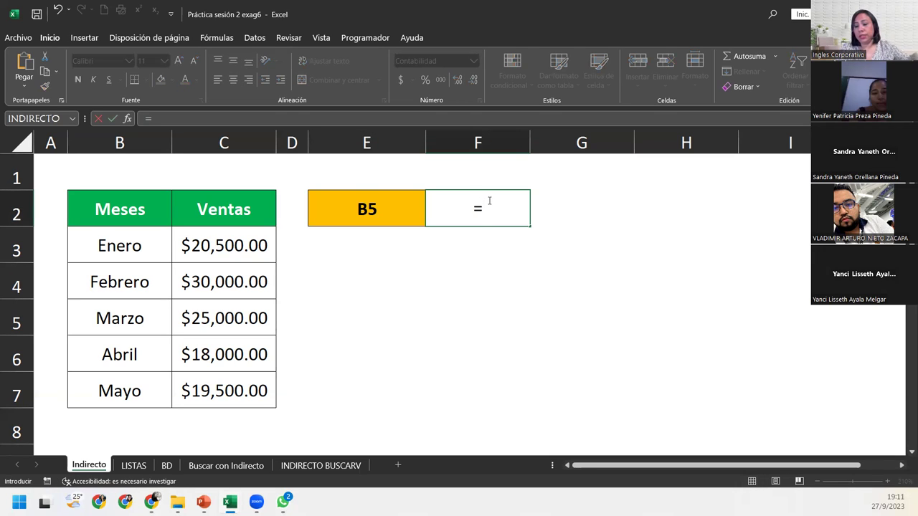
text(indi)
key(Down)
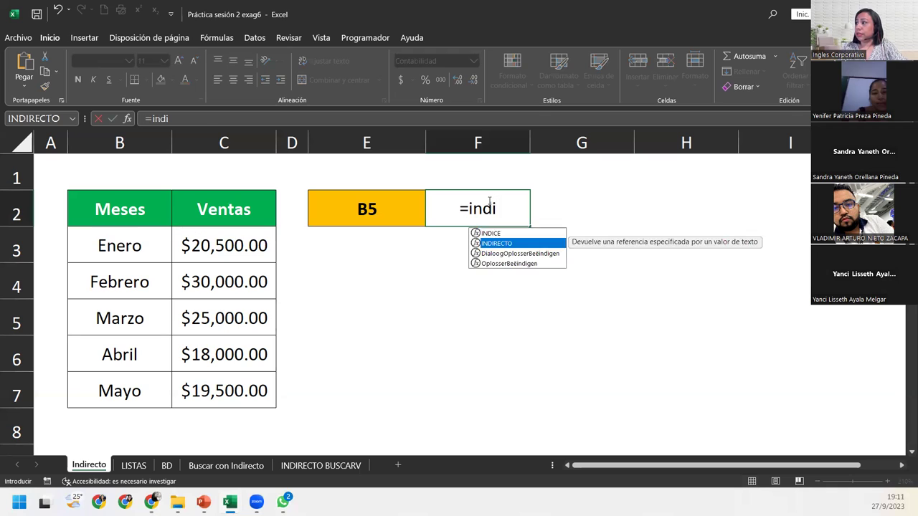
key(Tab)
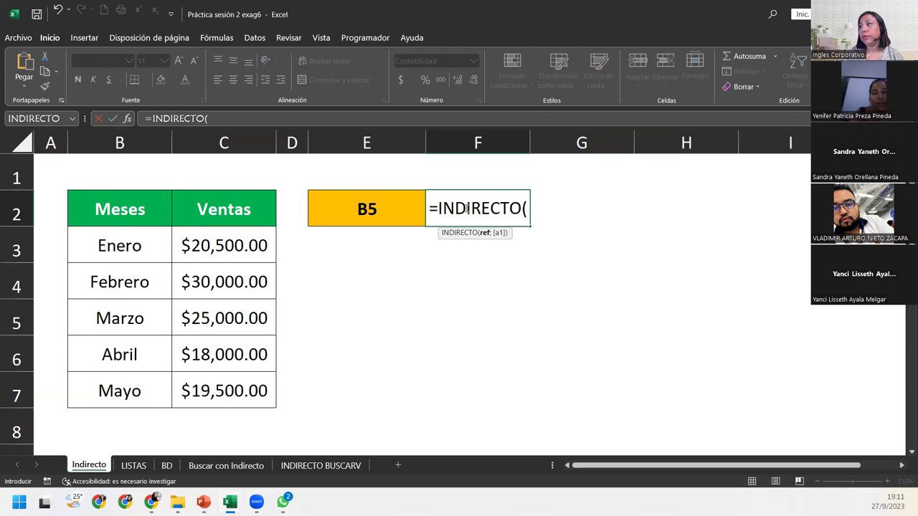
click(410, 221)
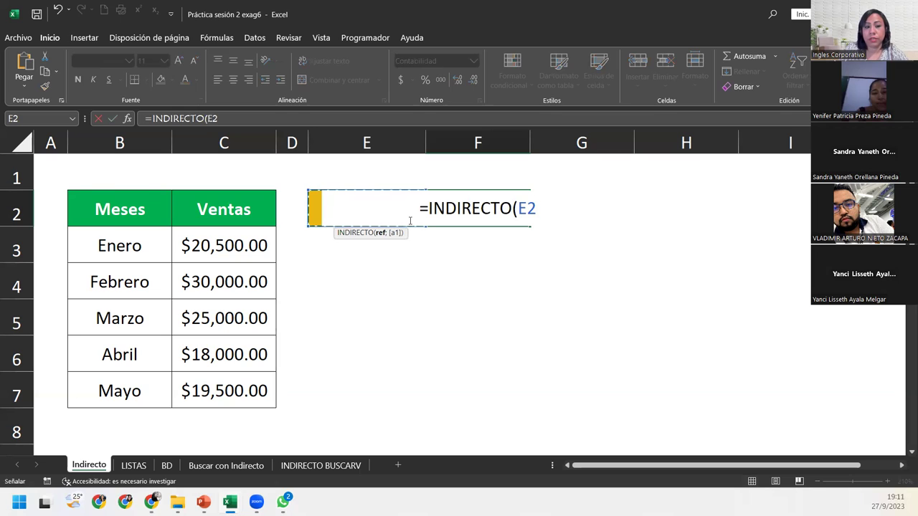
text())
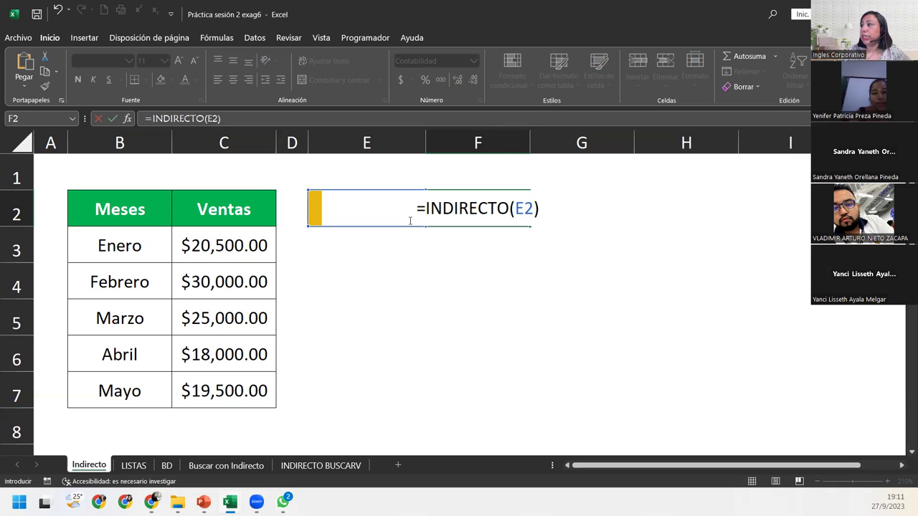
key(Return)
click(454, 218)
click(370, 212)
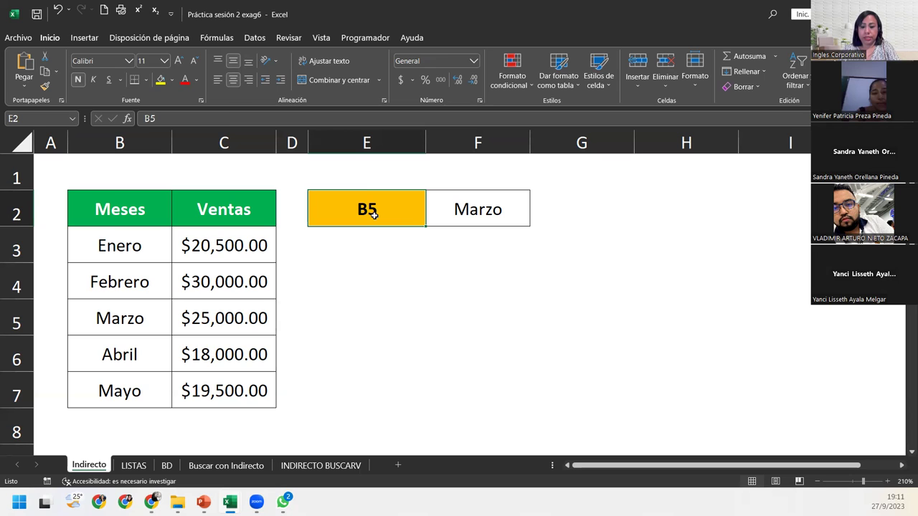
Change E2 to C7 so F2 shows $19,500.00, highlighting C7's column and row.
text(C7)
key(Return)
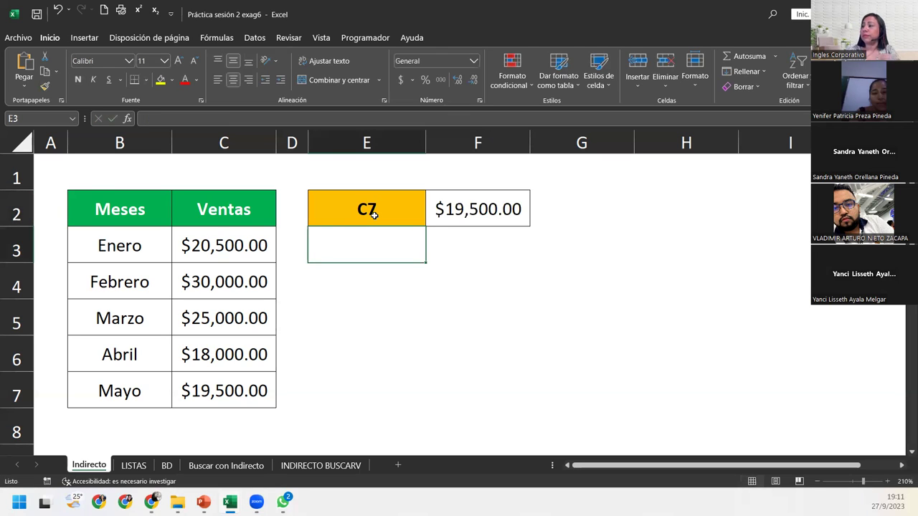
click(211, 386)
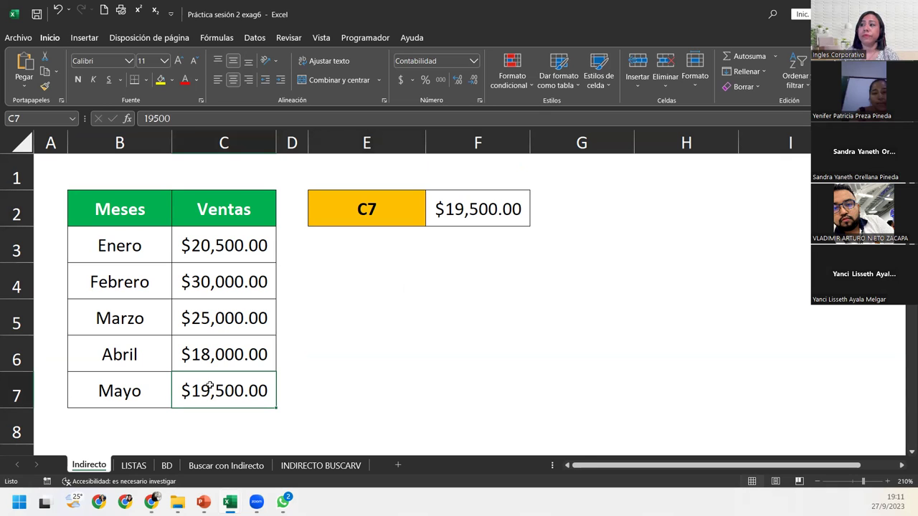
click(238, 144)
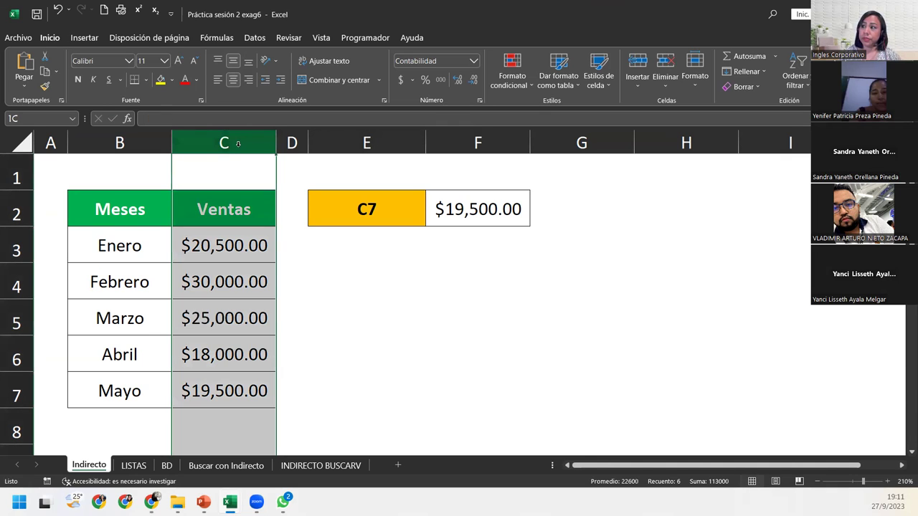
ctrl+click(13, 393)
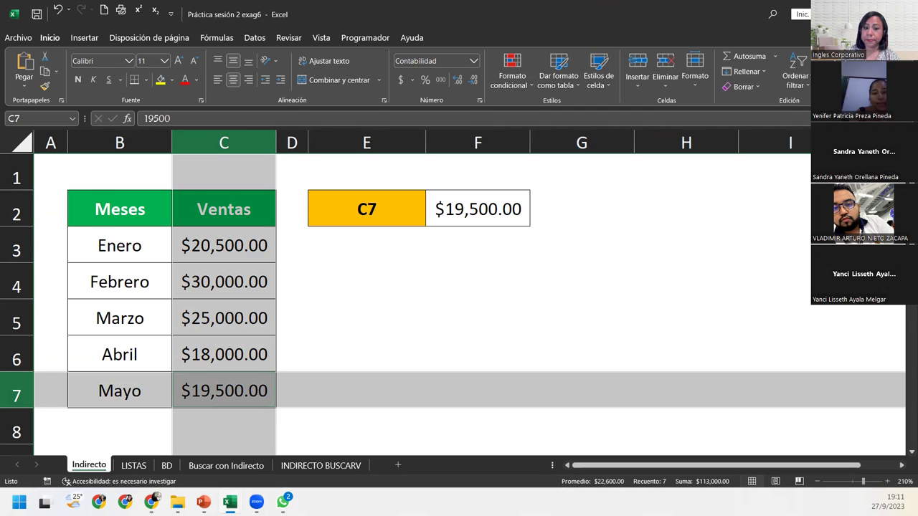
click(468, 215)
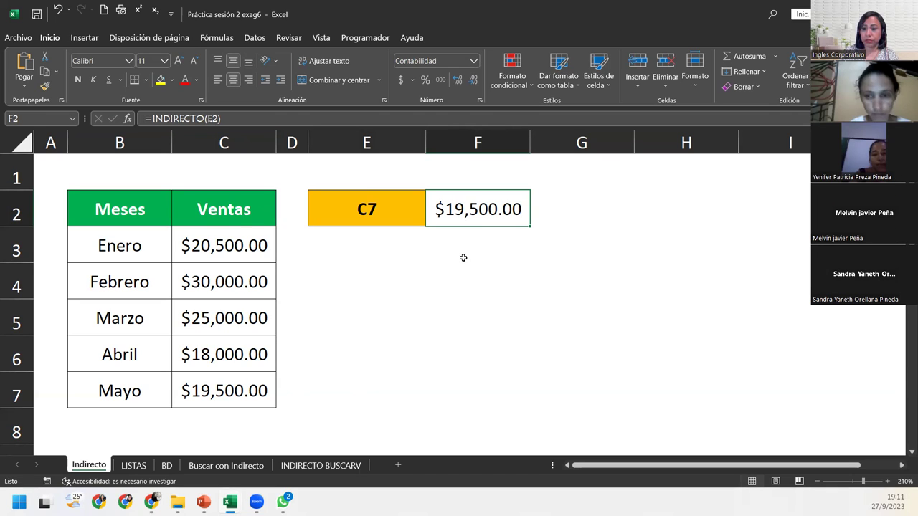
On the BD sheet, highlight the Paises list and each country's department column, ending on the country names.
click(130, 466)
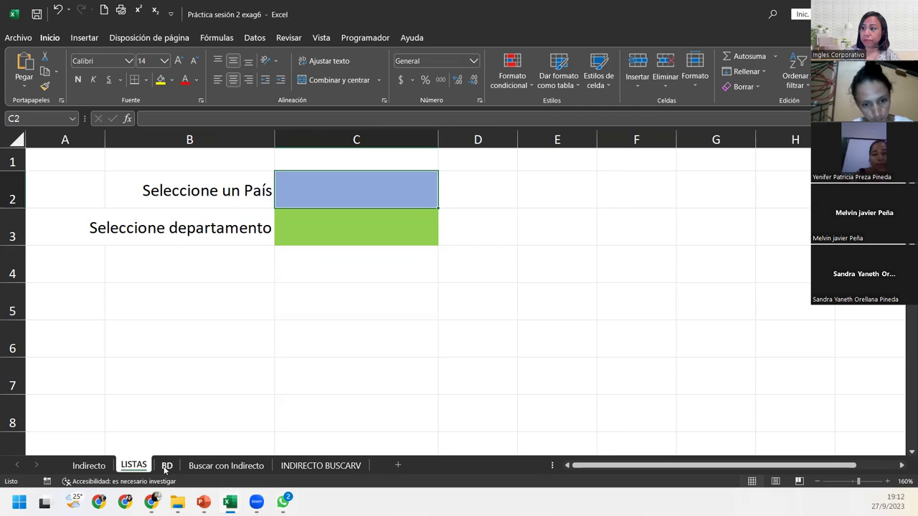
click(165, 466)
drag(137, 200, 136, 258)
drag(201, 199, 210, 342)
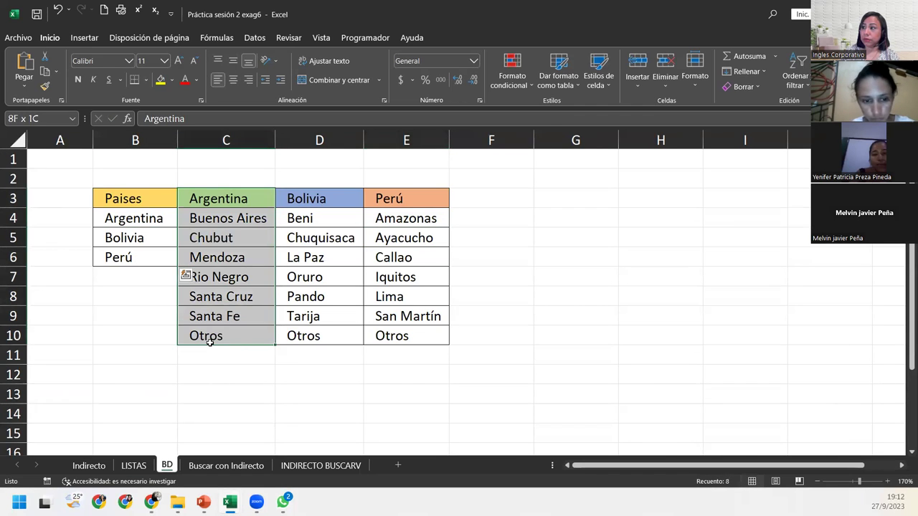
drag(313, 198, 308, 335)
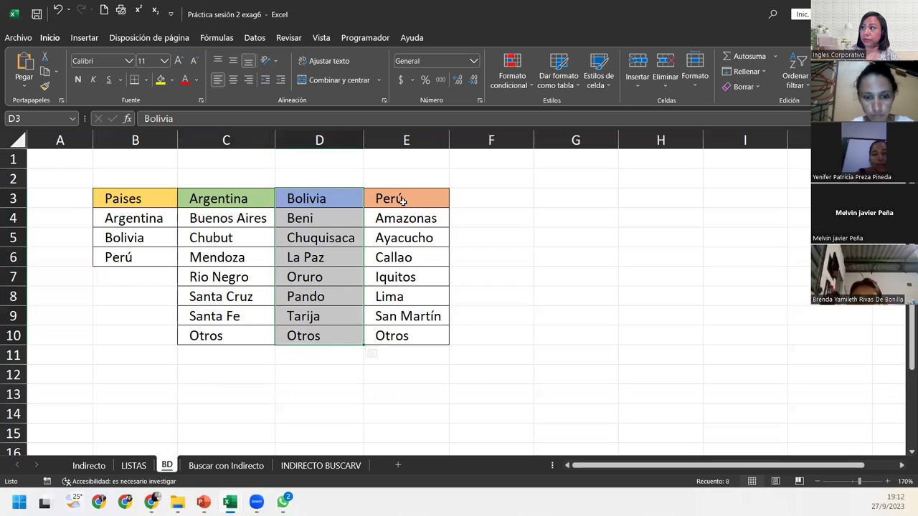
drag(403, 200, 404, 336)
click(405, 336)
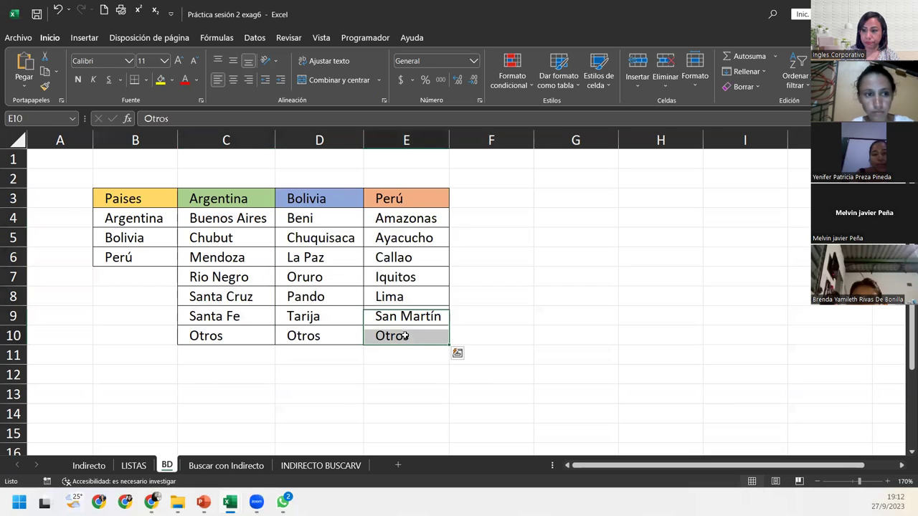
click(406, 336)
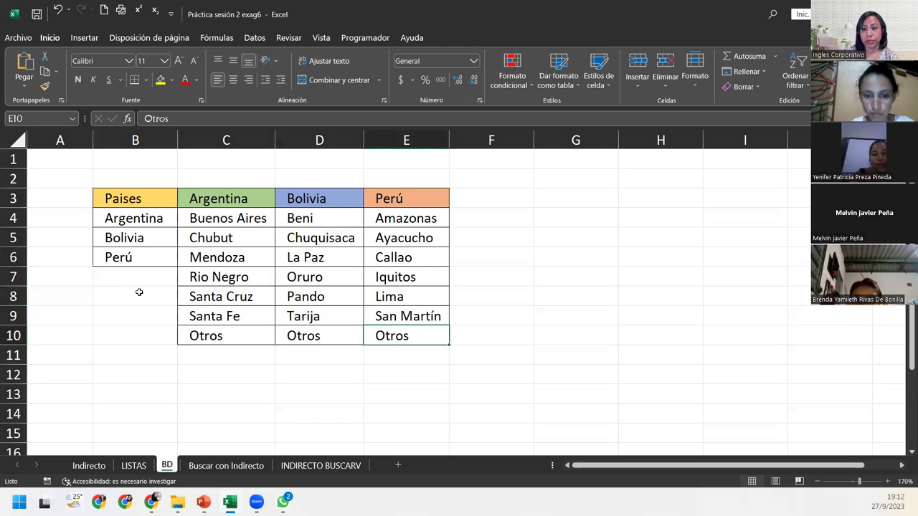
drag(121, 218, 136, 258)
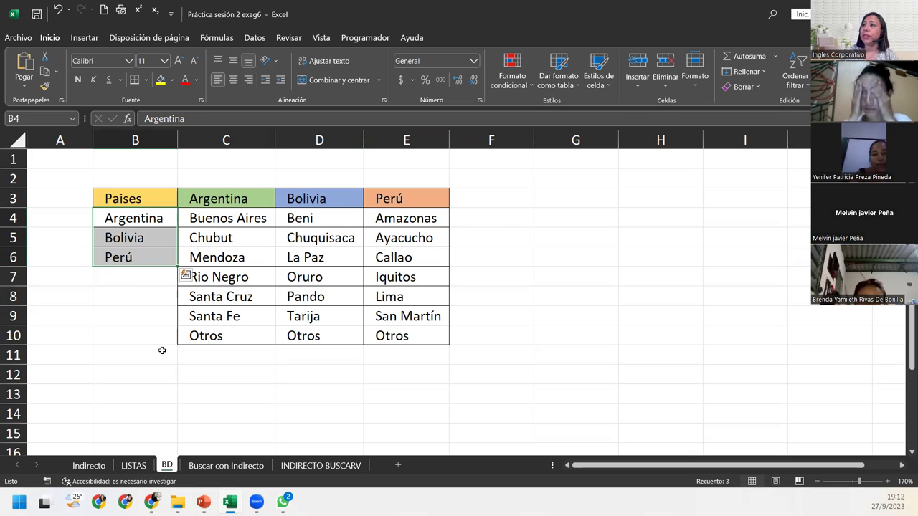
Name the country range B4:B6 'Países' through the Name Box.
key(Escape)
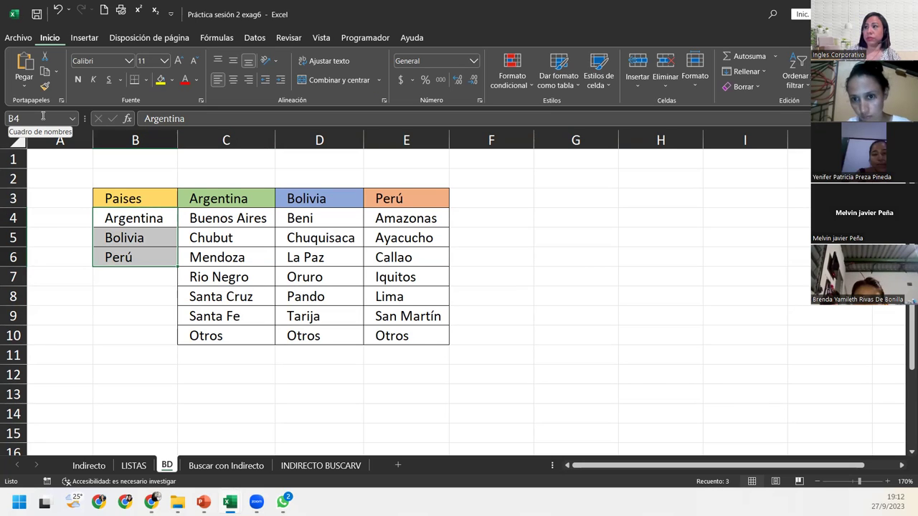
click(43, 117)
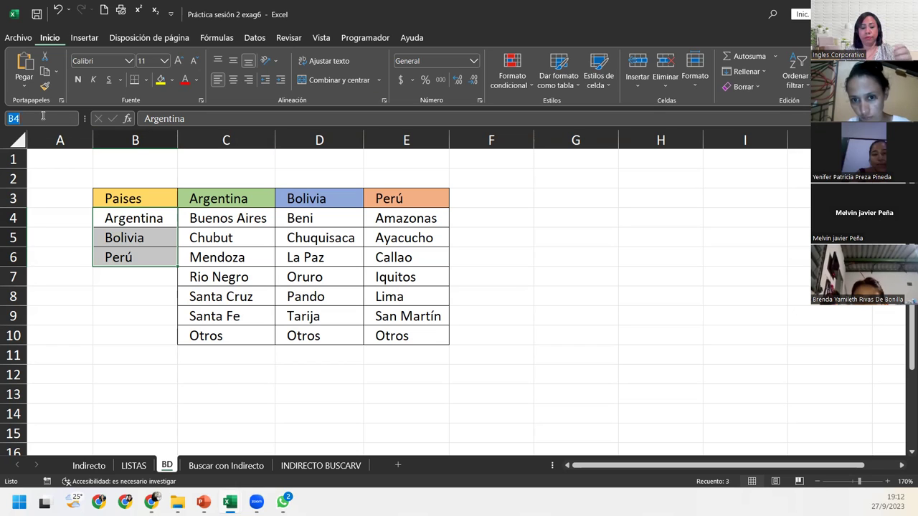
text(Pai)
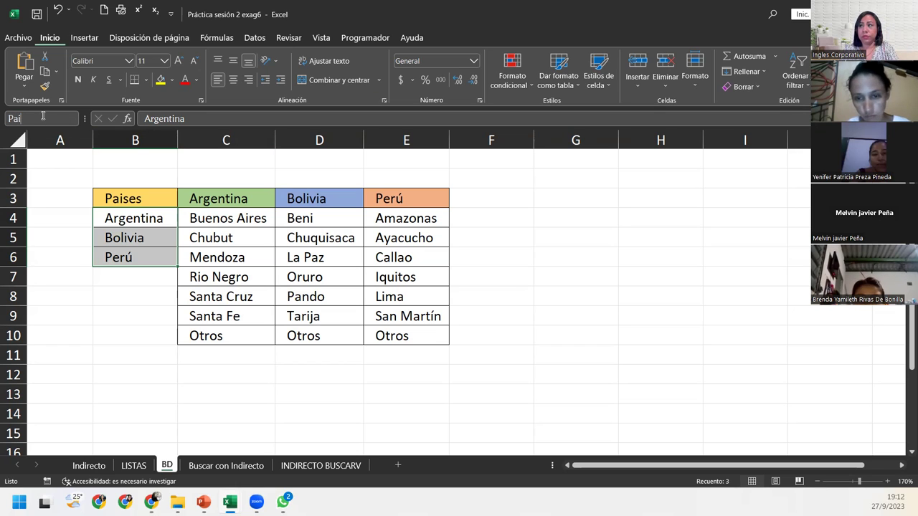
text(ses)
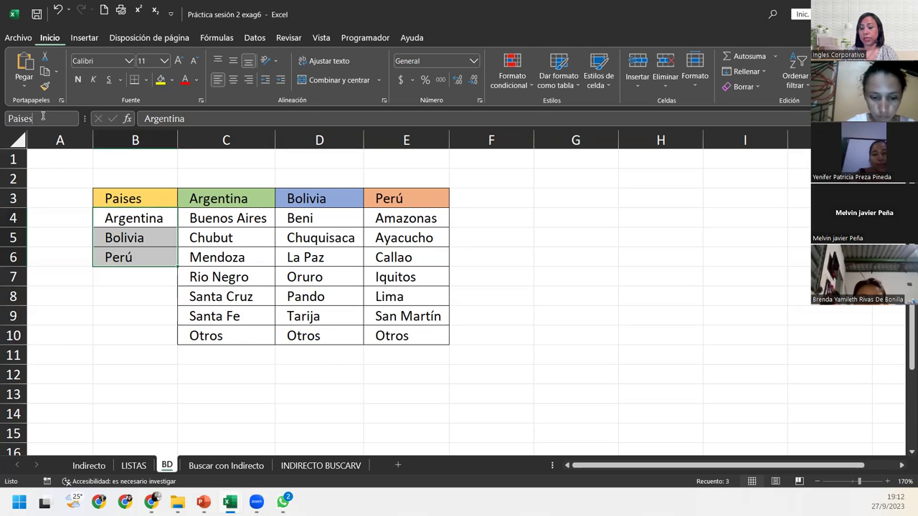
key(BackSpace)
key(BackSpace)
key(BackSpace)
key(BackSpace)
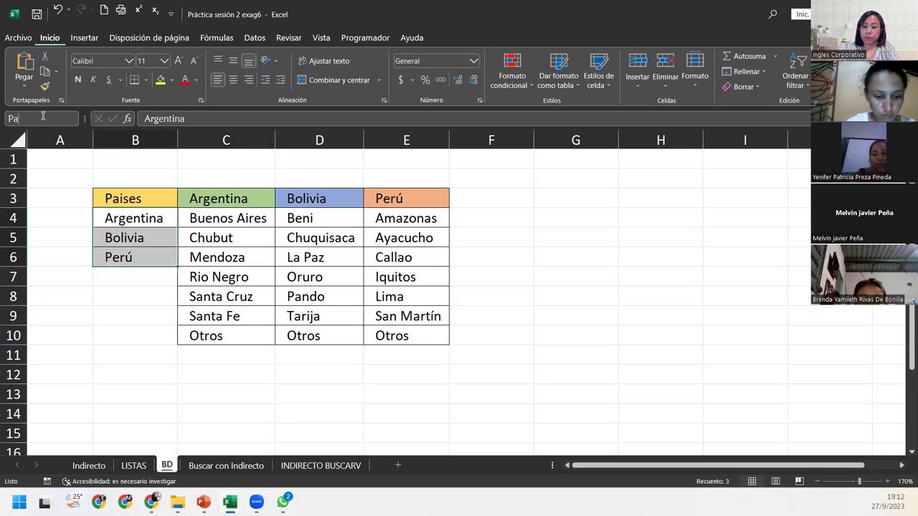
text(íses)
key(Return)
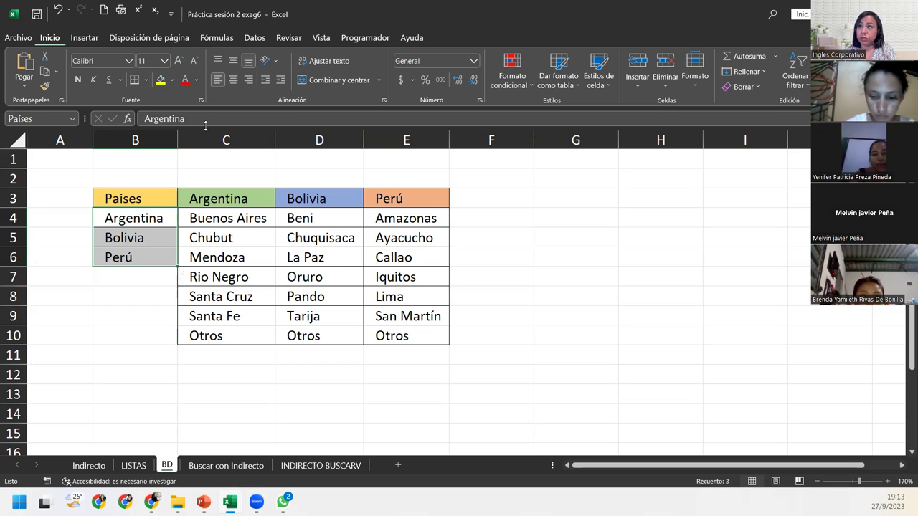
Correct the B3 header from Paises to Países with the accented í.
double_click(124, 199)
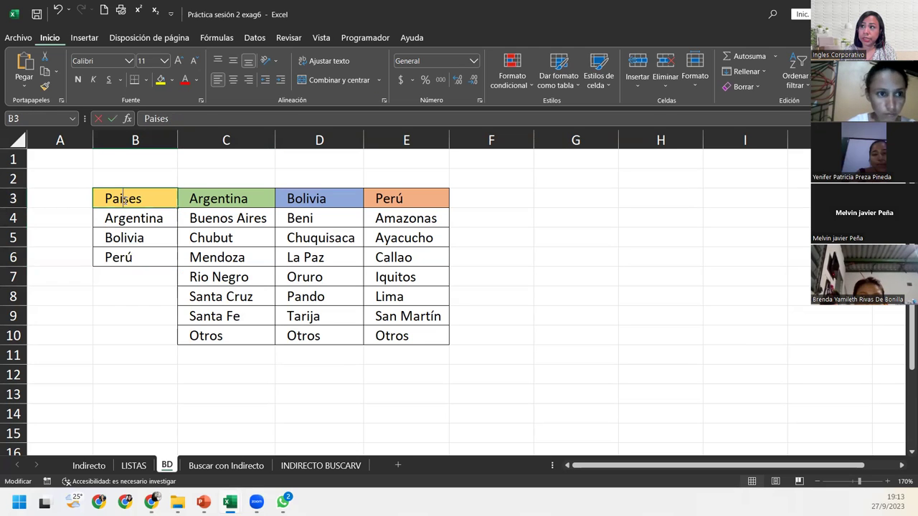
key(BackSpace)
text(í)
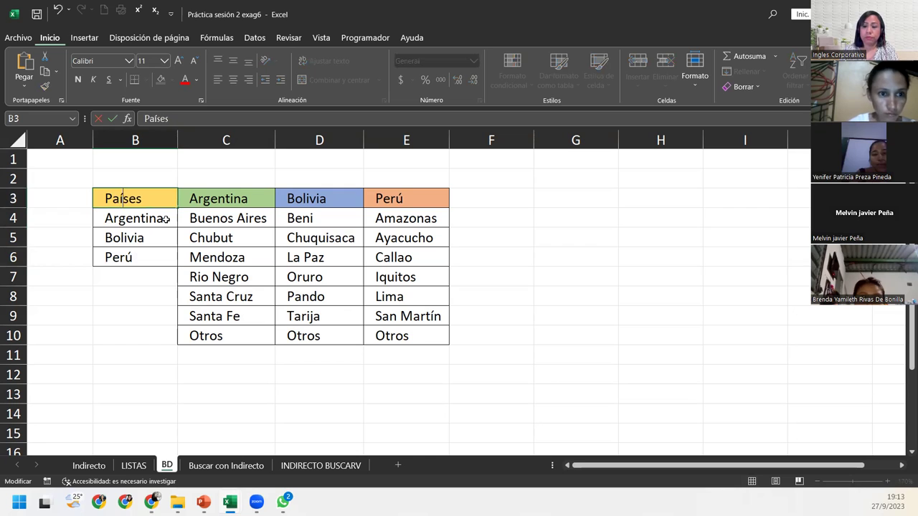
key(Return)
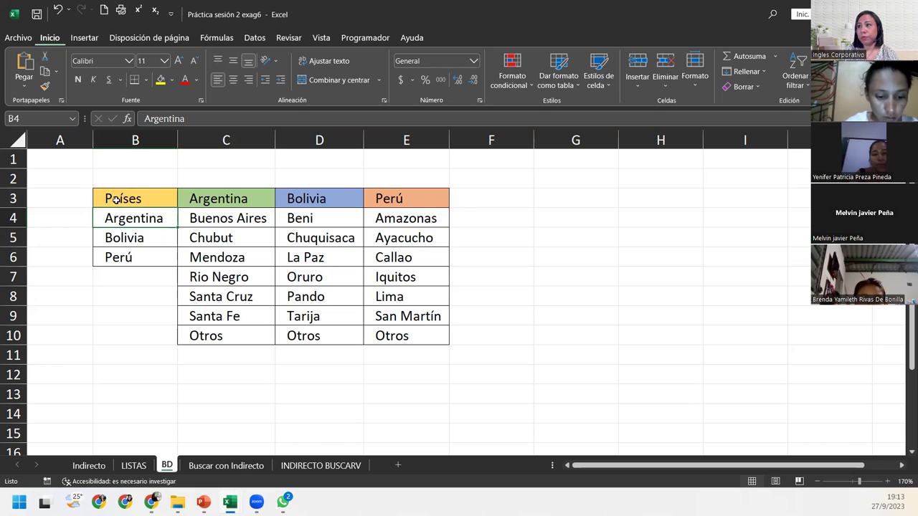
click(116, 200)
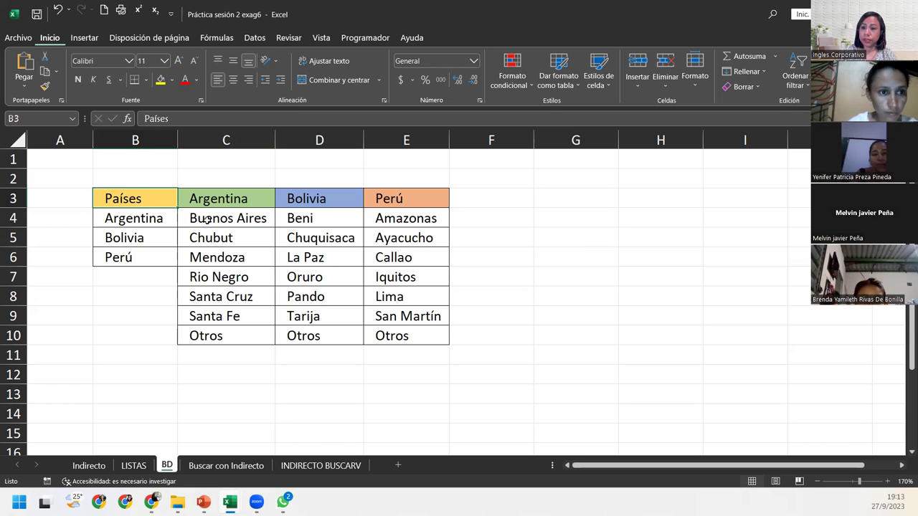
Name the Argentina province range C4:C10 'Argentina' in the Name Box, fixing a typo.
drag(206, 219, 206, 335)
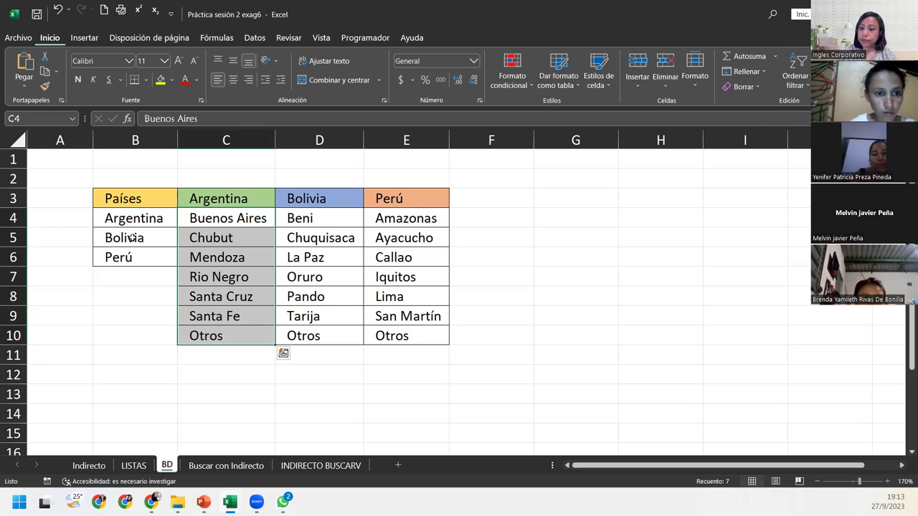
key(Escape)
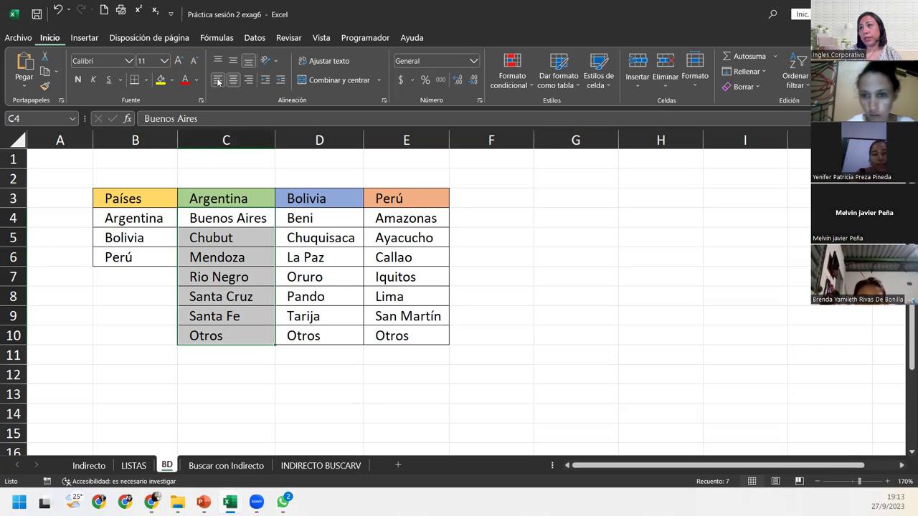
click(47, 118)
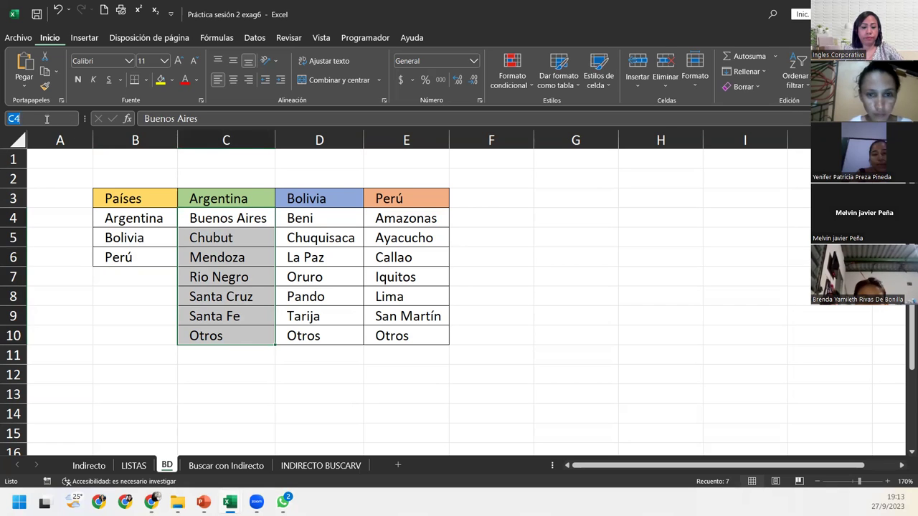
text(Argenrin)
key(BackSpace)
key(BackSpace)
key(BackSpace)
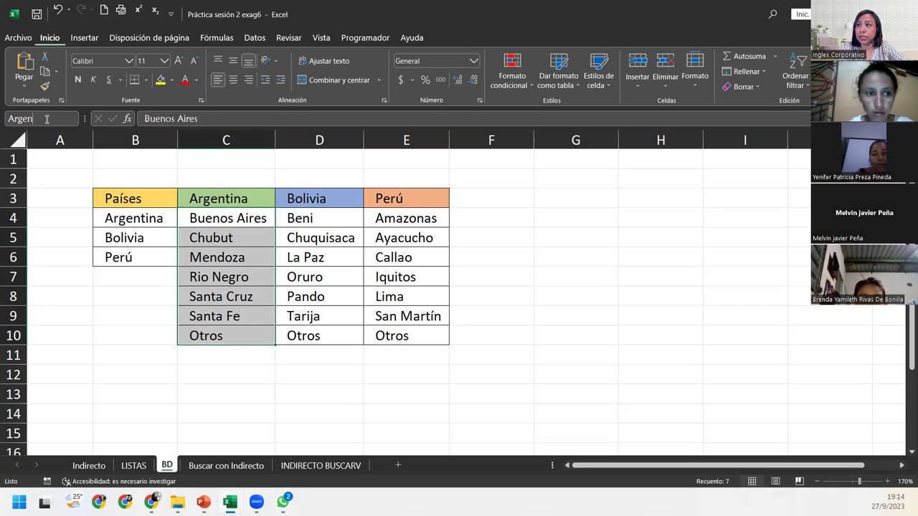
text(tina)
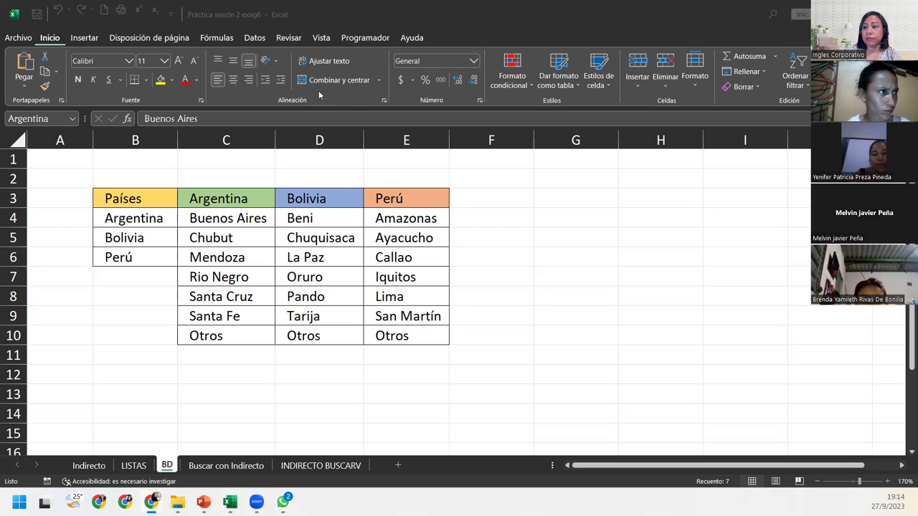
click(227, 218)
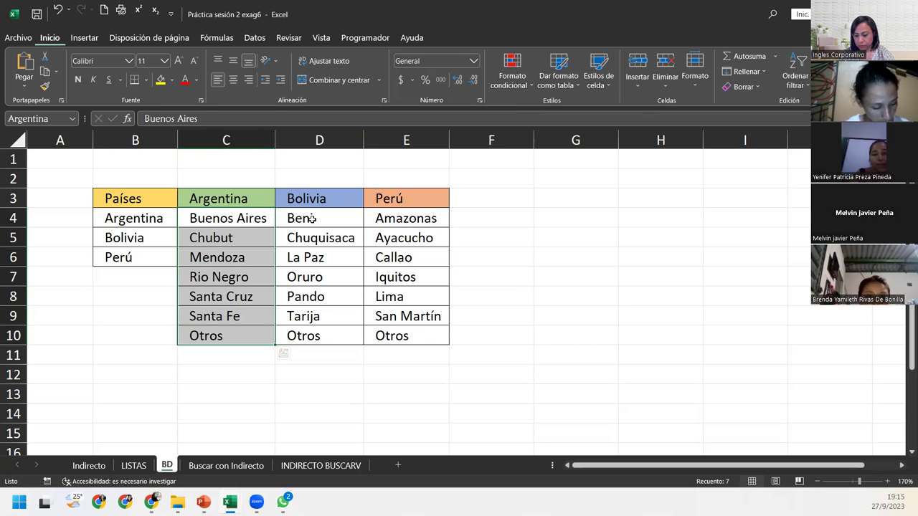
Define the Bolivia departments D4:D10 as the name 'Bolivia' with Asignar nombre.
drag(312, 218, 307, 332)
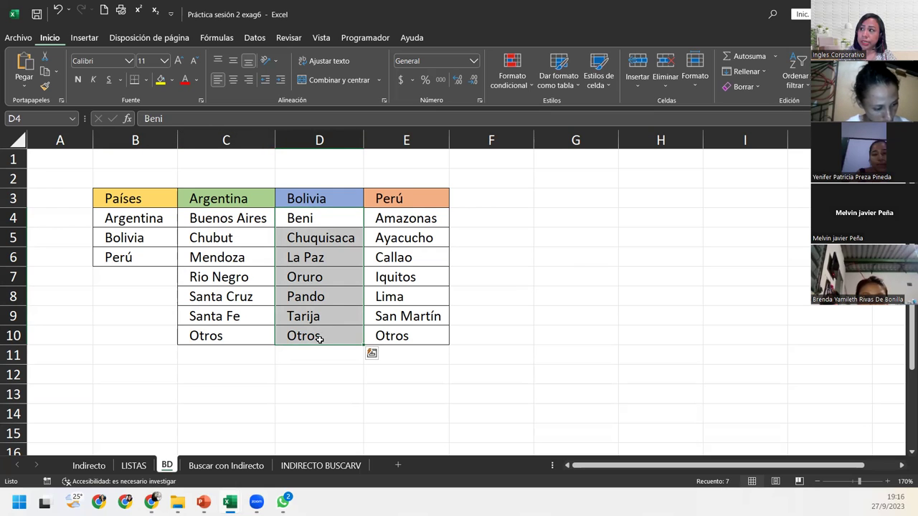
click(224, 38)
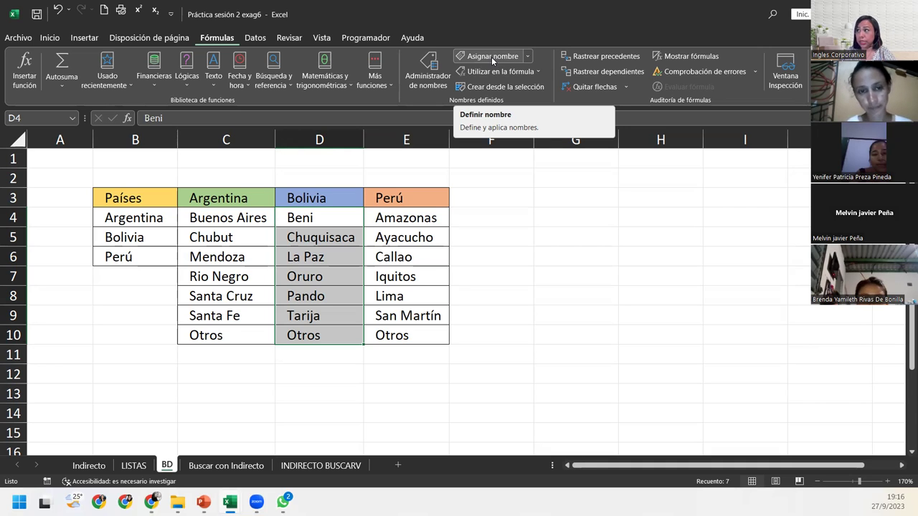
click(491, 57)
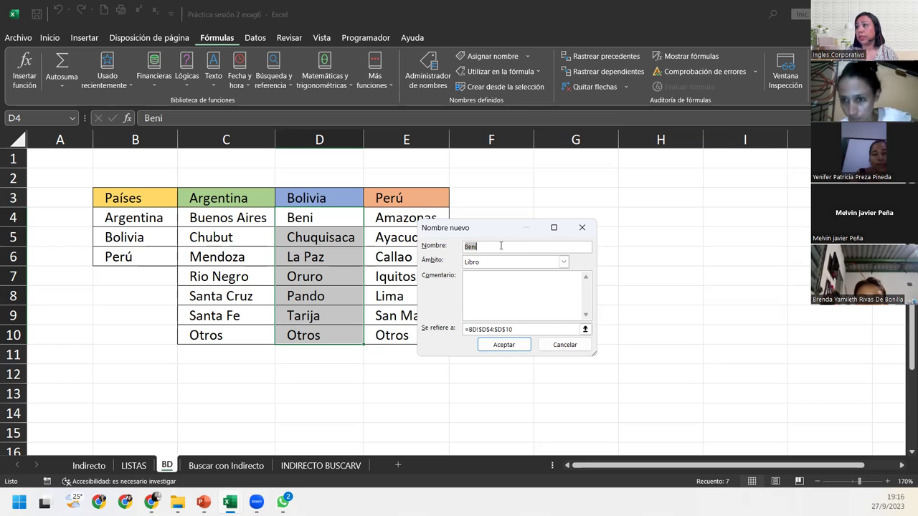
text(Bolivia)
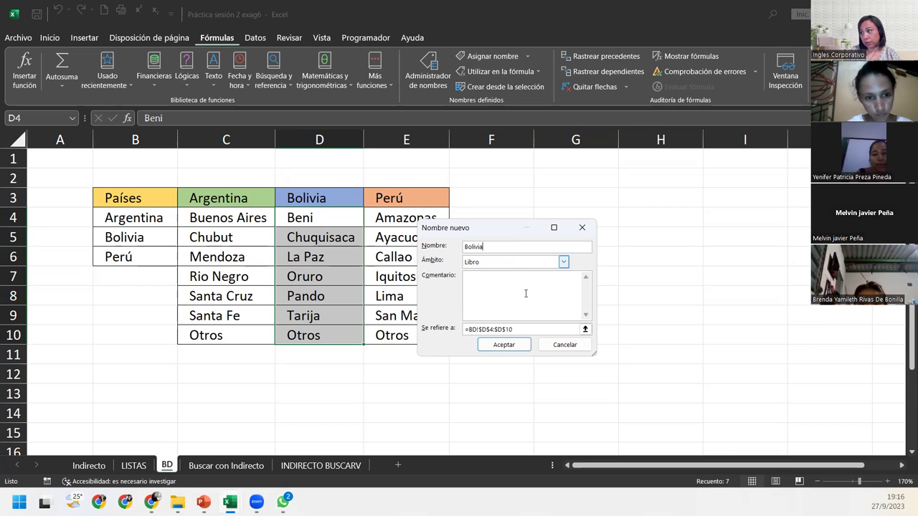
click(509, 343)
mouse_move(403, 215)
mouse_down()
mouse_move(403, 306)
mouse_move(391, 335)
mouse_up()
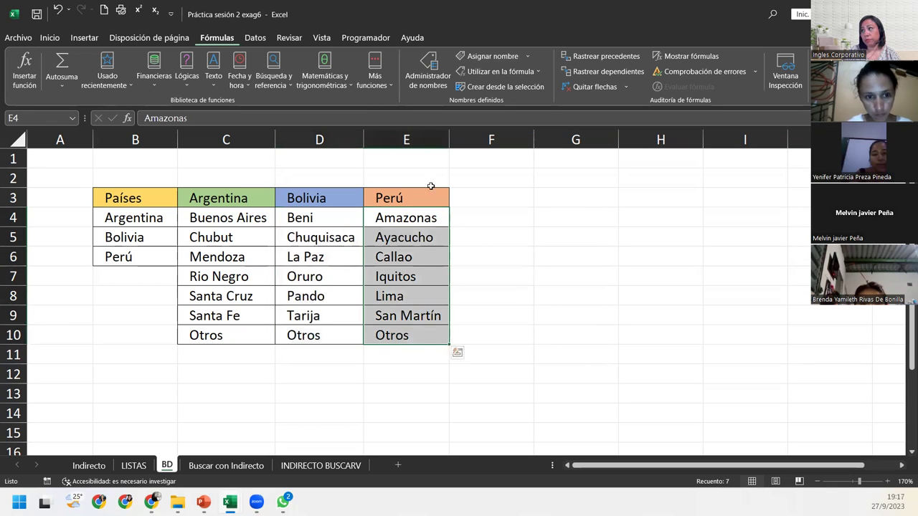
Review the defined names, then name the Perú regions E4:E10 'Perú'.
click(422, 57)
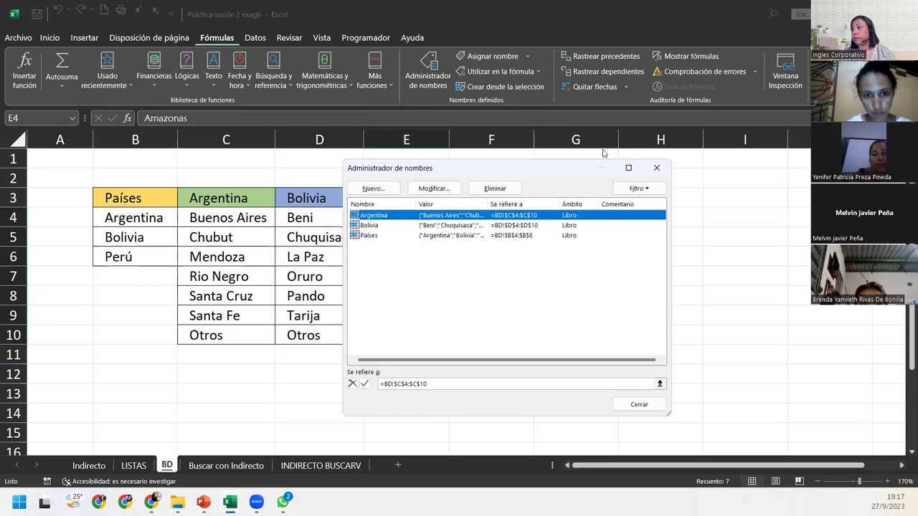
click(658, 170)
click(480, 59)
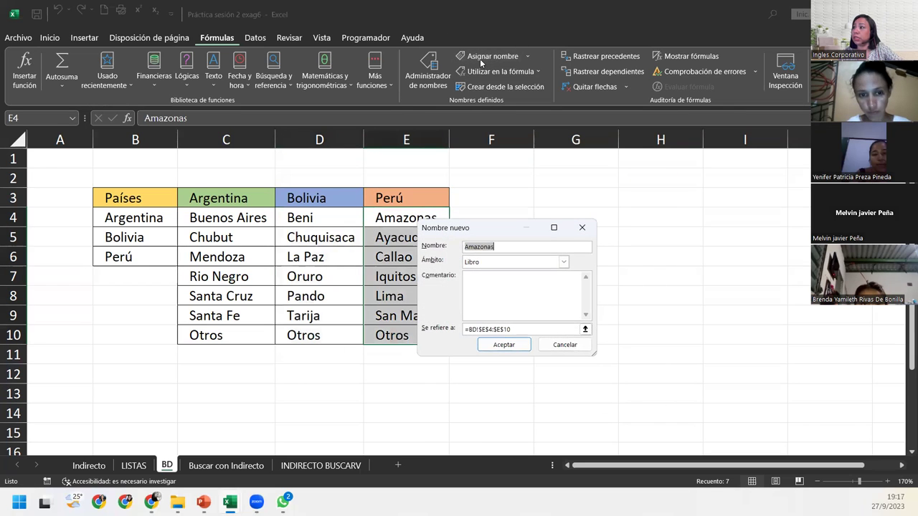
text(Perú)
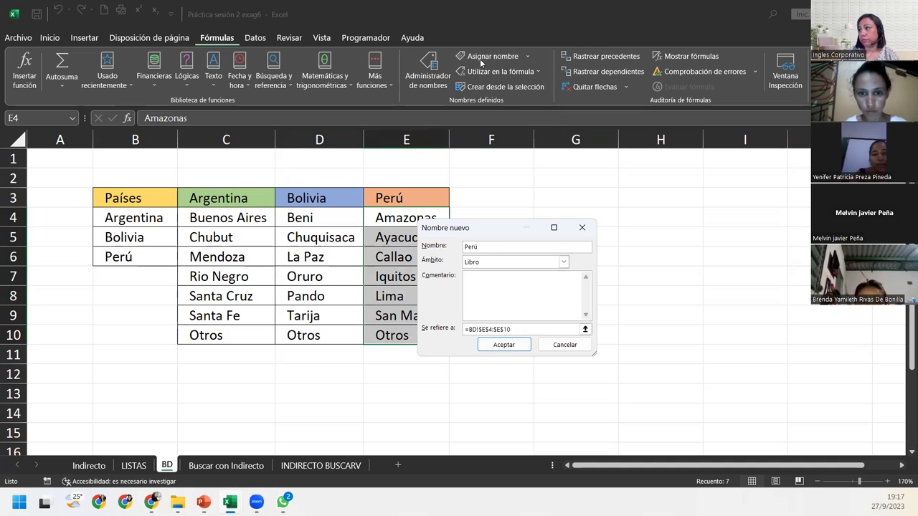
click(504, 345)
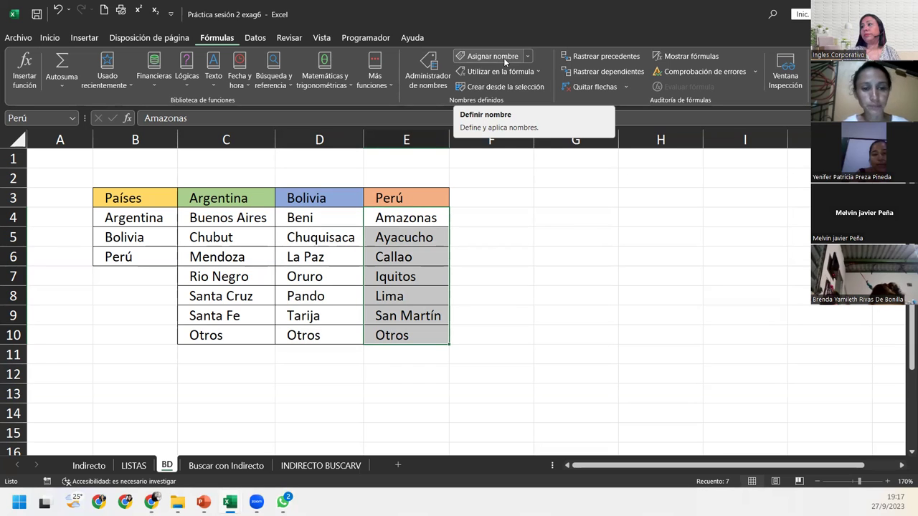
Open the Validación de datos dialog for cell C2 on the LISTAS sheet.
click(391, 335)
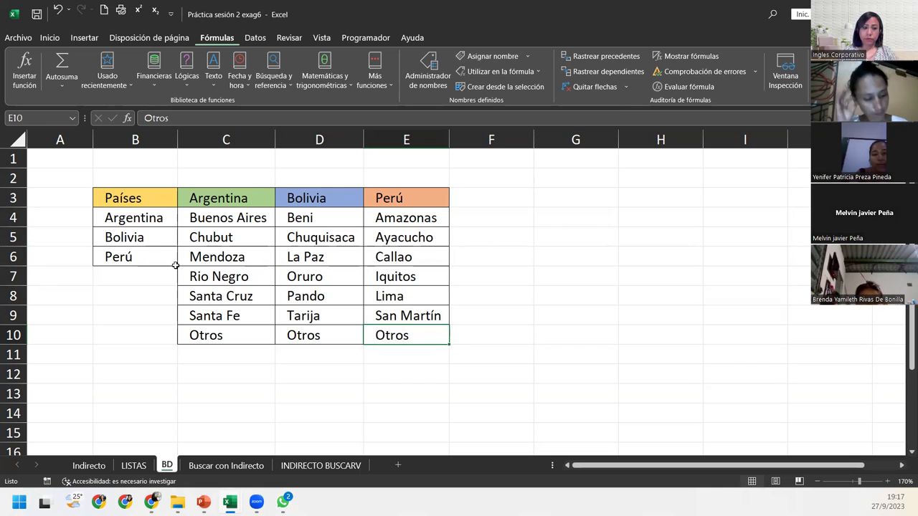
click(131, 466)
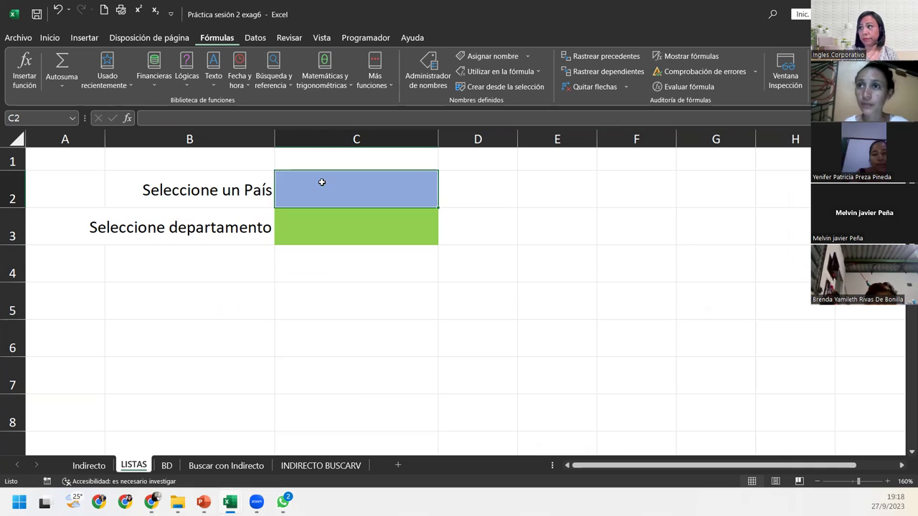
click(250, 37)
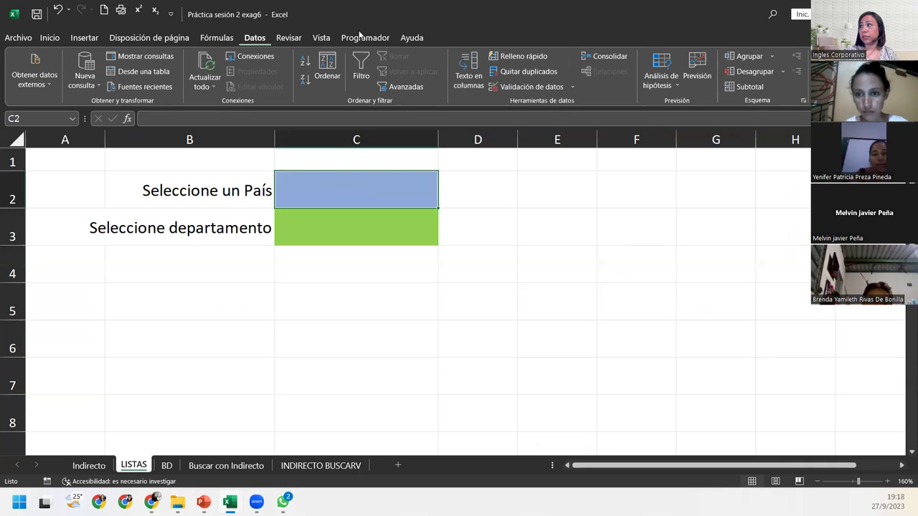
click(549, 88)
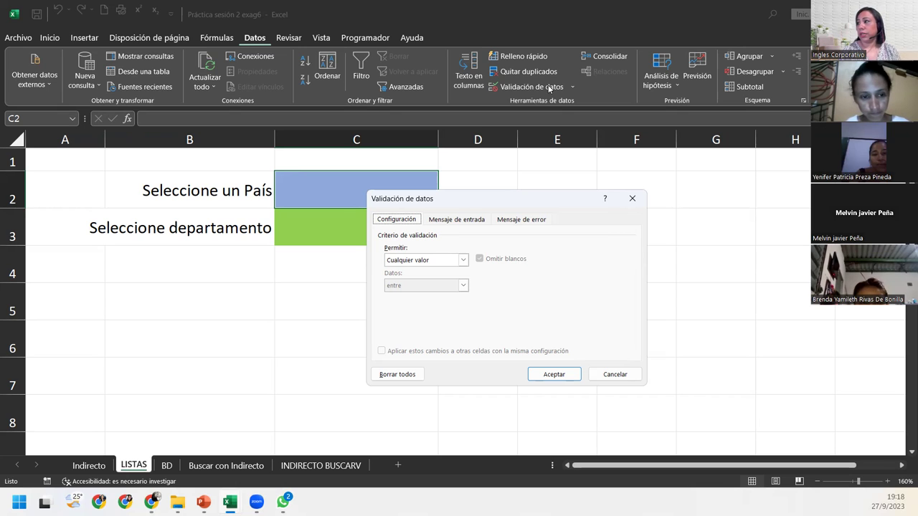
Set C2's validation to Lista with a =País source, which leaves the dropdown empty.
click(453, 258)
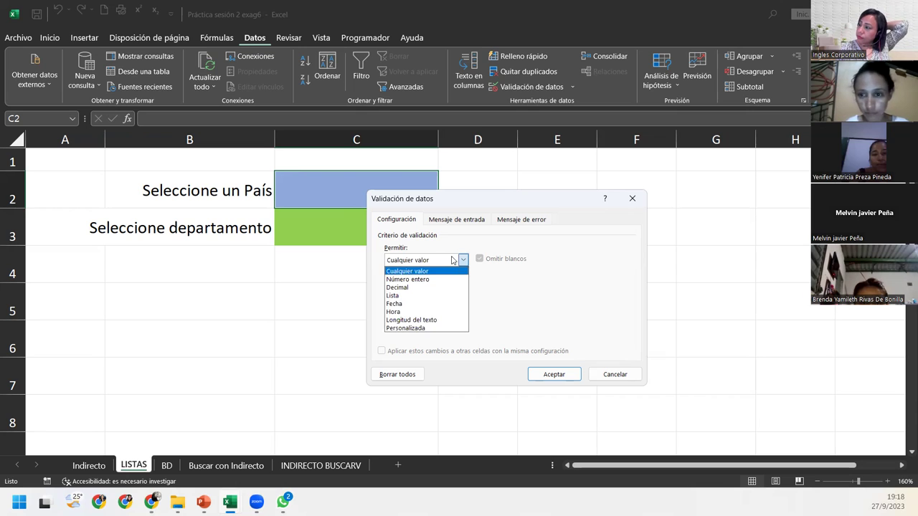
click(426, 296)
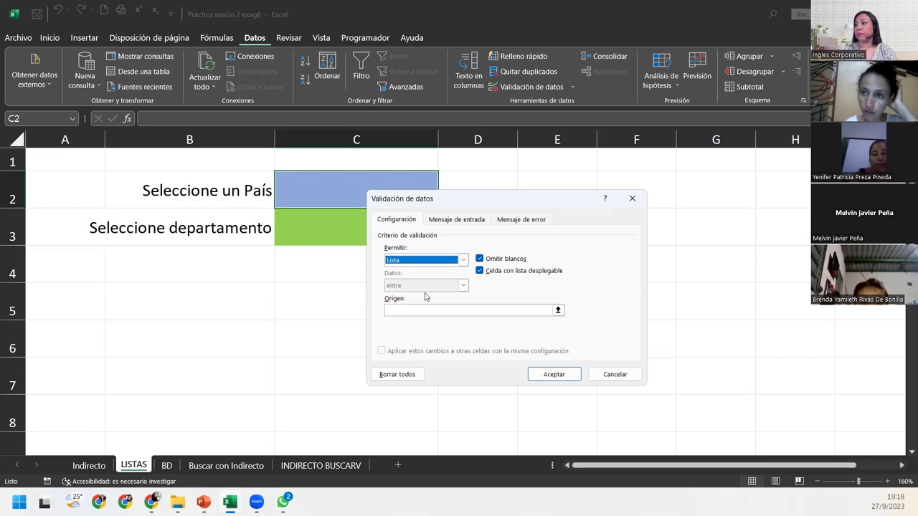
click(415, 308)
text(=)
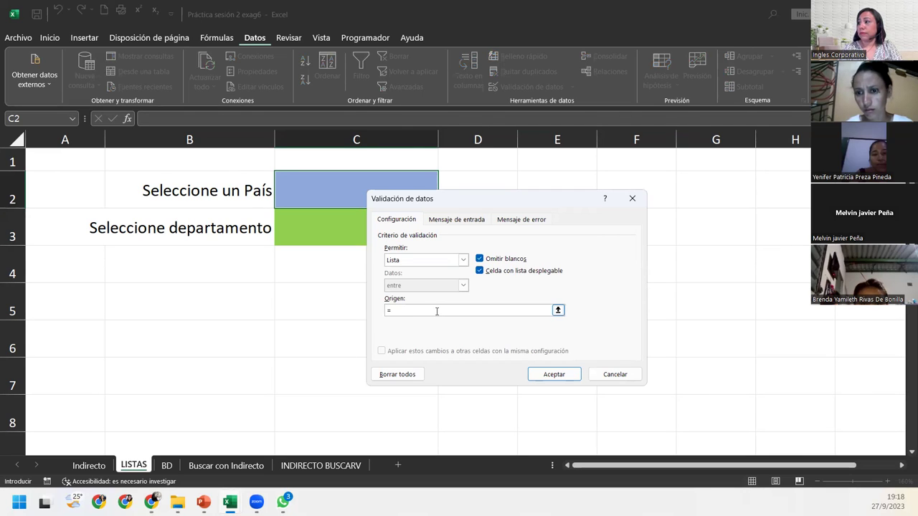
text(indirecto)
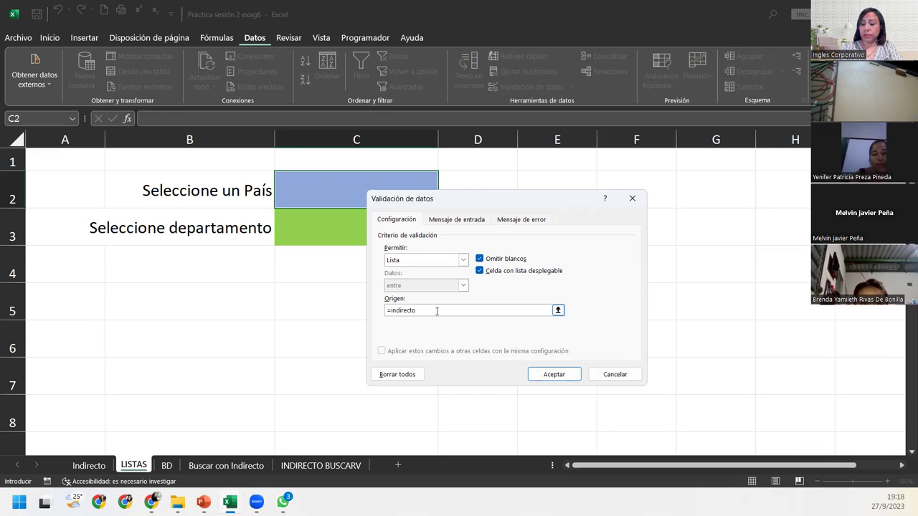
key(BackSpace)
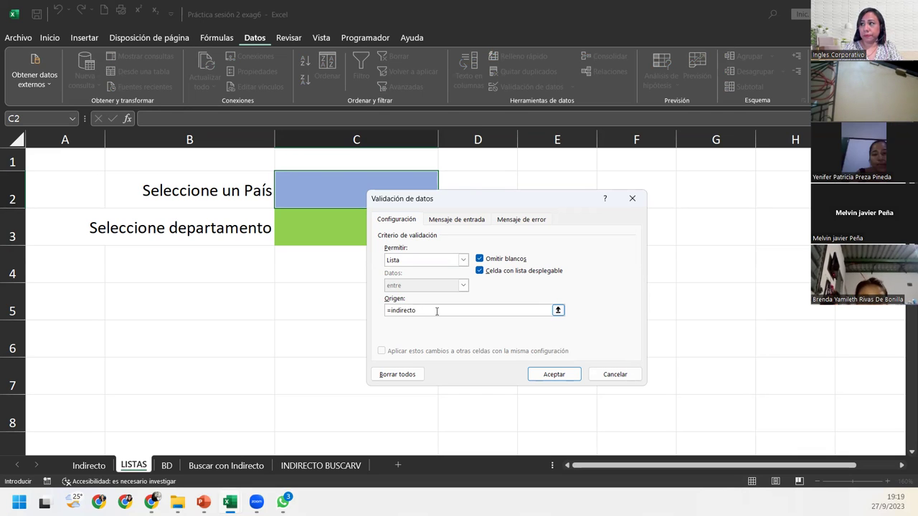
key(BackSpace)
key(BackSpace)
key(BackSpace)
key(BackSpace)
key(BackSpace)
key(BackSpace)
key(BackSpace)
key(BackSpace)
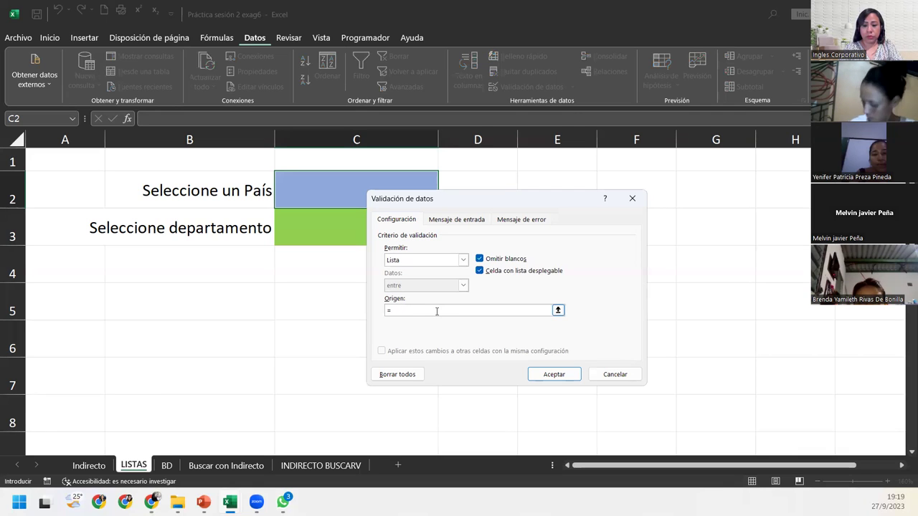
text(País)
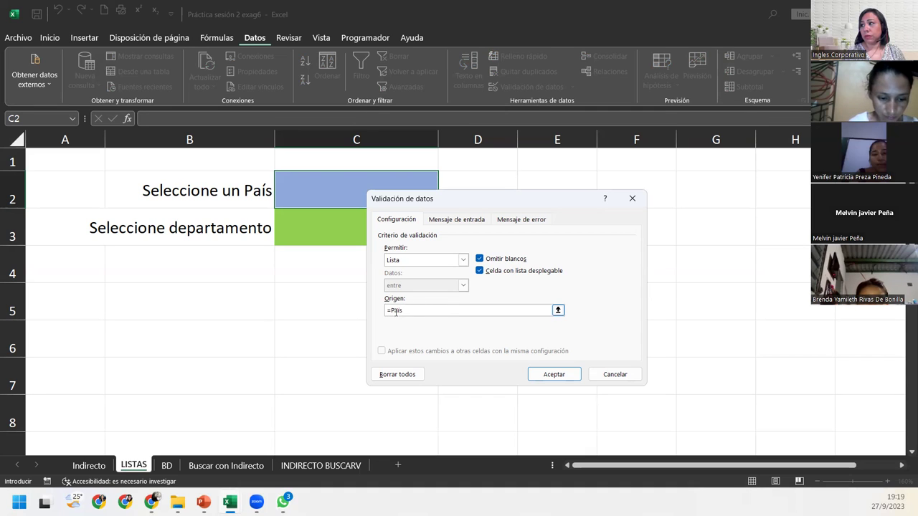
click(564, 370)
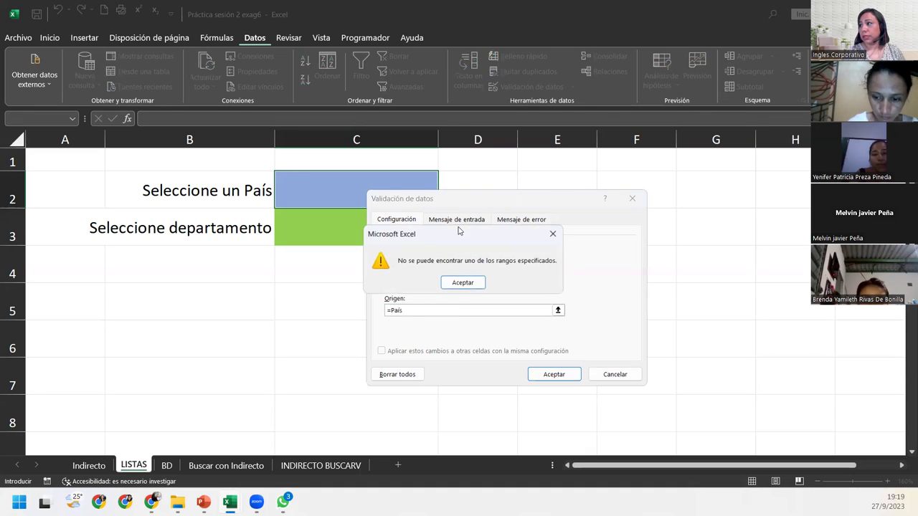
click(461, 286)
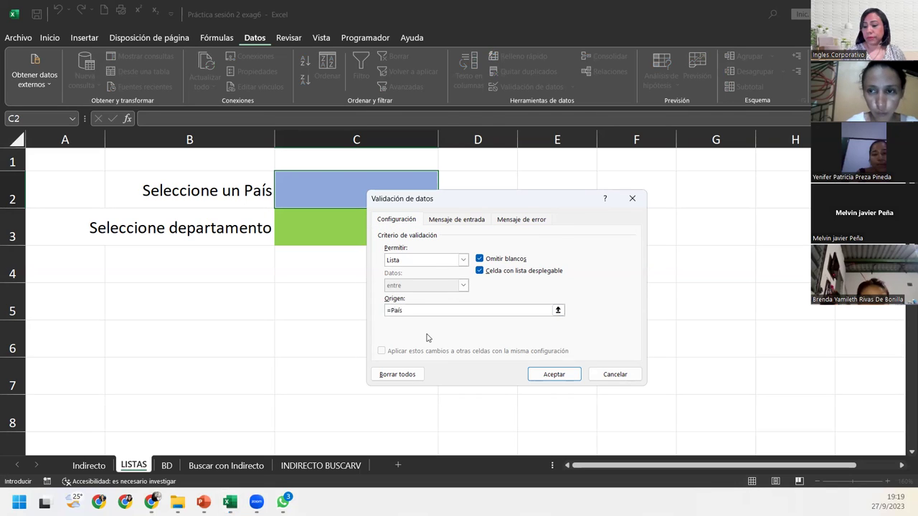
text(+)
key(Left)
key(BackSpace)
key(BackSpace)
key(BackSpace)
key(BackSpace)
key(BackSpace)
key(BackSpace)
key(BackSpace)
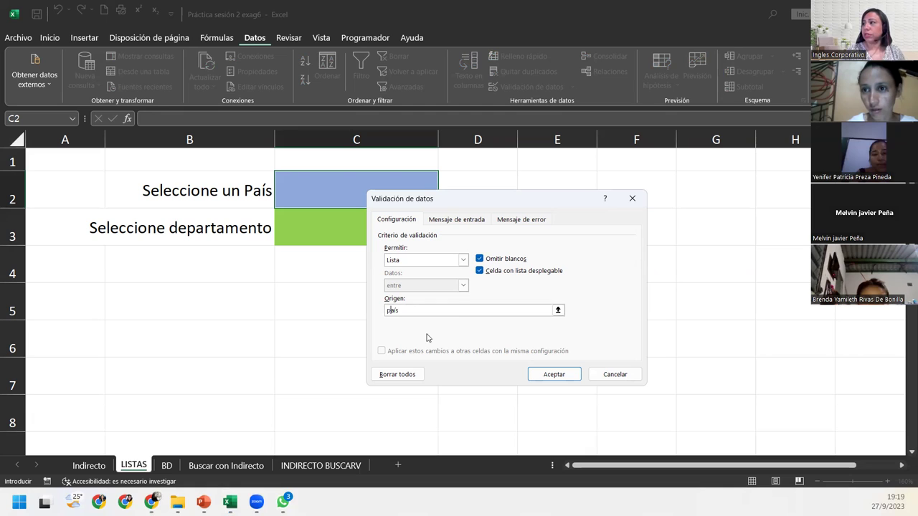
click(549, 372)
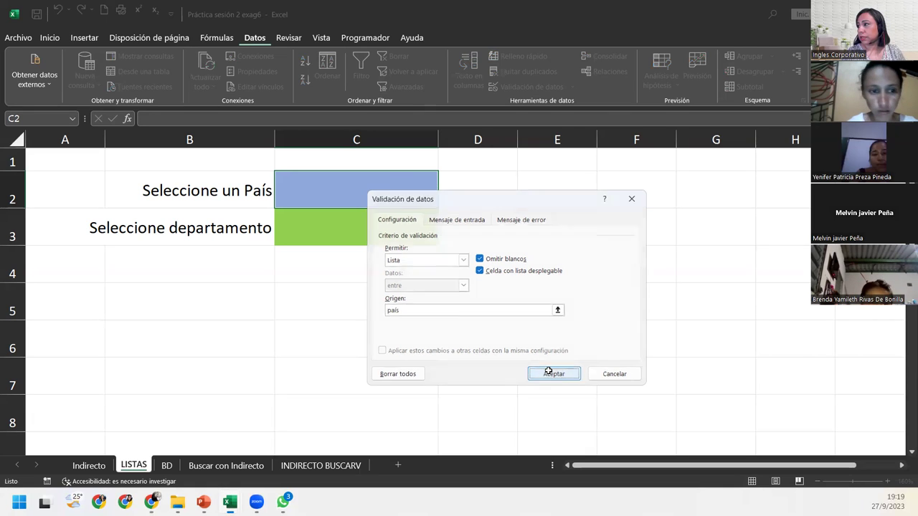
click(441, 204)
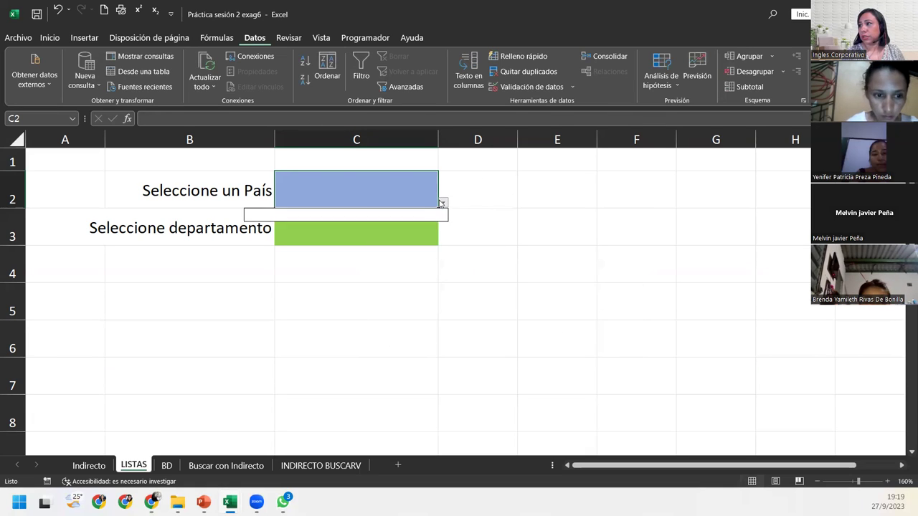
click(296, 190)
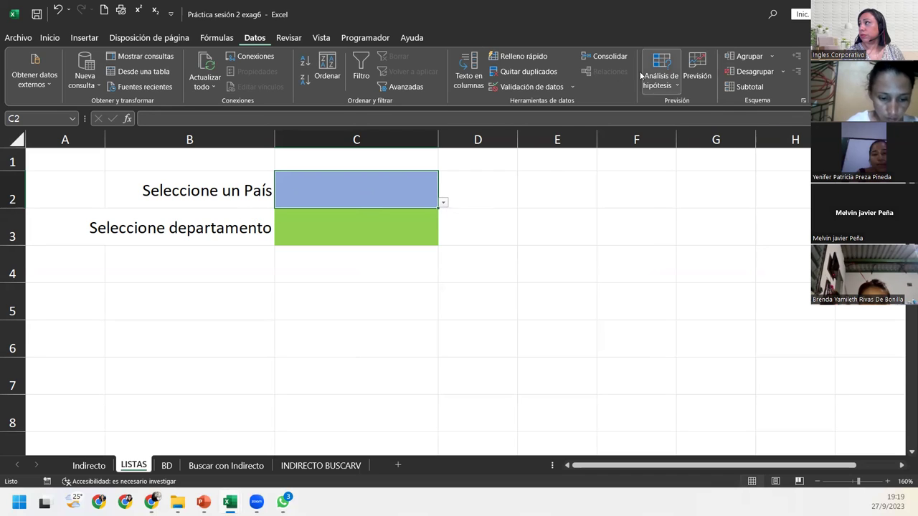
Correct C2's list source to =Países and check the country dropdown.
click(528, 87)
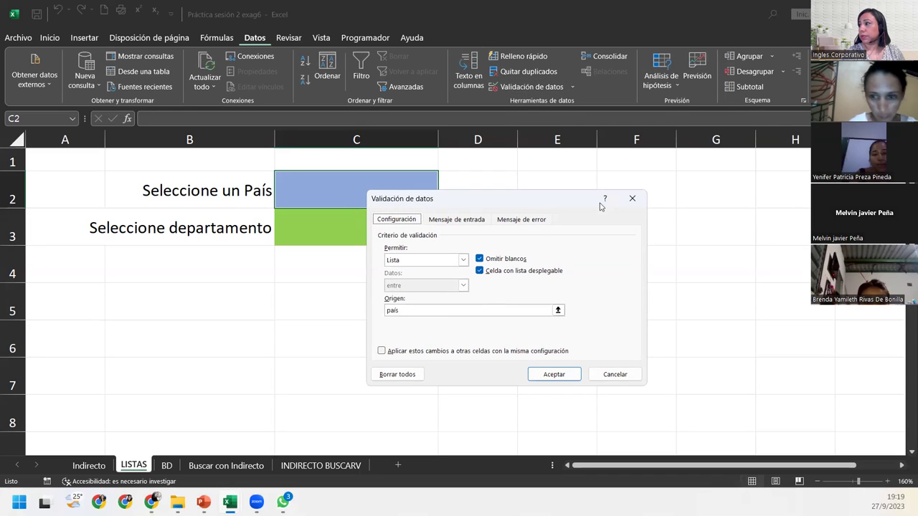
drag(449, 310, 335, 298)
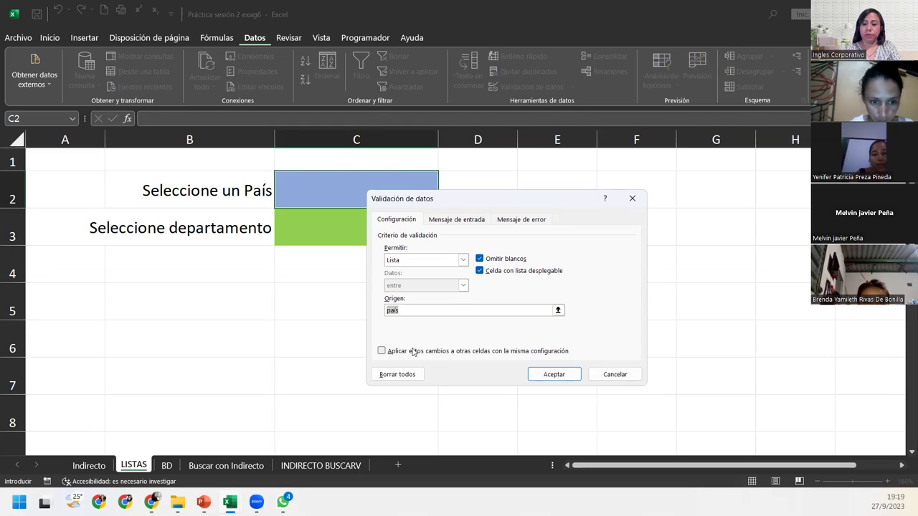
text(=País)
key(Return)
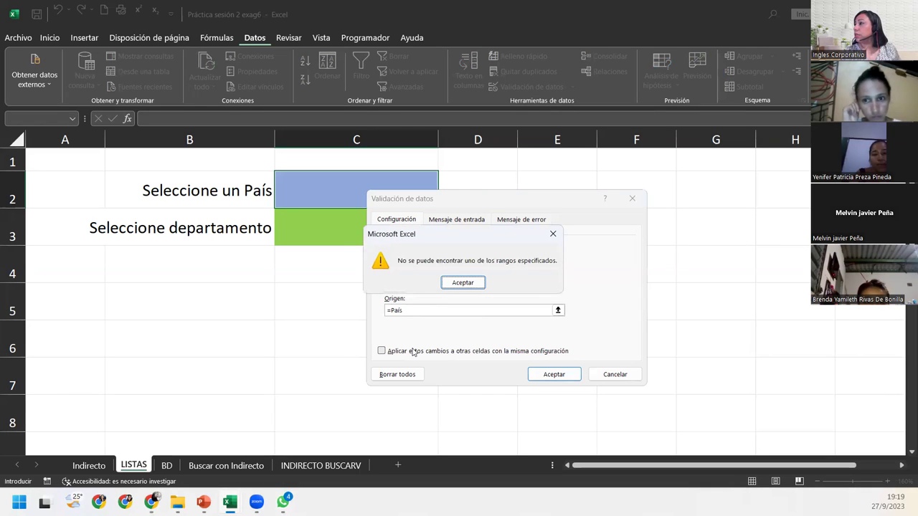
click(473, 284)
click(426, 309)
text(s)
key(Return)
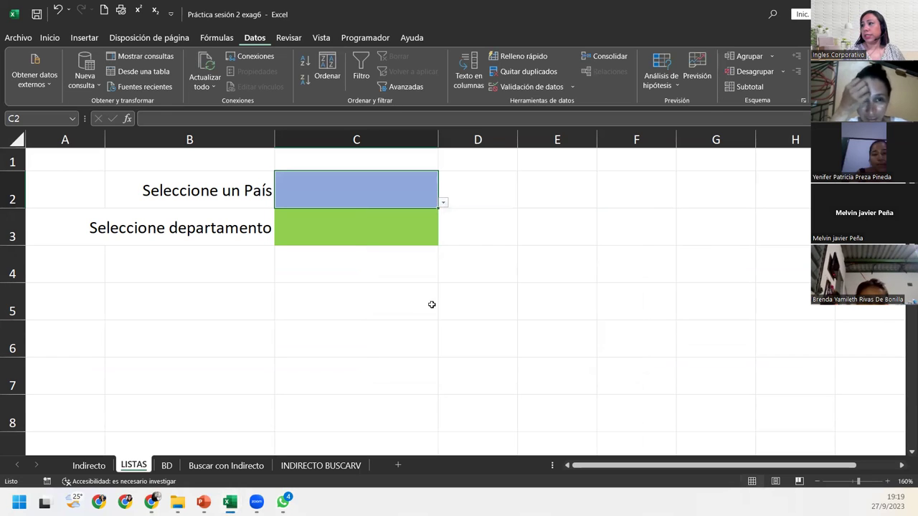
click(444, 203)
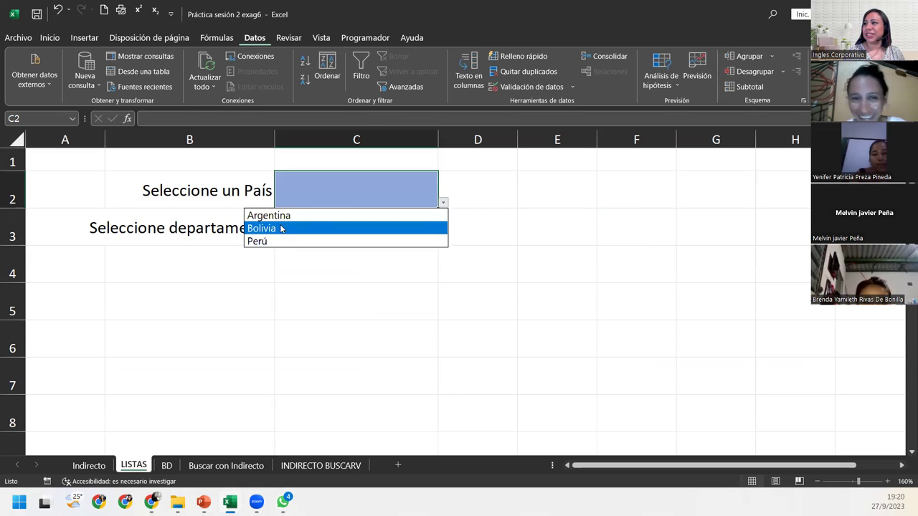
click(348, 174)
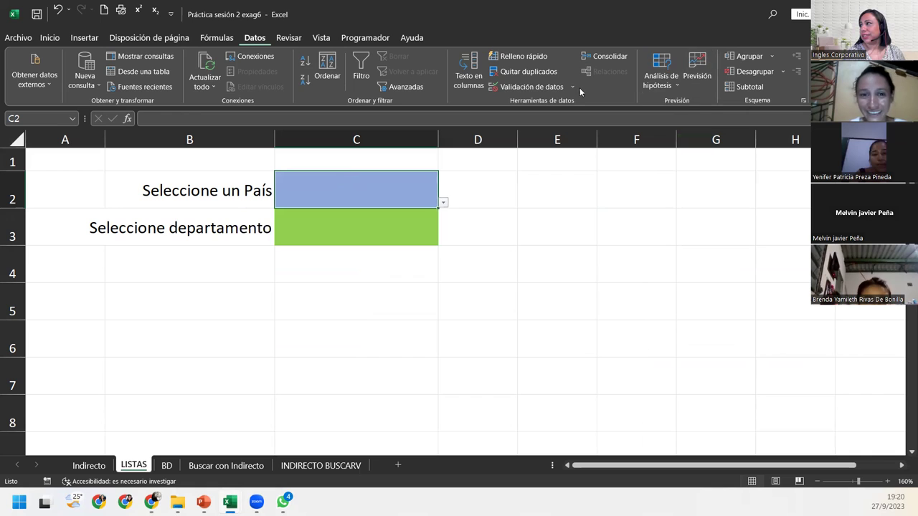
Recheck C2's validation, keeping Lista with the =Países source.
click(531, 86)
click(427, 259)
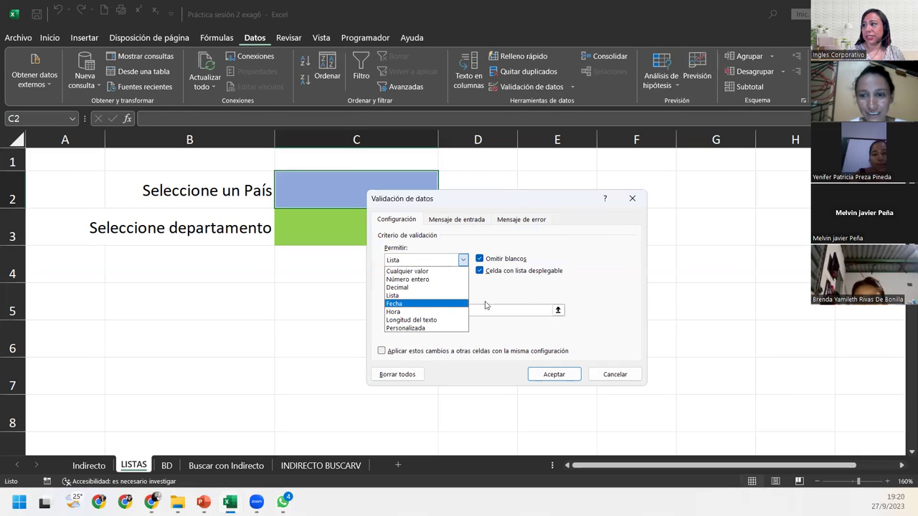
click(502, 337)
click(461, 310)
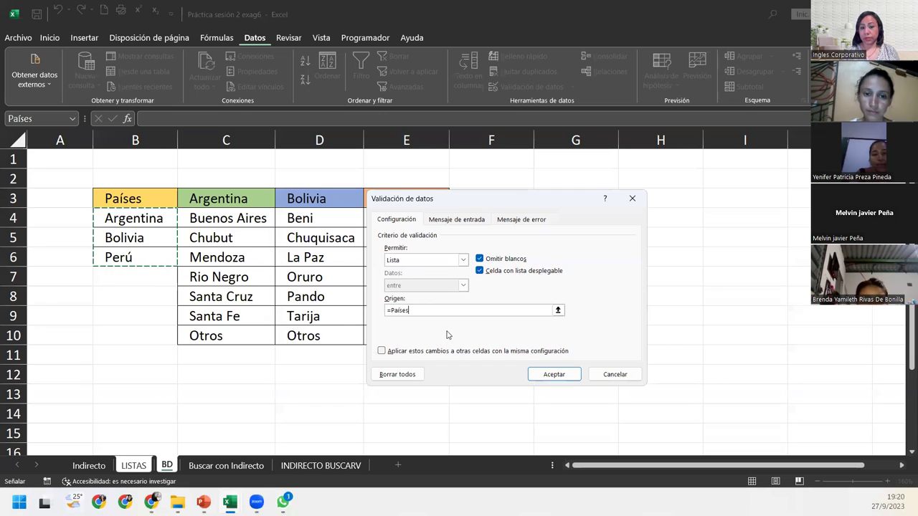
click(556, 375)
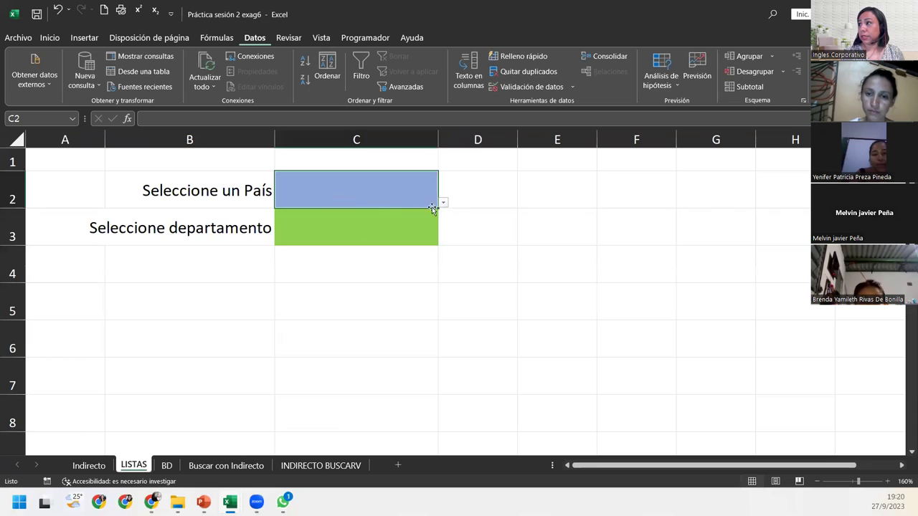
Pick Bolivia, Argentina, then Perú from C2's dropdown, ending on cell C3.
click(444, 204)
click(308, 228)
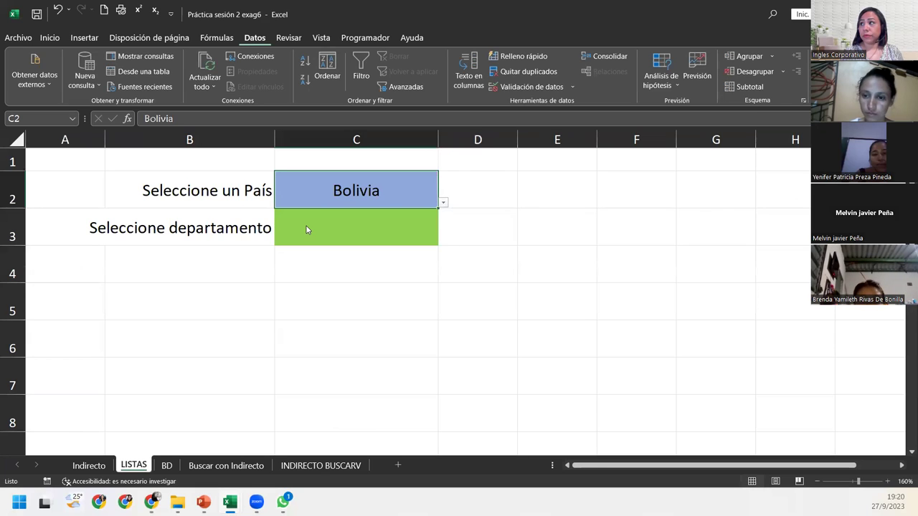
click(443, 202)
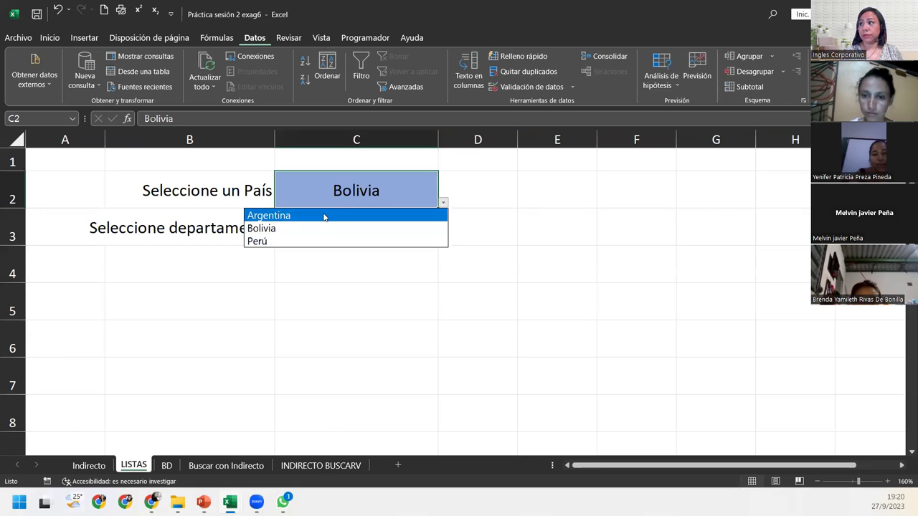
click(324, 213)
click(443, 202)
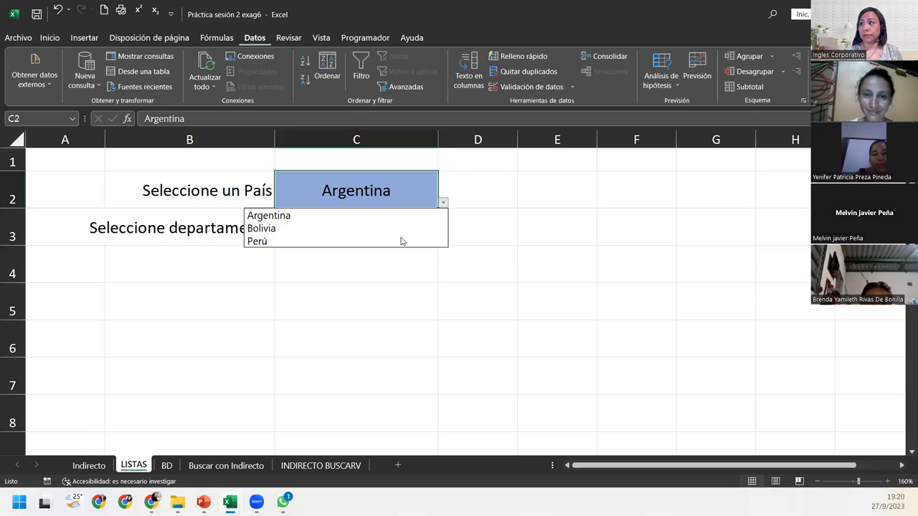
click(399, 242)
click(355, 227)
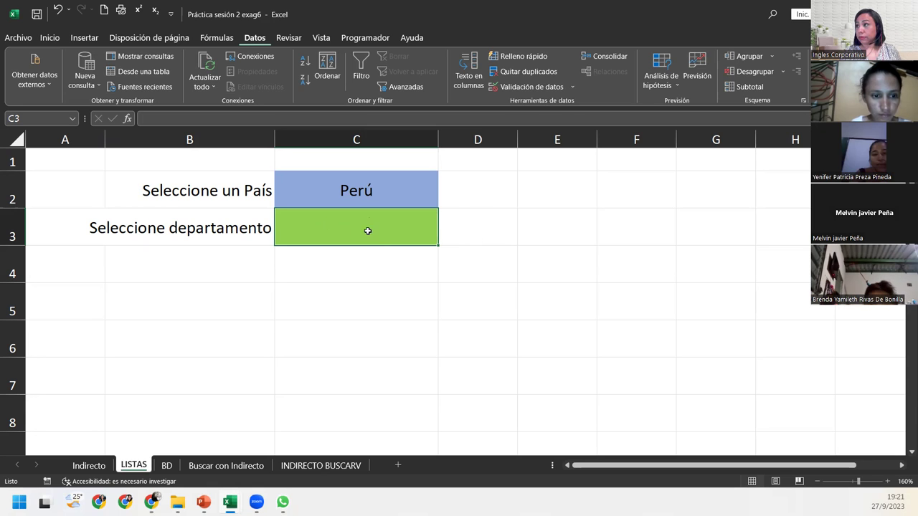
Give C3 list validation with the source =indirecto($C$2).
click(526, 87)
click(463, 260)
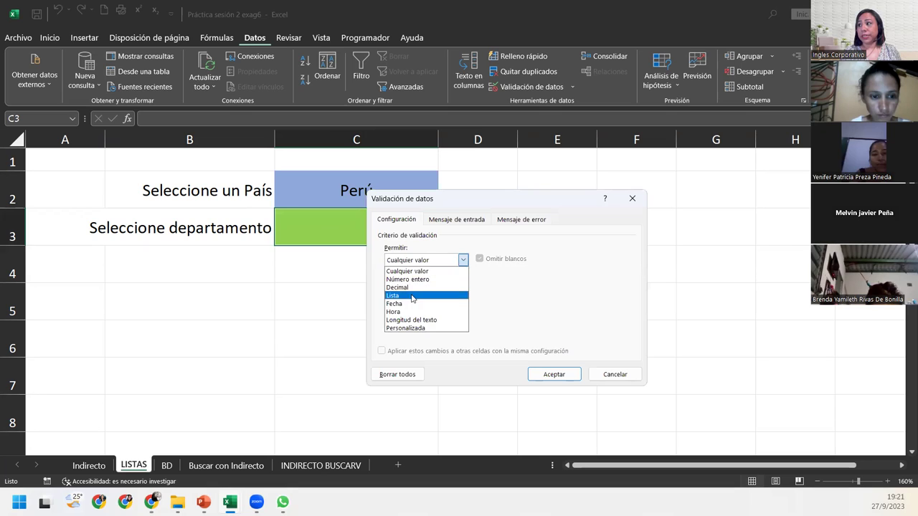
click(412, 297)
click(438, 310)
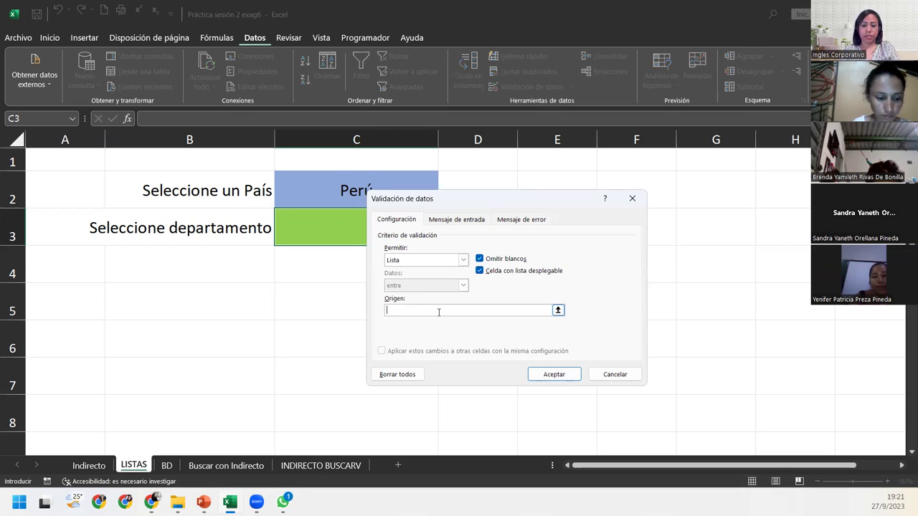
text(=indire)
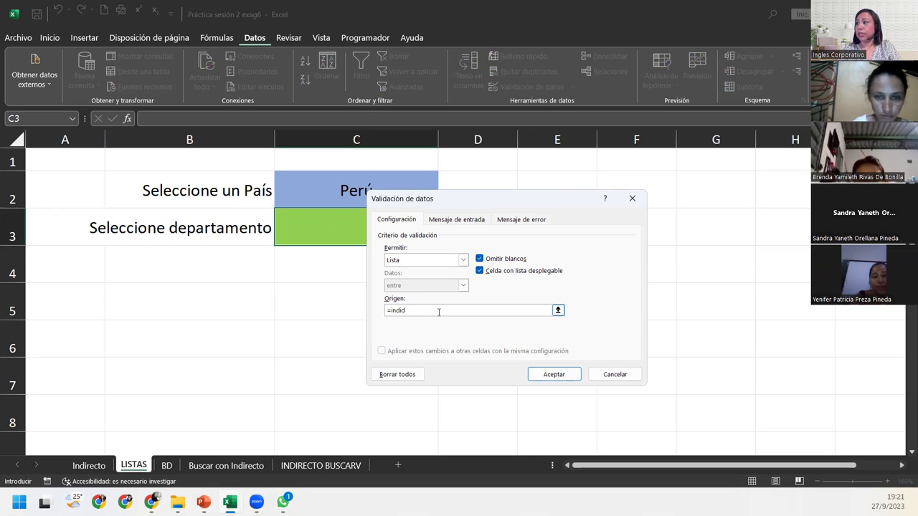
text(cto()
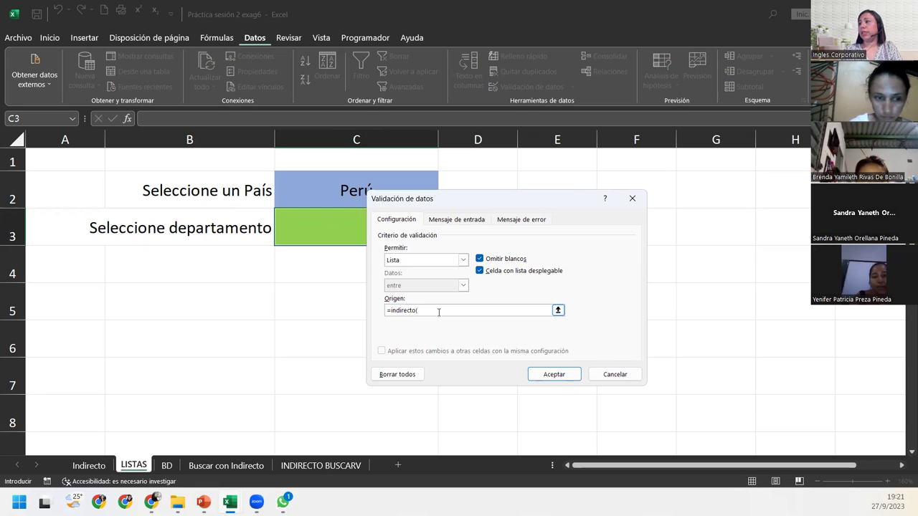
click(340, 190)
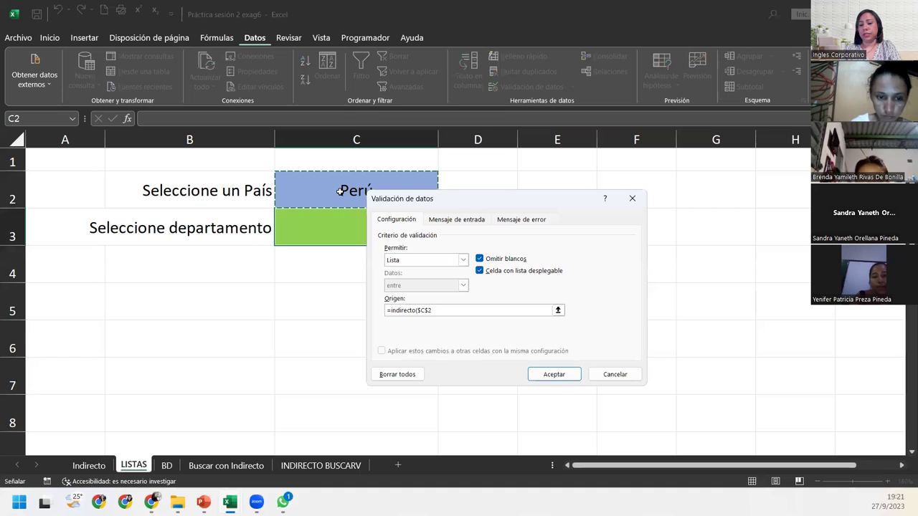
text())
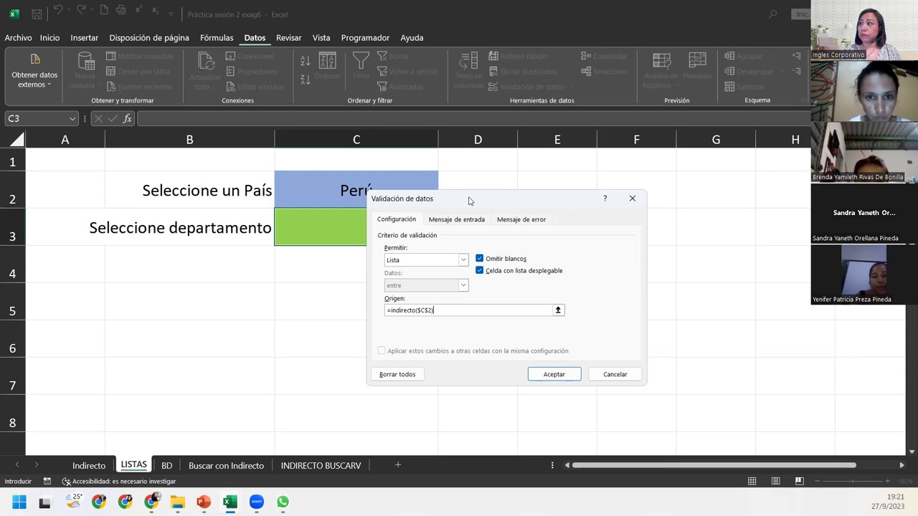
drag(470, 201, 548, 182)
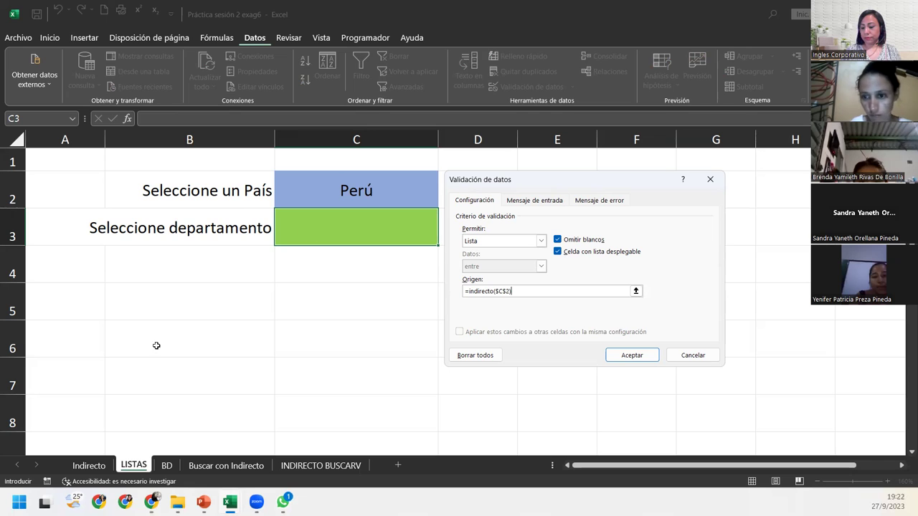
click(626, 355)
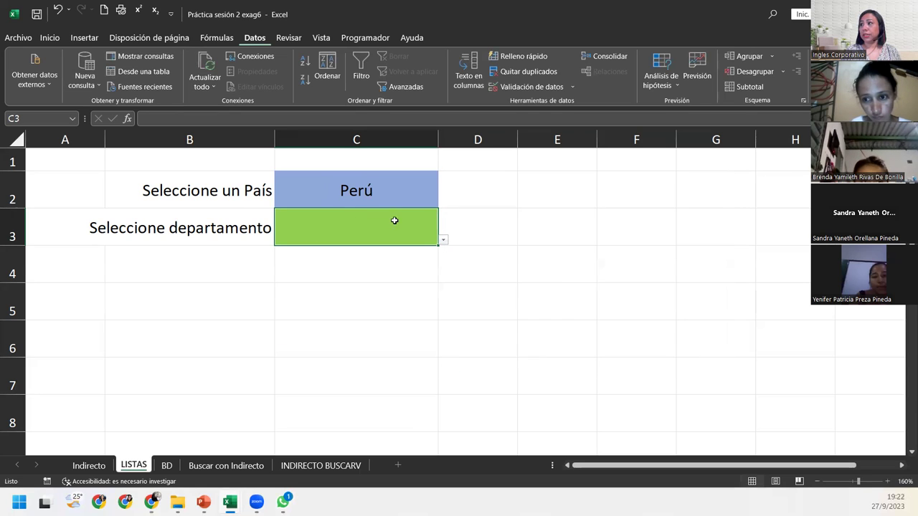
Test C3's Perú department dropdown by choosing Lima, then Callao.
click(443, 240)
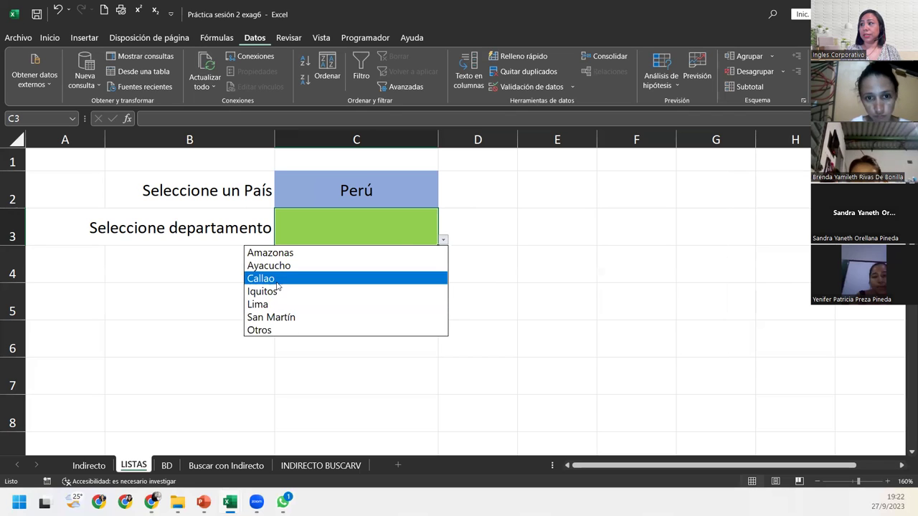
click(279, 307)
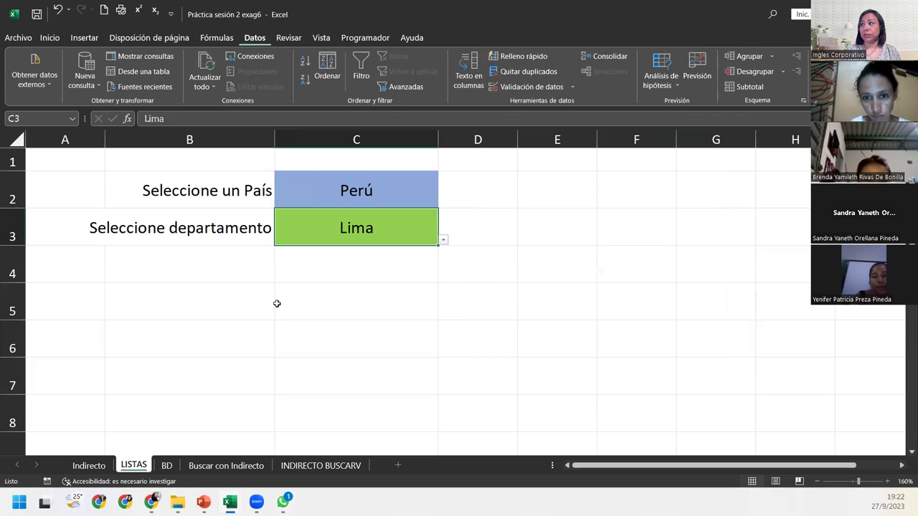
click(443, 241)
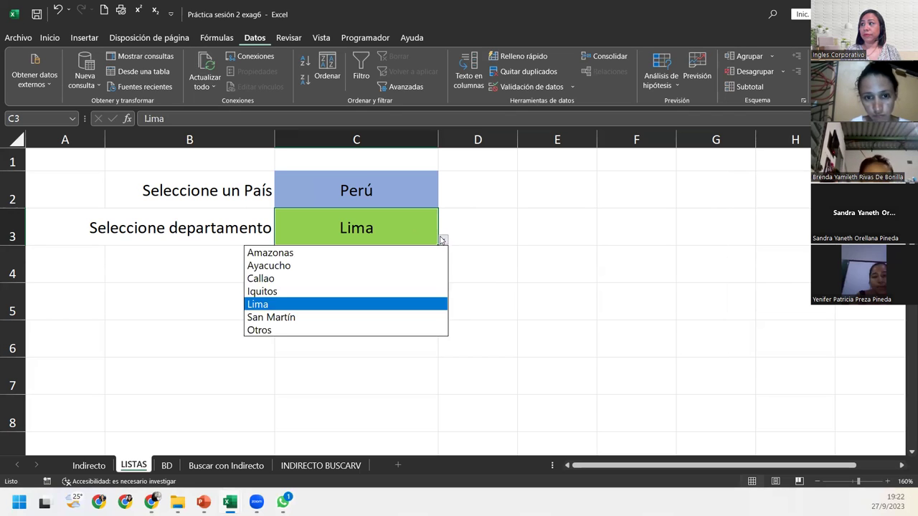
click(340, 283)
Switch C2 to Argentina and choose Santa Fe as the department in C3.
click(372, 191)
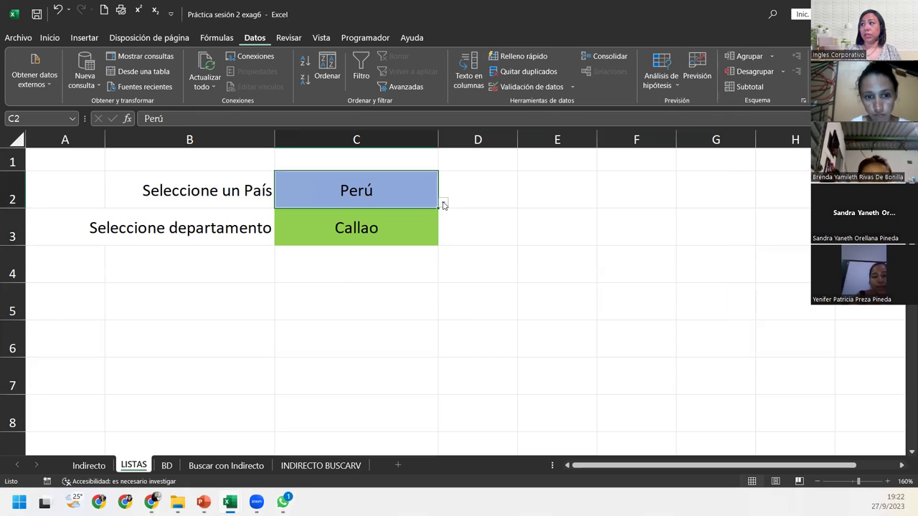
click(443, 205)
click(315, 214)
click(397, 225)
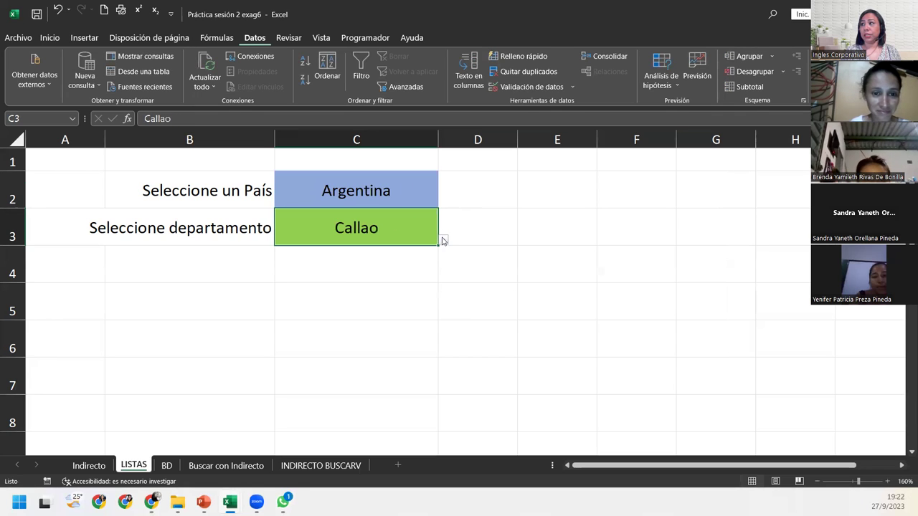
click(443, 240)
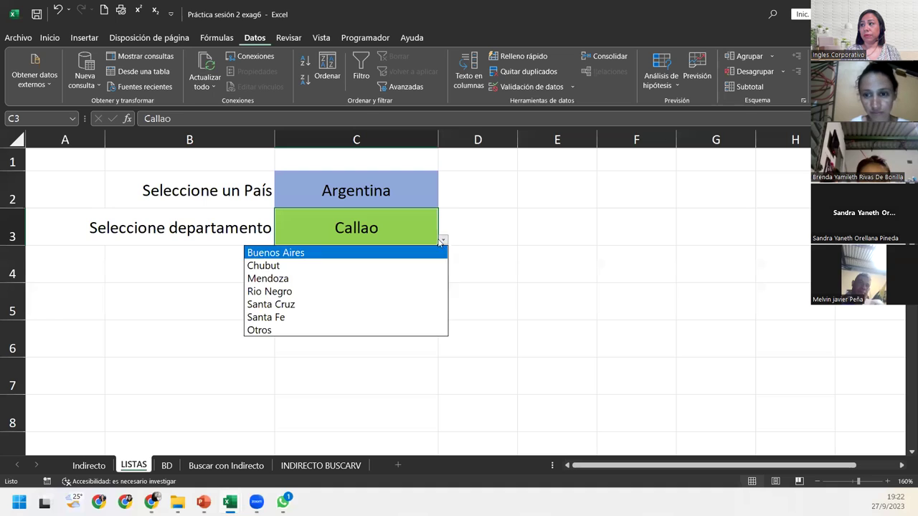
click(289, 317)
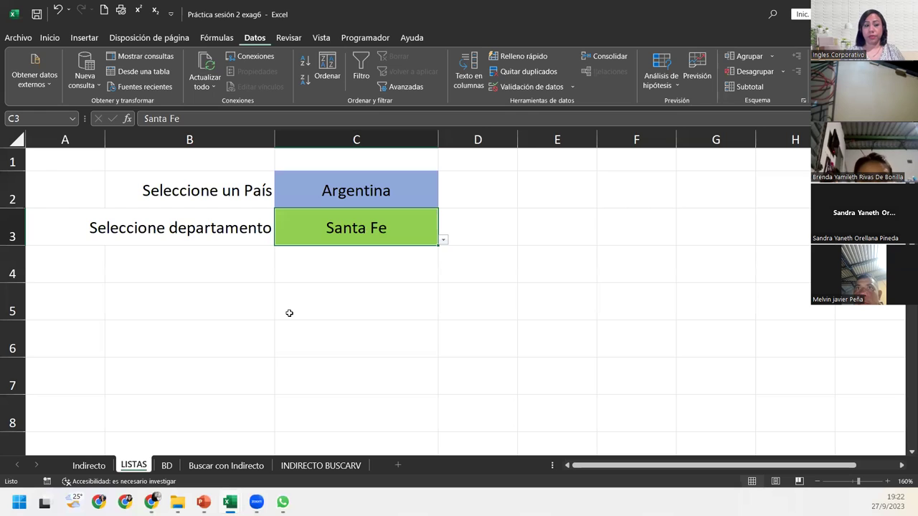
Recheck C2 and C3, then go via BD to the Buscar con Indirecto sheet.
click(367, 198)
click(363, 214)
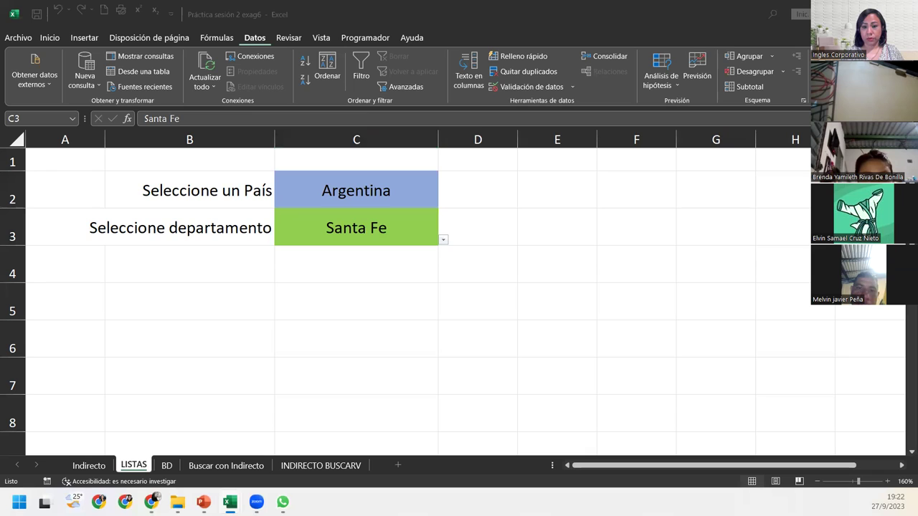
click(361, 228)
click(359, 188)
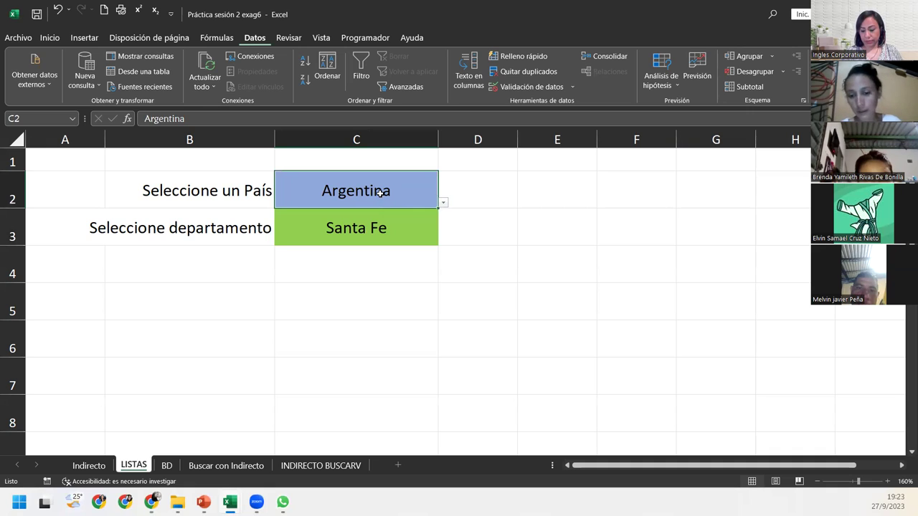
click(166, 465)
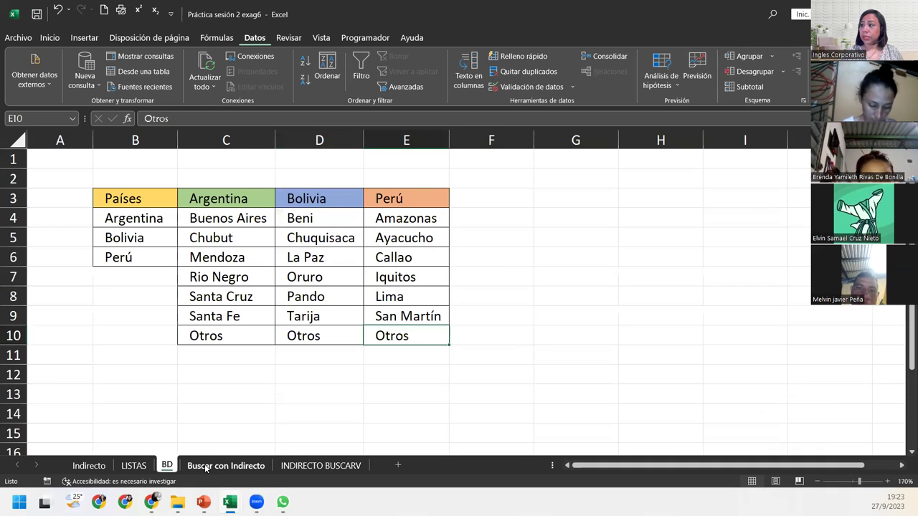
click(206, 467)
click(301, 282)
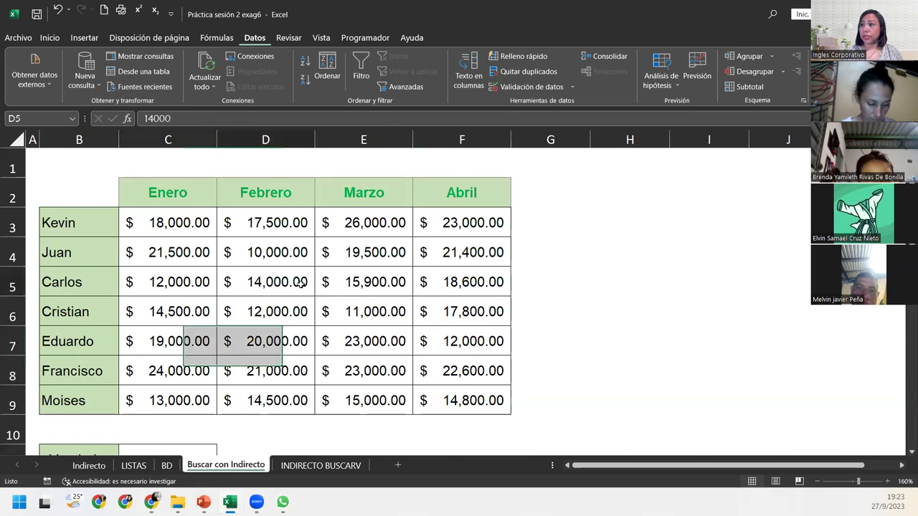
scroll(300, 285, down, 5)
scroll(300, 285, up, 3)
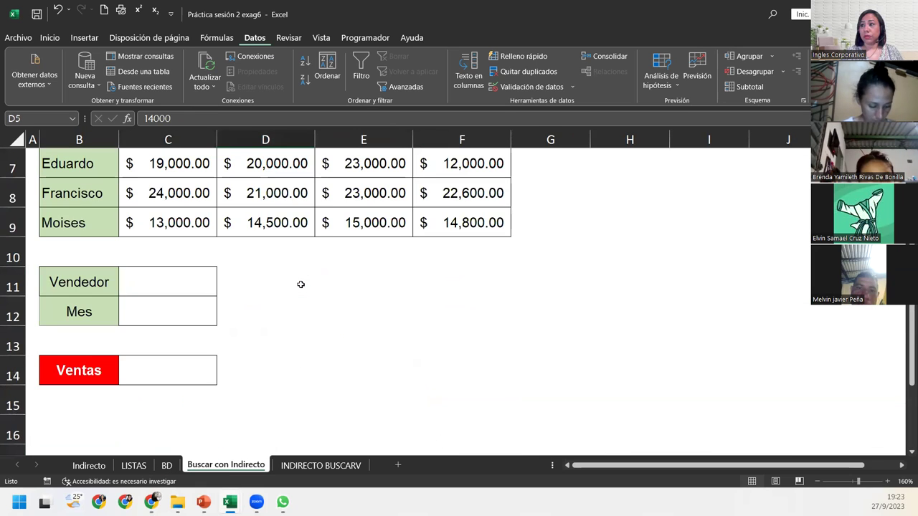
scroll(300, 284, up, 1)
scroll(301, 285, up, 1)
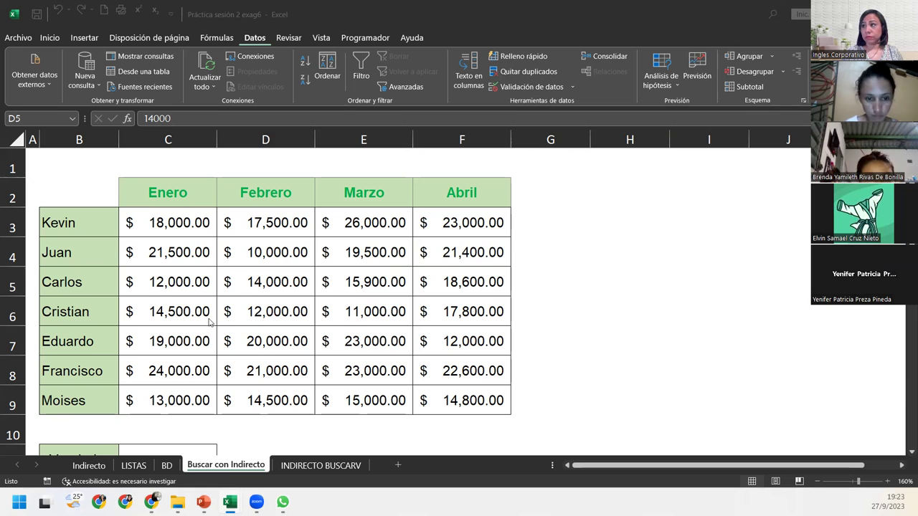
scroll(208, 319, down, 2)
scroll(208, 318, down, 1)
scroll(208, 318, up, 3)
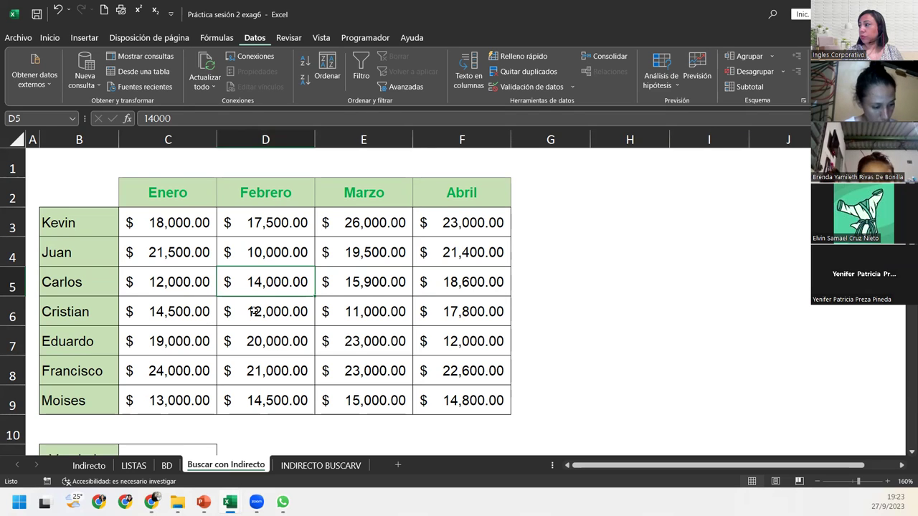
click(161, 223)
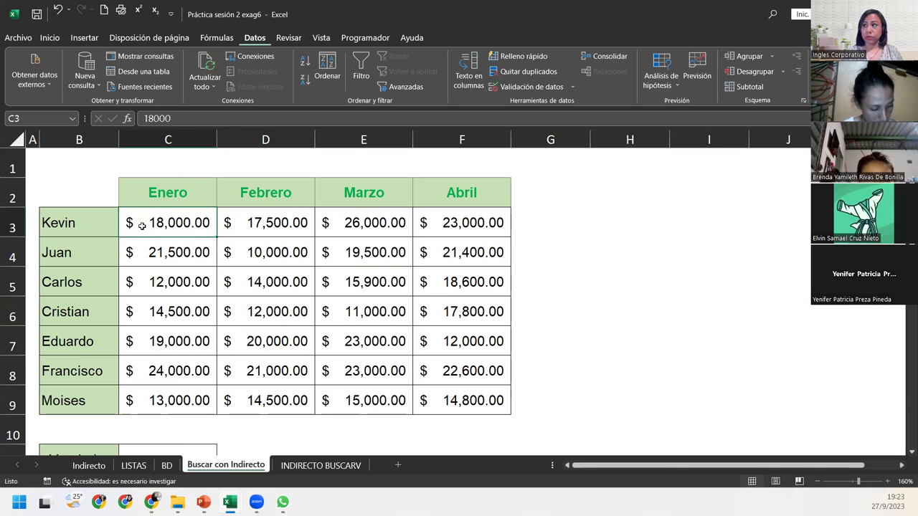
Name the sales row C3:F3 'Kevin' and C4:F4 'Juan'.
drag(142, 226, 423, 225)
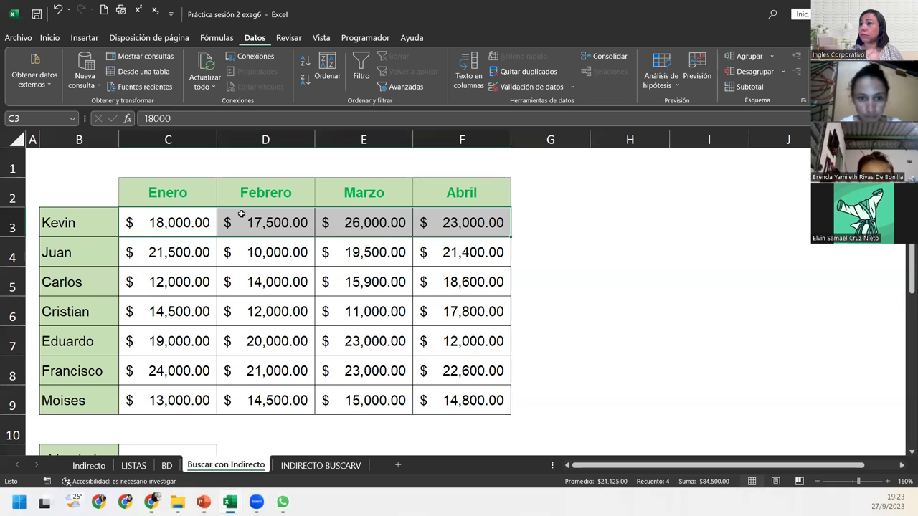
drag(160, 222, 473, 221)
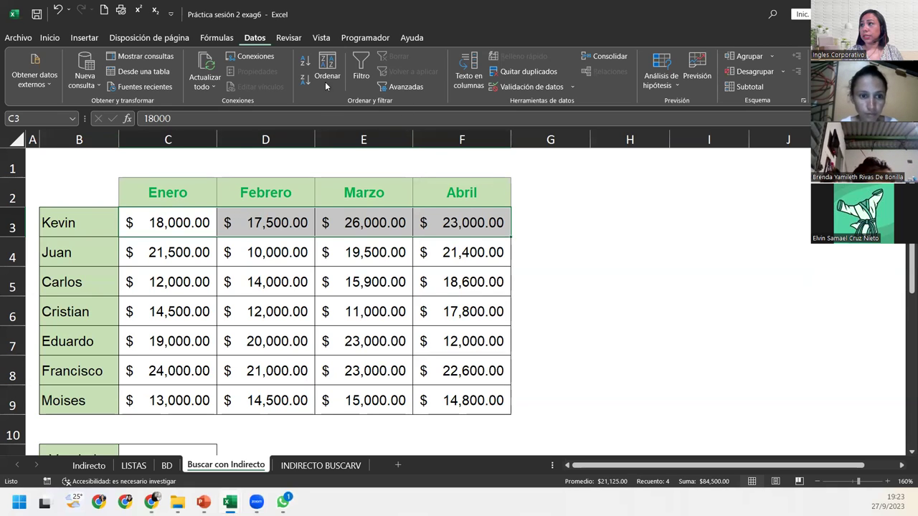
click(40, 118)
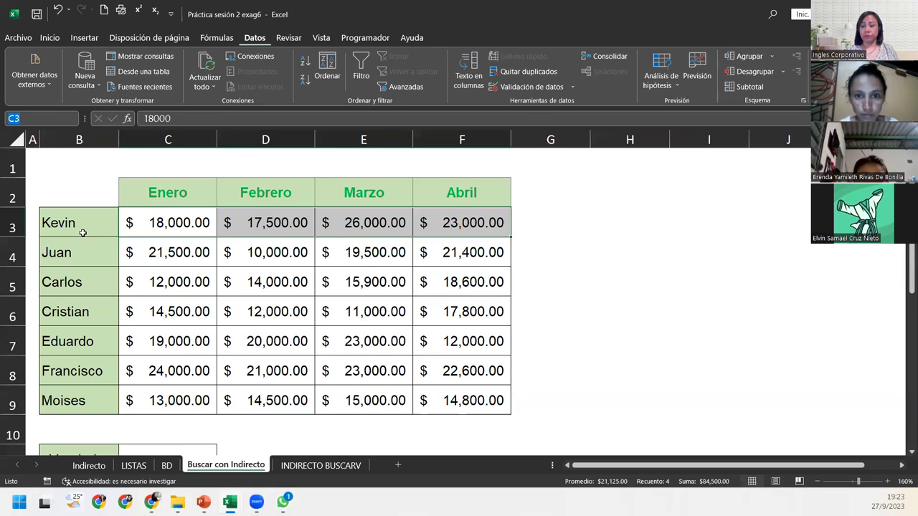
text(Kevin)
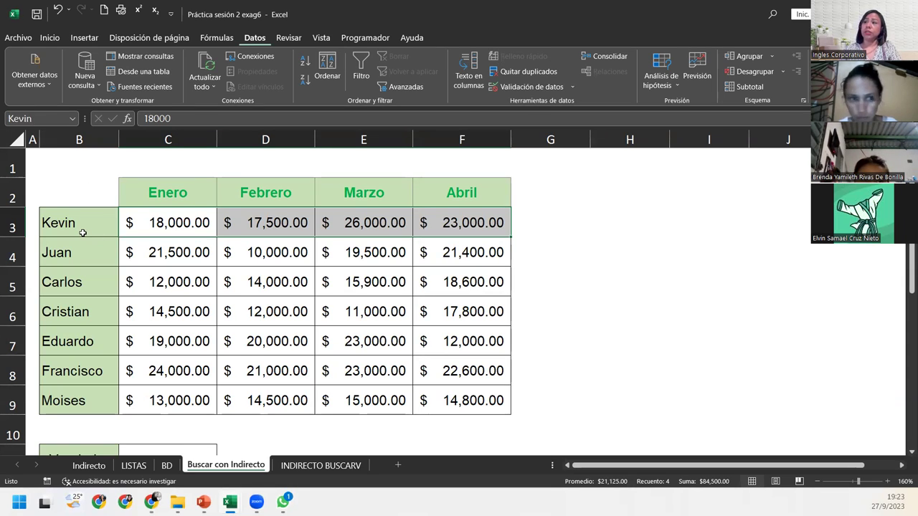
click(144, 251)
drag(144, 252, 445, 252)
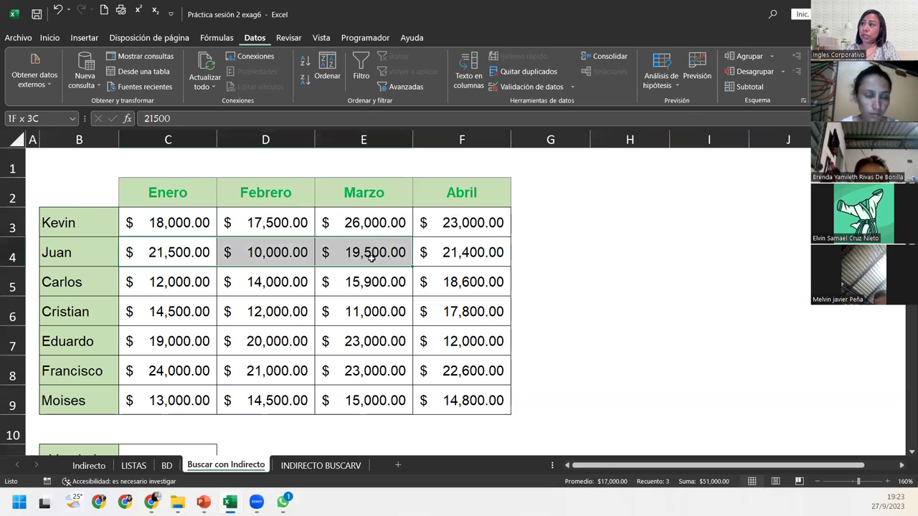
click(18, 118)
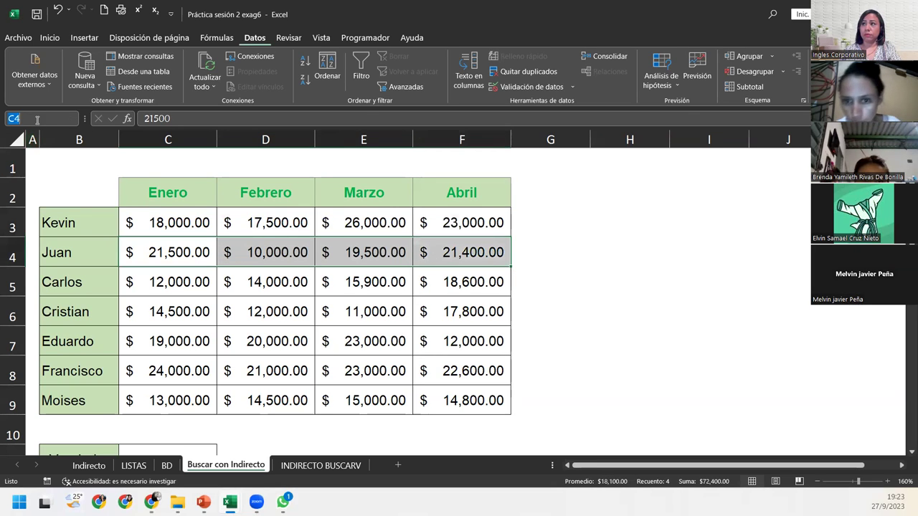
text(Juan)
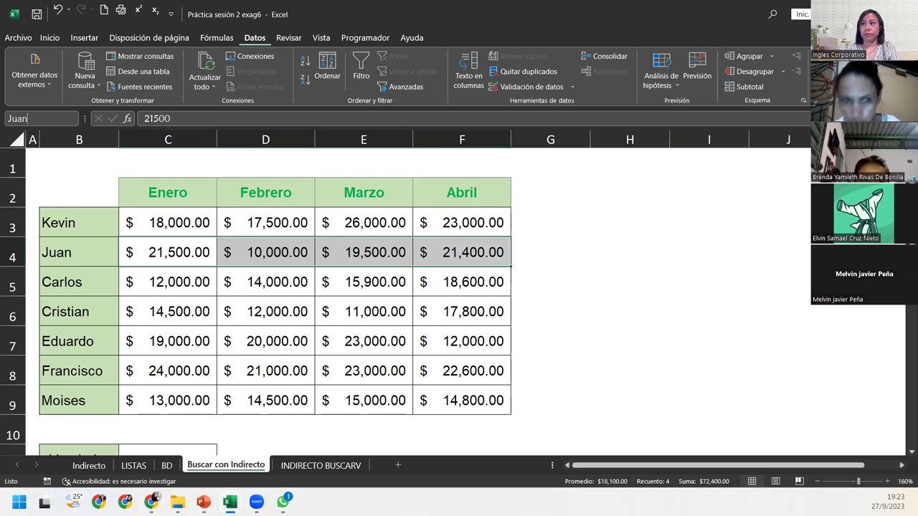
key(Return)
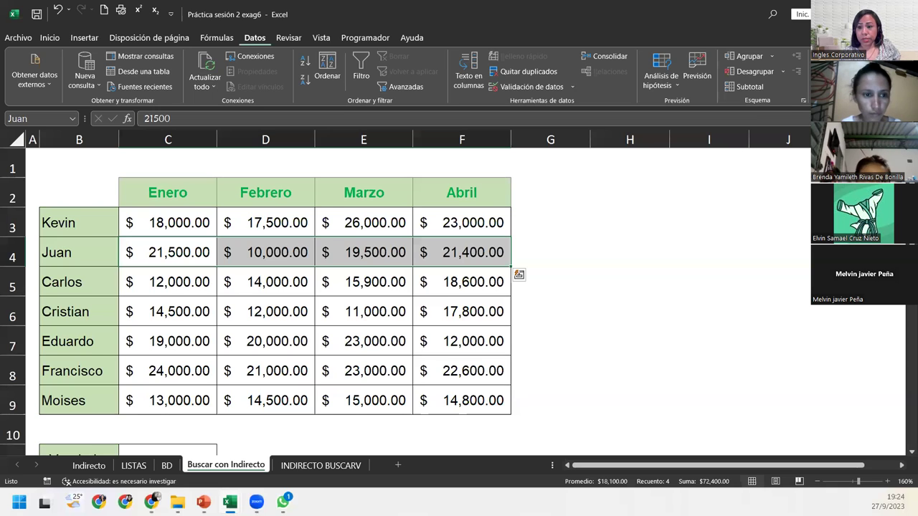
Check the named rows, then name the third seller's sales C5:F5 'Carlos'.
drag(155, 219, 446, 229)
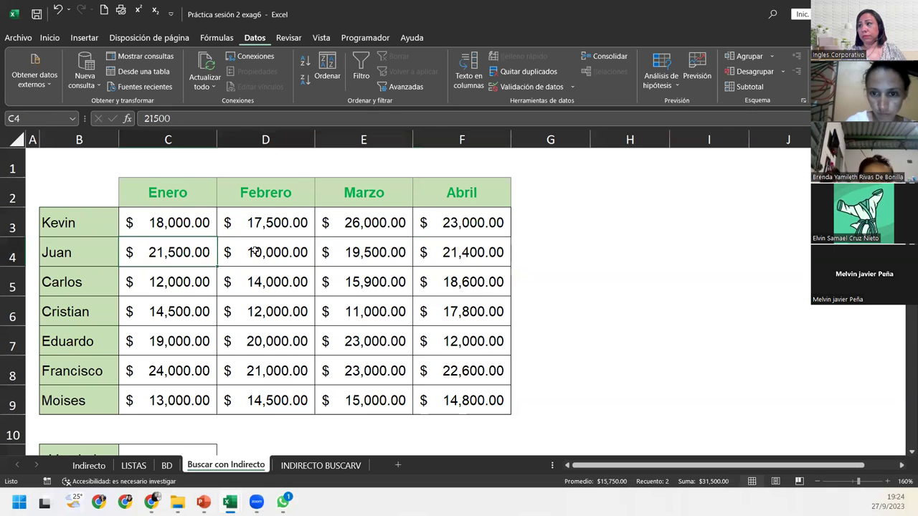
drag(165, 247, 458, 259)
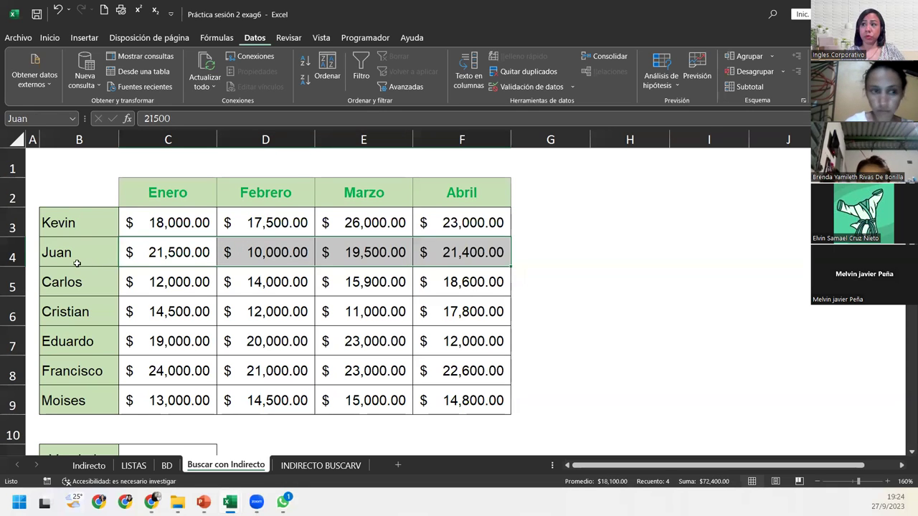
drag(148, 272, 439, 291)
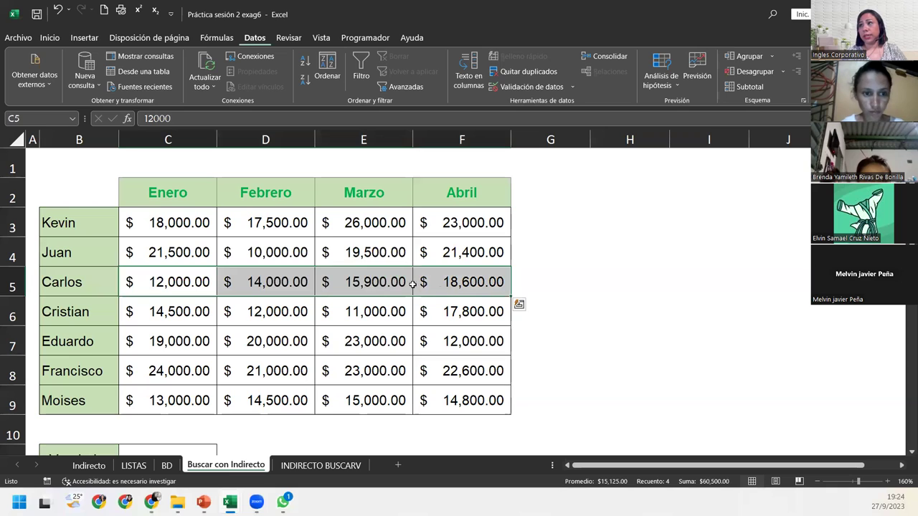
click(40, 117)
text(Carlos)
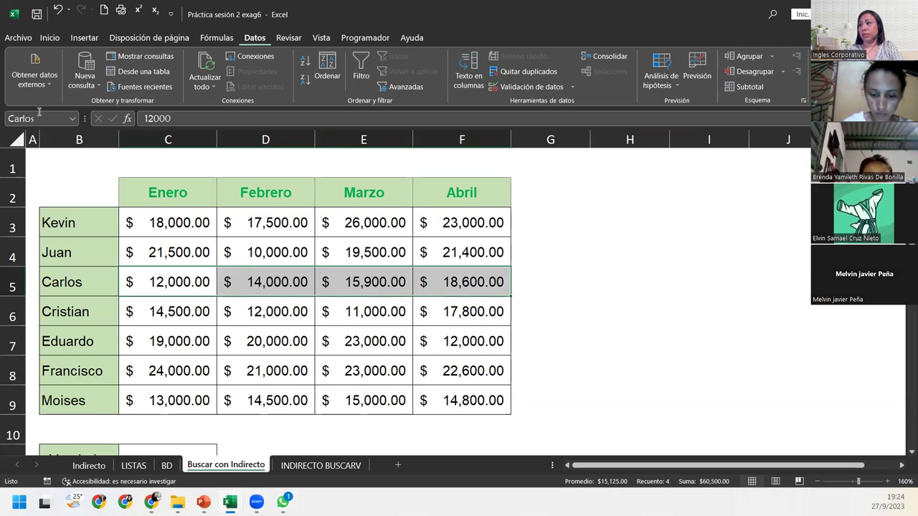
Name the sales ranges C6:F6 and C7:F7 after each row's seller in column B.
drag(183, 311, 467, 311)
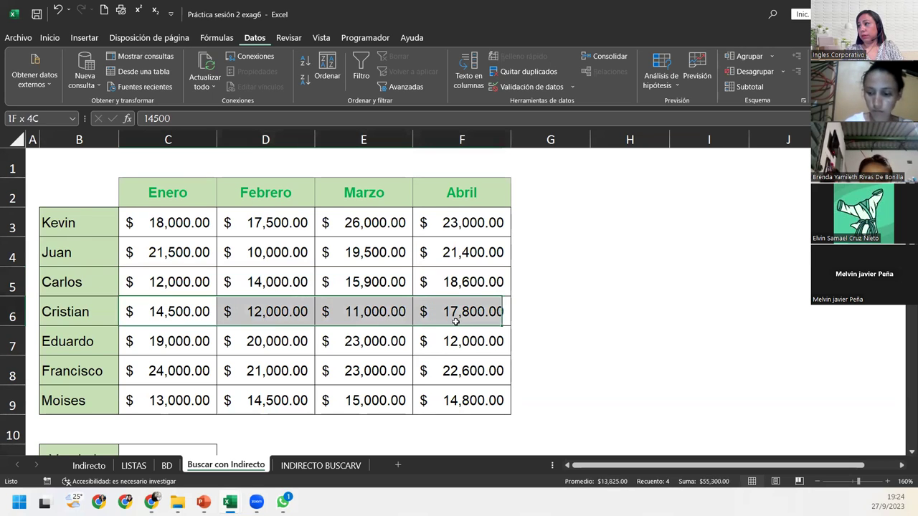
click(36, 119)
text(Cristian)
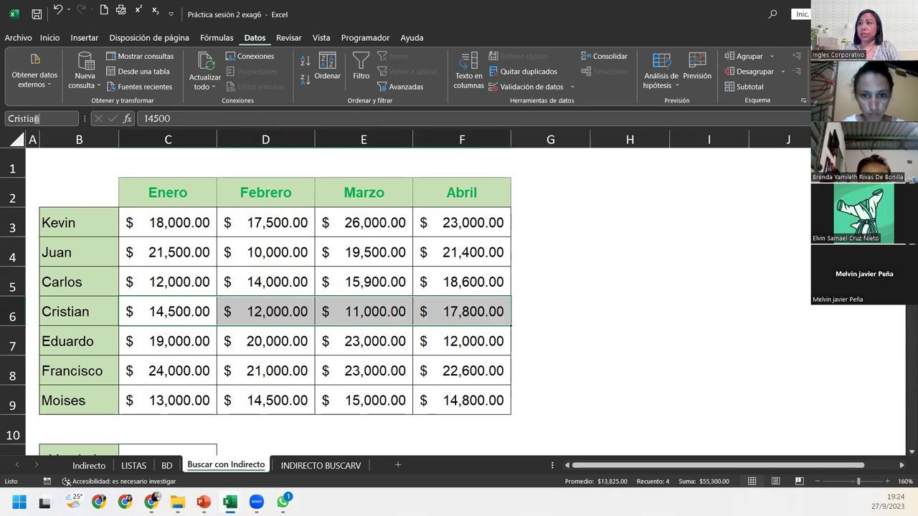
key(Return)
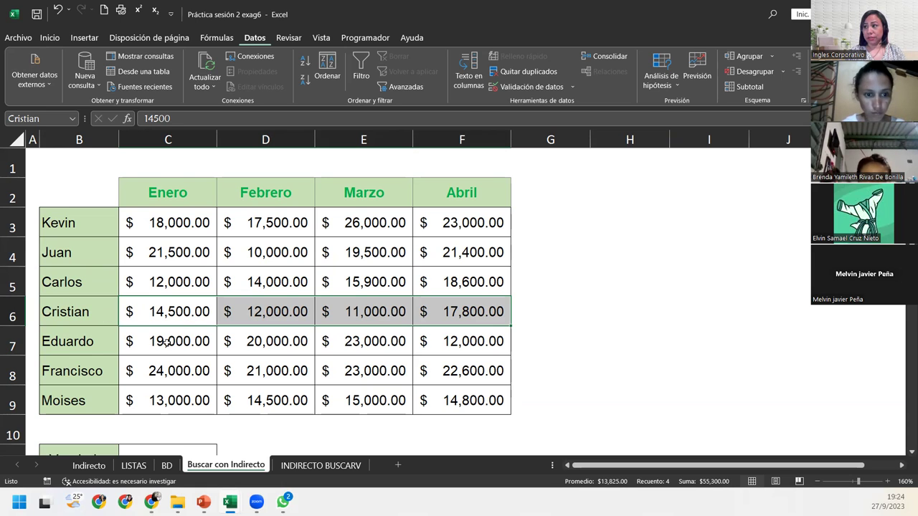
drag(152, 342, 488, 342)
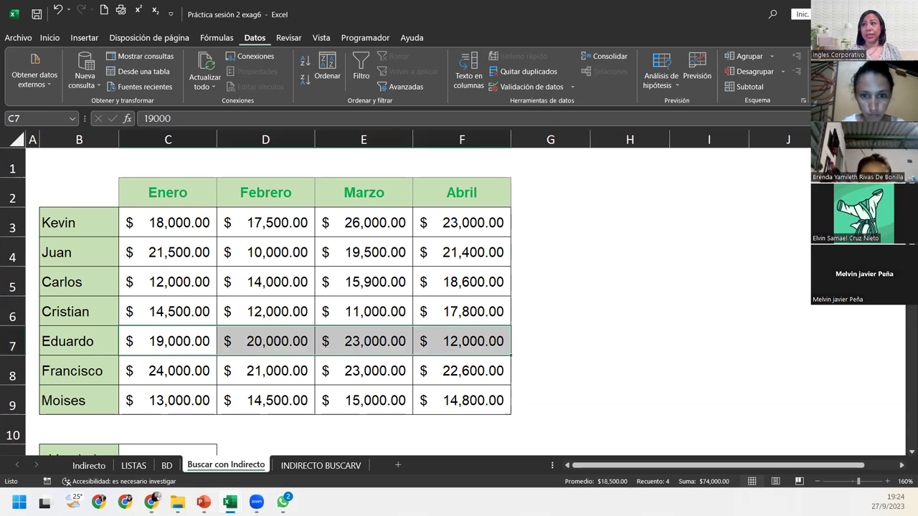
click(31, 119)
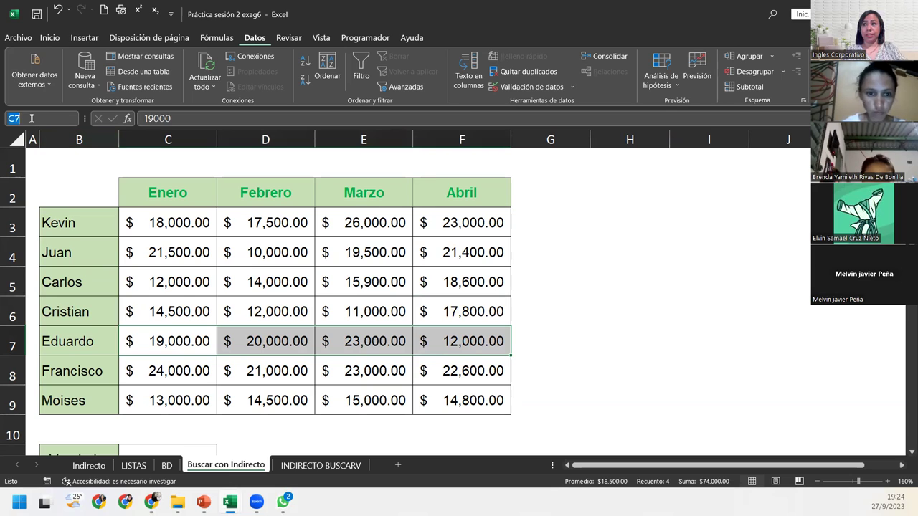
text(Eduardo)
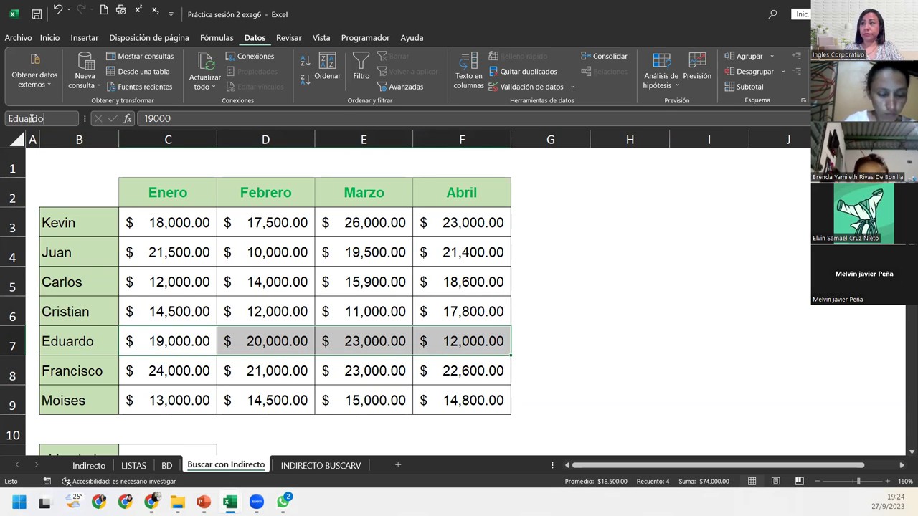
key(Return)
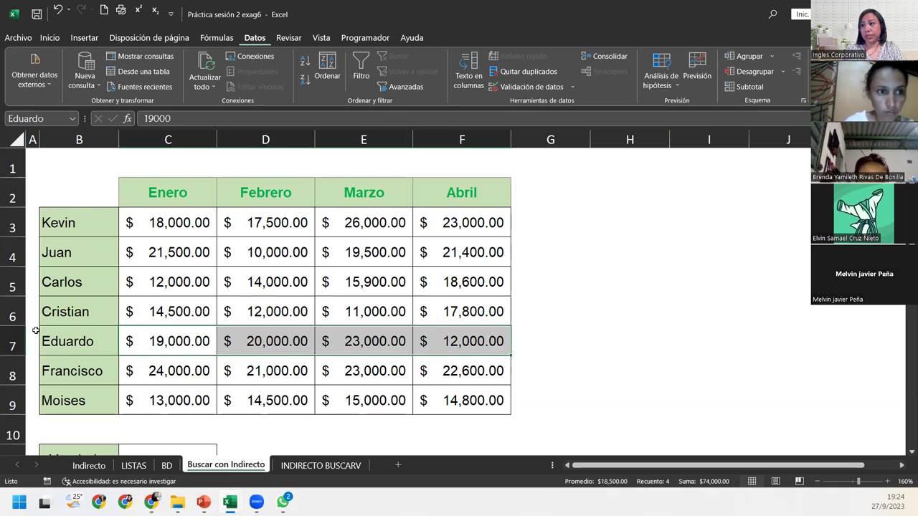
Name C8:F8 and C9:F9 after their sellers in column B.
drag(152, 373, 442, 371)
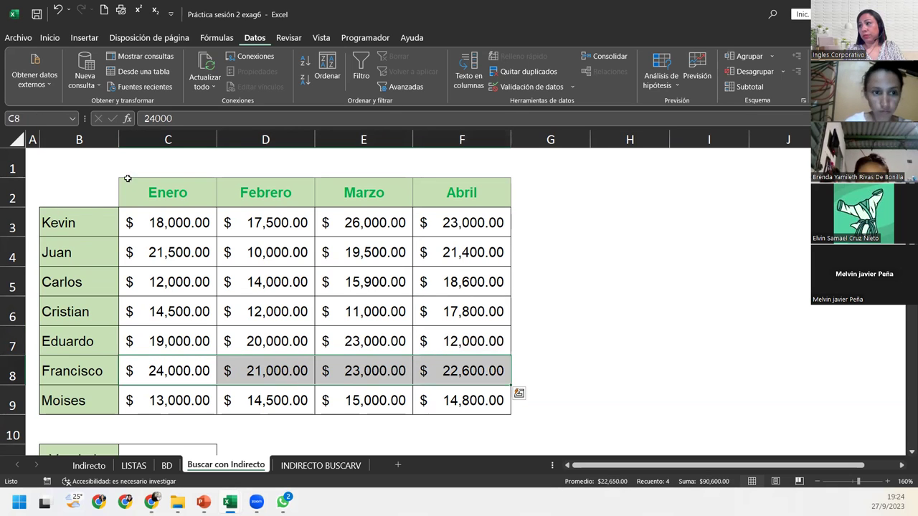
click(39, 119)
text(Francisc)
key(Return)
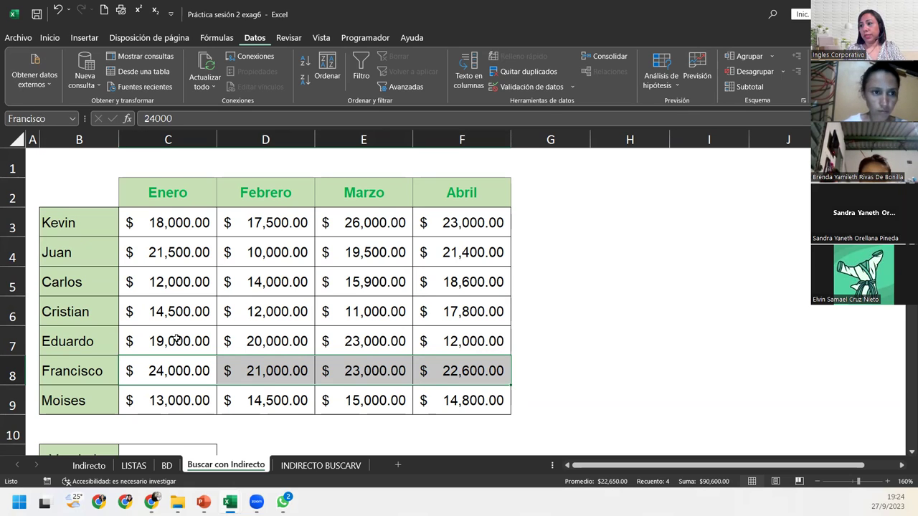
drag(167, 400, 438, 400)
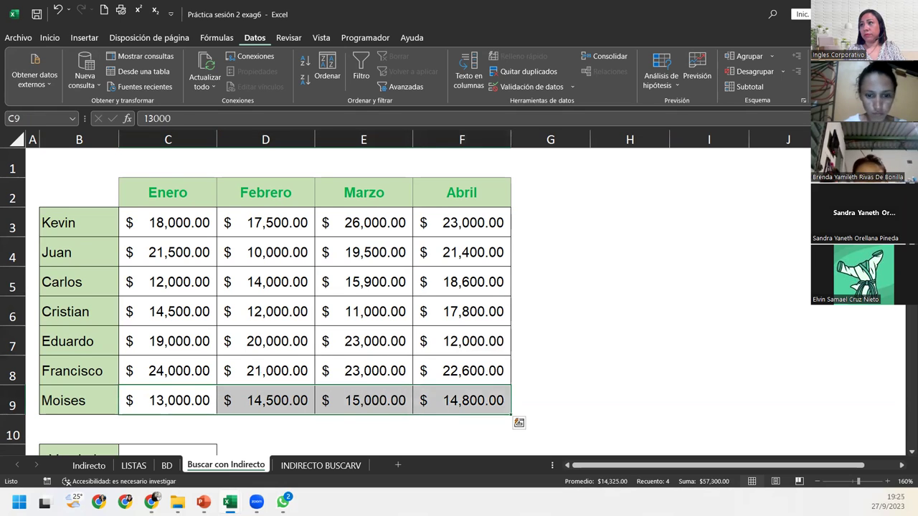
click(44, 119)
text(Moises)
key(Return)
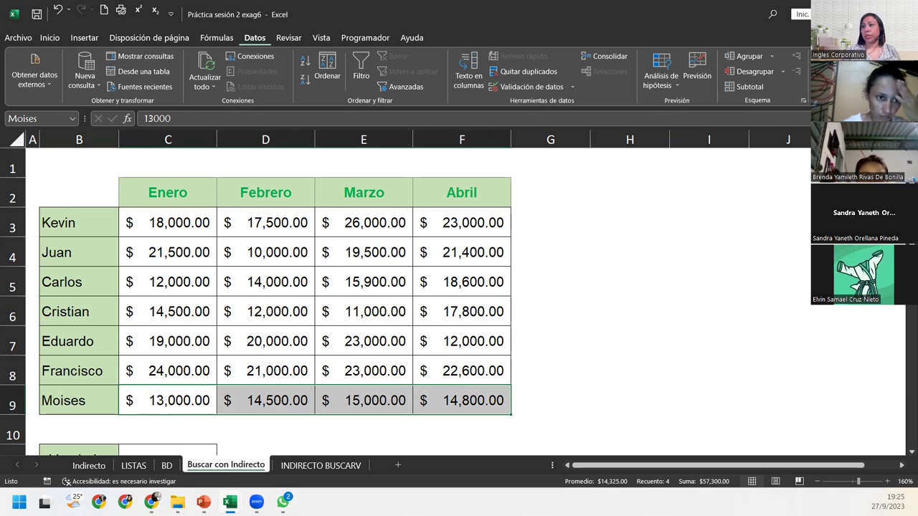
Reselect C3:F3 to confirm it already carries its seller's defined name.
click(149, 223)
drag(149, 223, 475, 224)
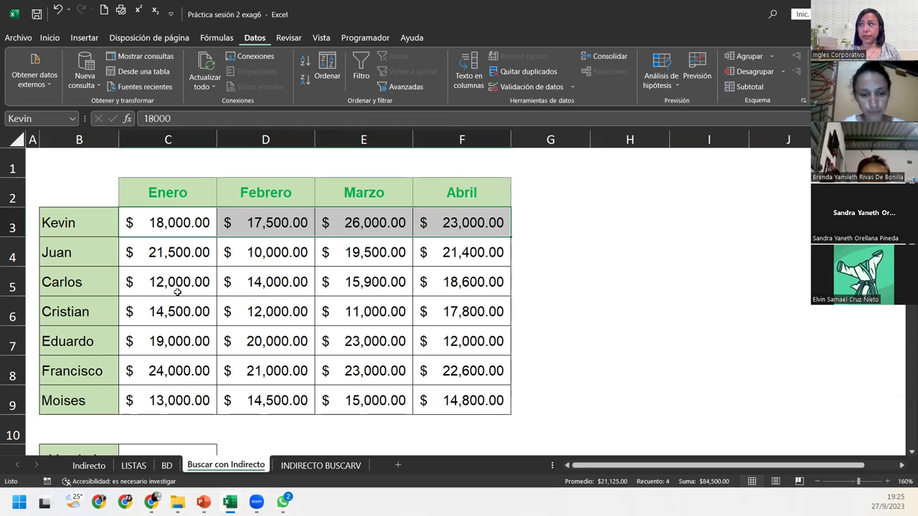
click(217, 38)
Open Administrador de nombres and widen 'Se refiere a' to show each seller's full range.
click(437, 68)
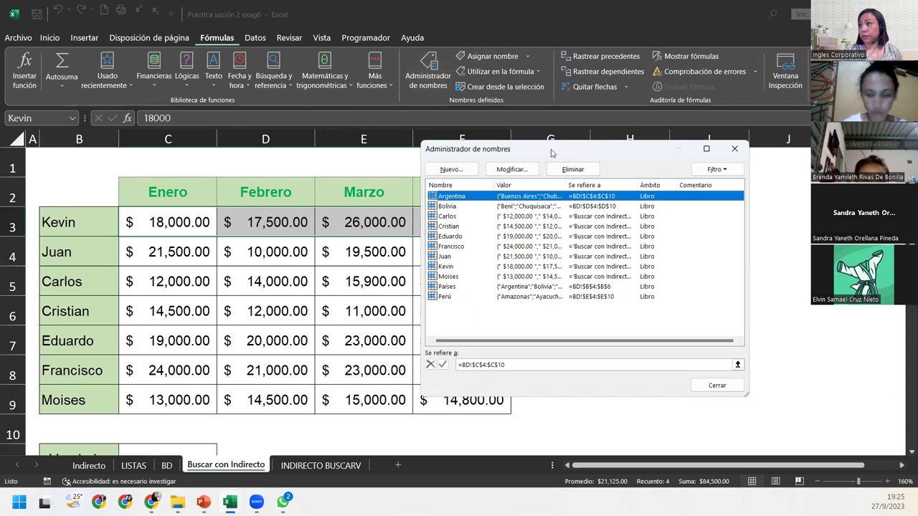
drag(551, 153, 537, 174)
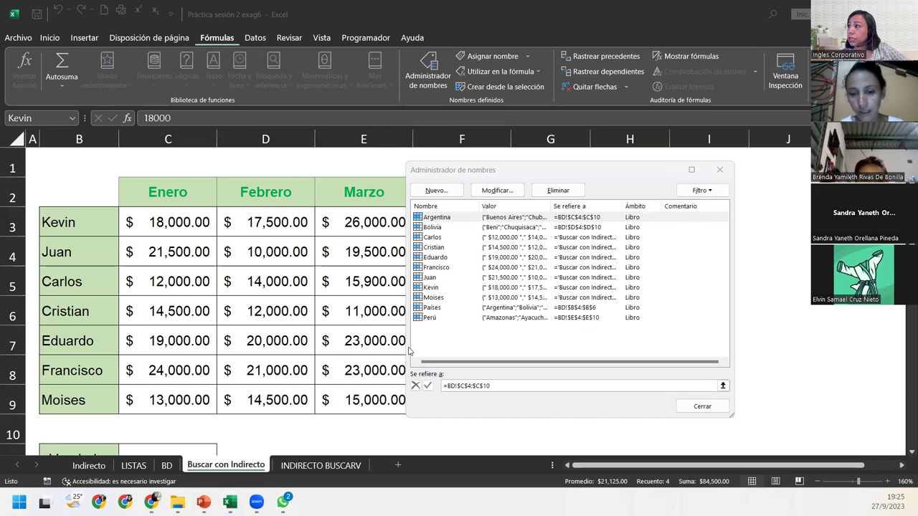
click(719, 170)
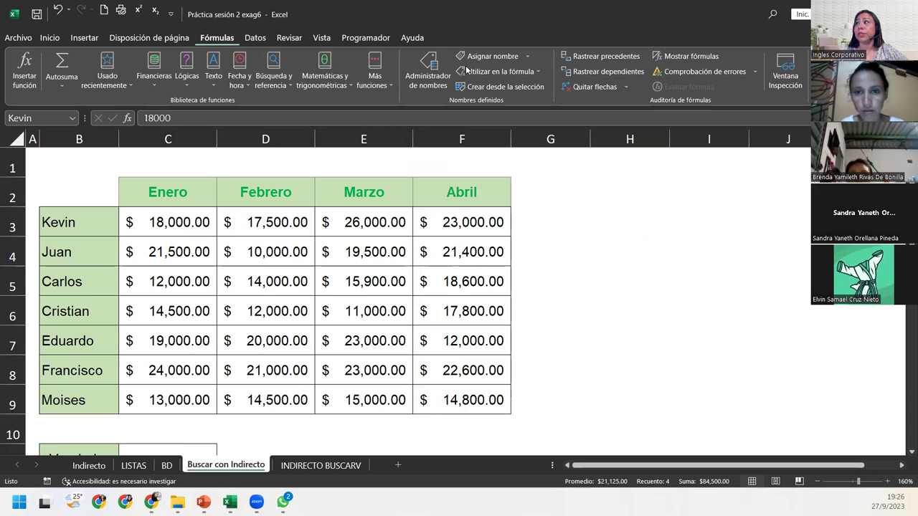
click(425, 65)
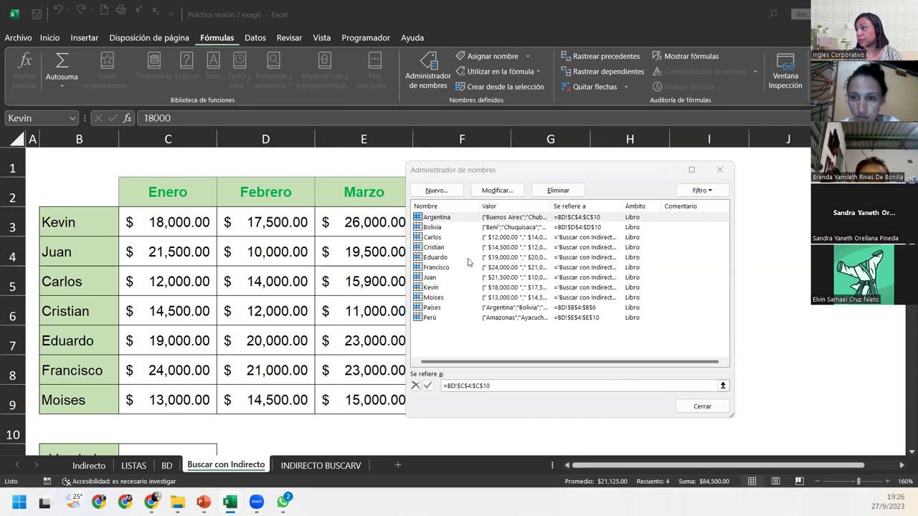
double_click(623, 206)
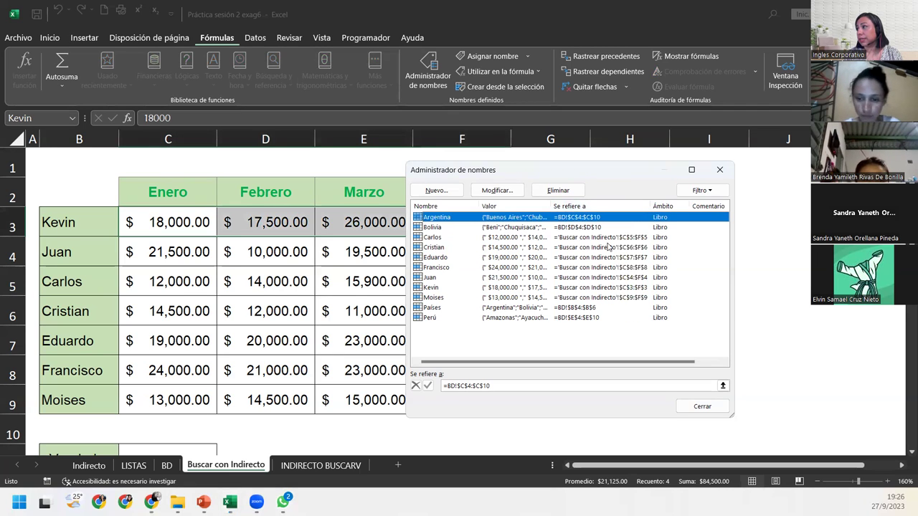
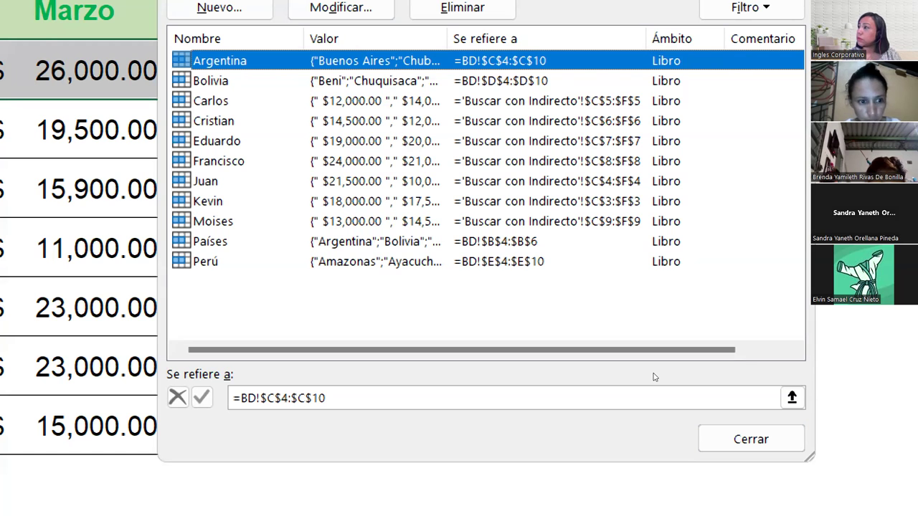
Close the Name Manager and select the sales values C3:F9 on Buscar con Indirecto.
click(721, 436)
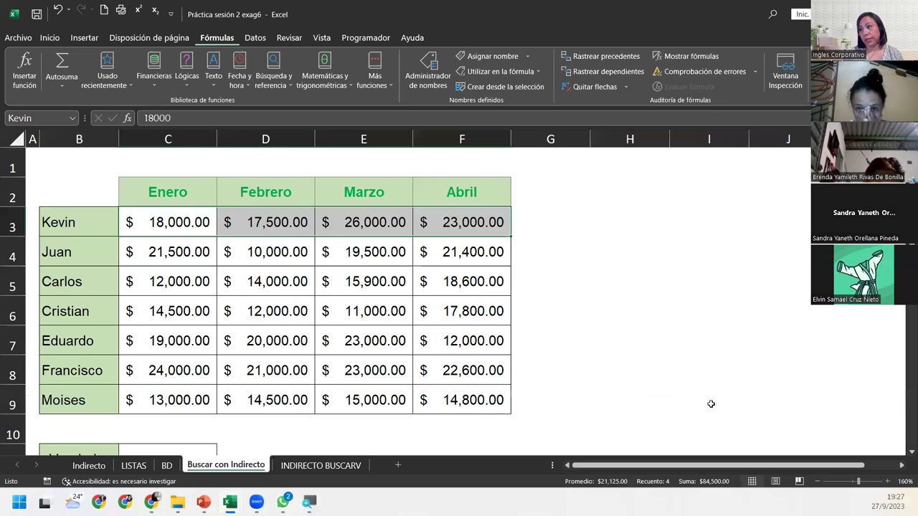
click(138, 223)
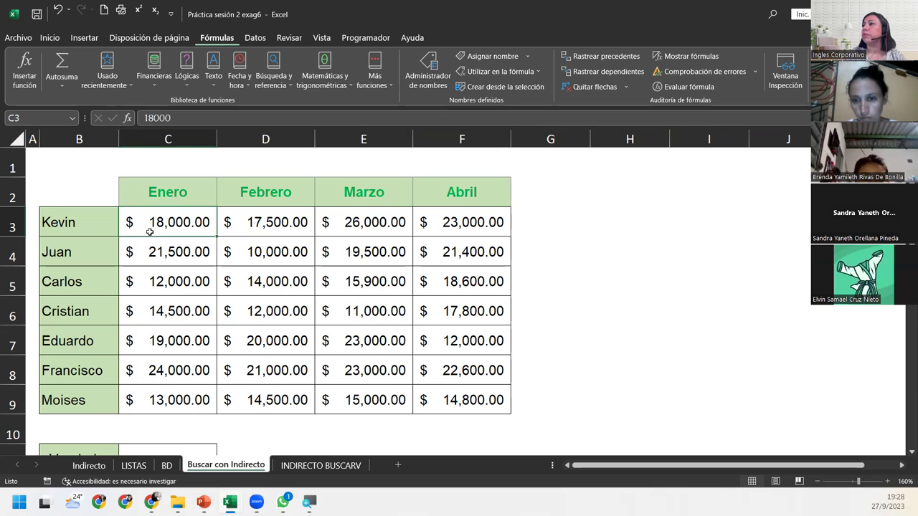
drag(149, 231, 463, 402)
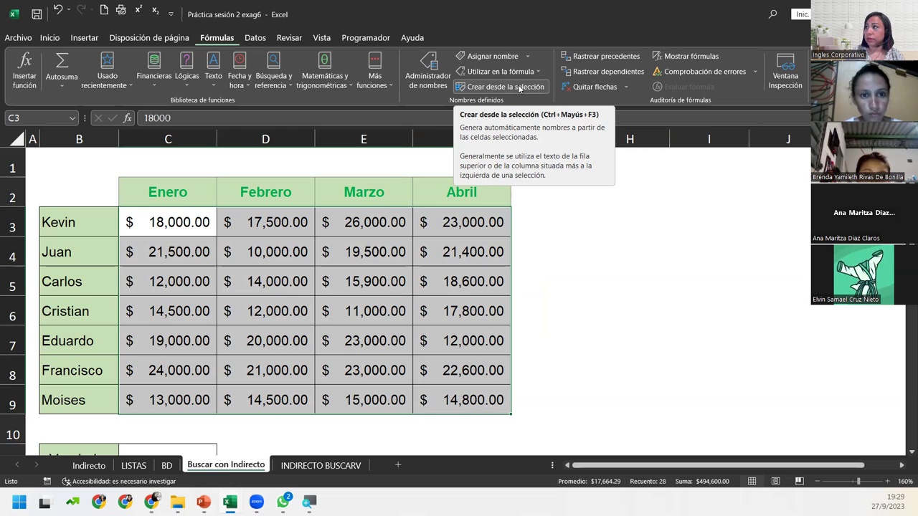
click(519, 88)
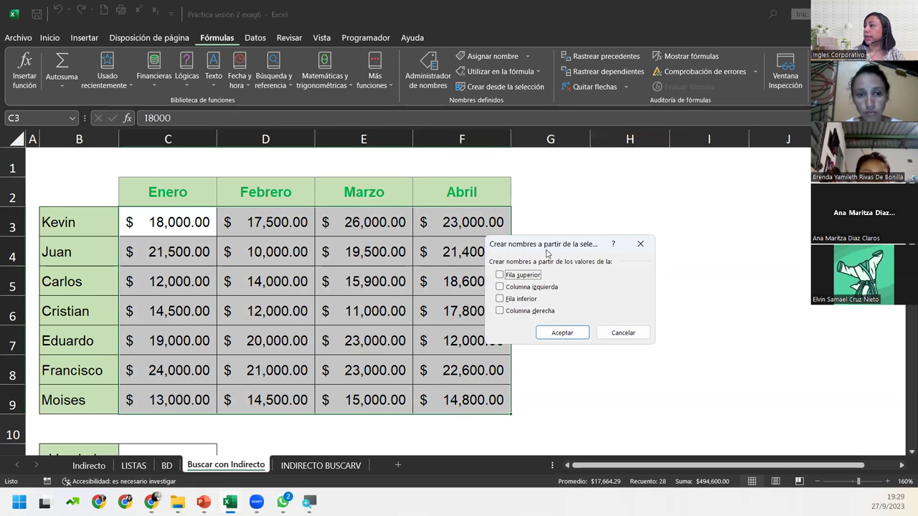
drag(545, 245, 518, 197)
click(472, 227)
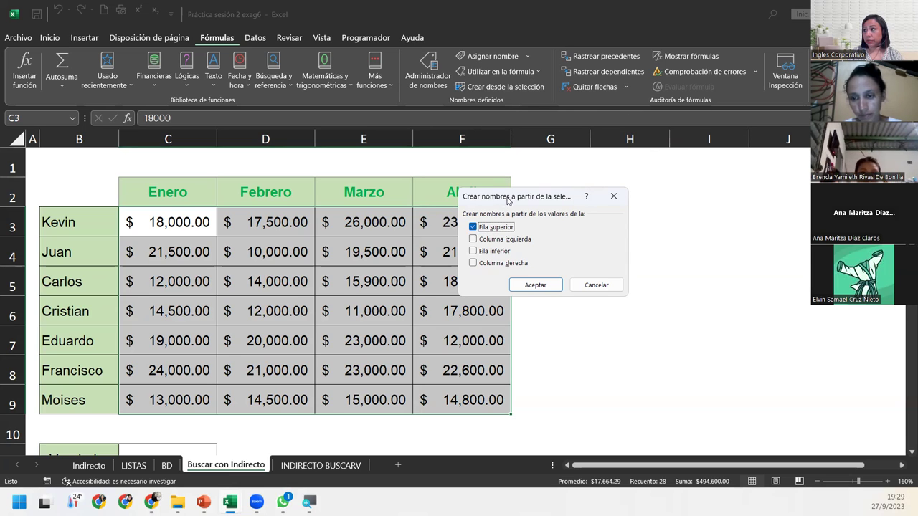
drag(507, 201, 595, 200)
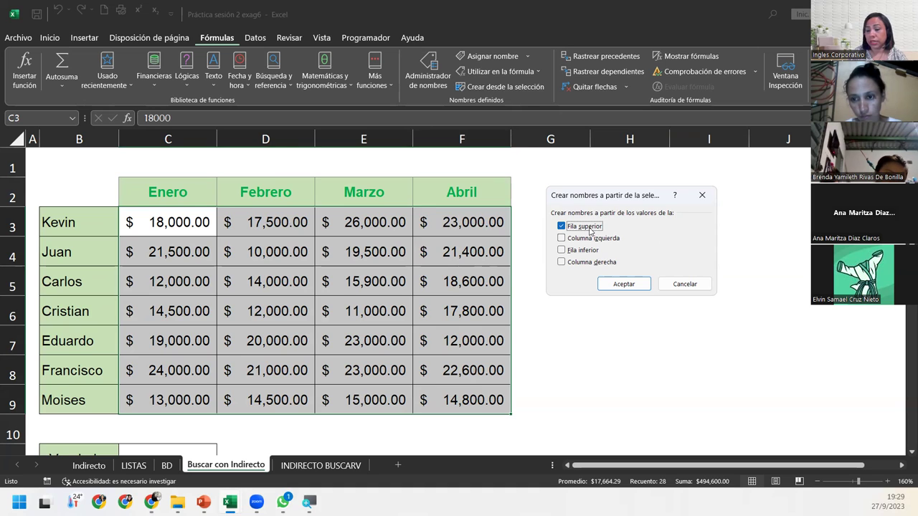
click(624, 284)
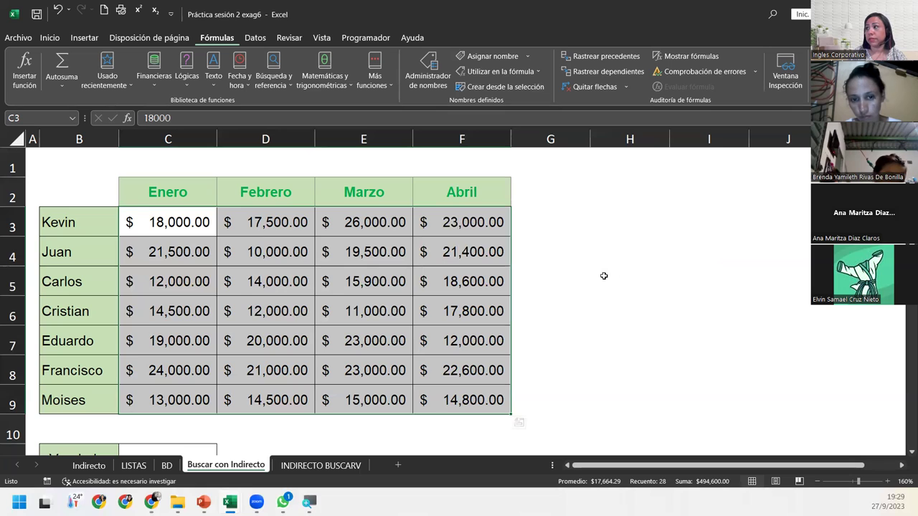
Check the January values C3:C9 and the Enero header, then review the defined-names list.
click(155, 231)
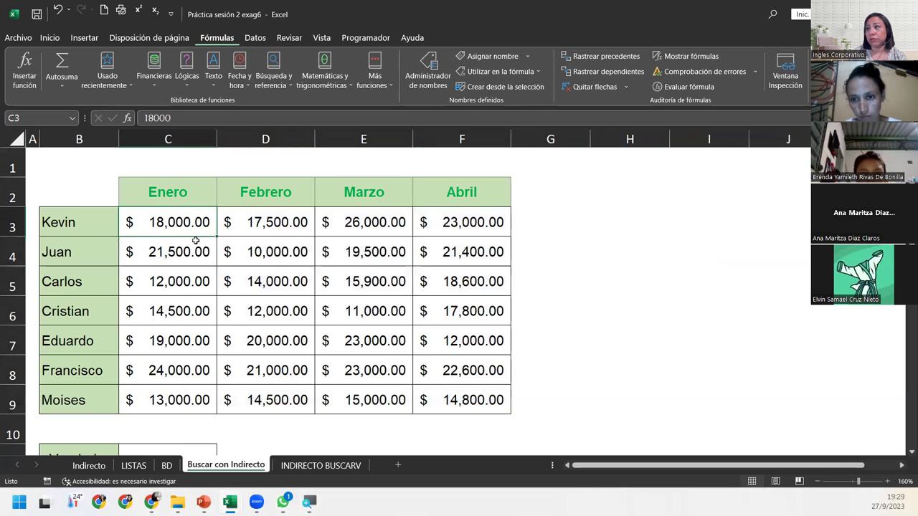
drag(173, 219, 167, 402)
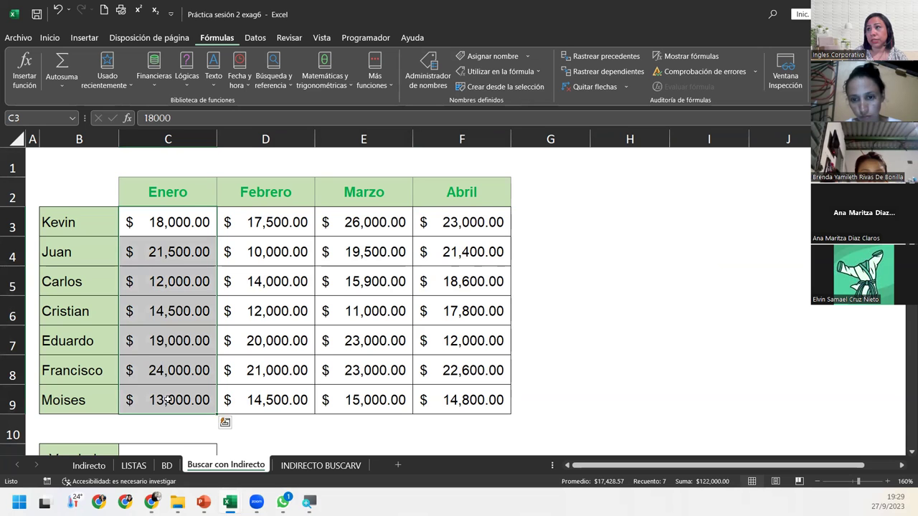
click(199, 187)
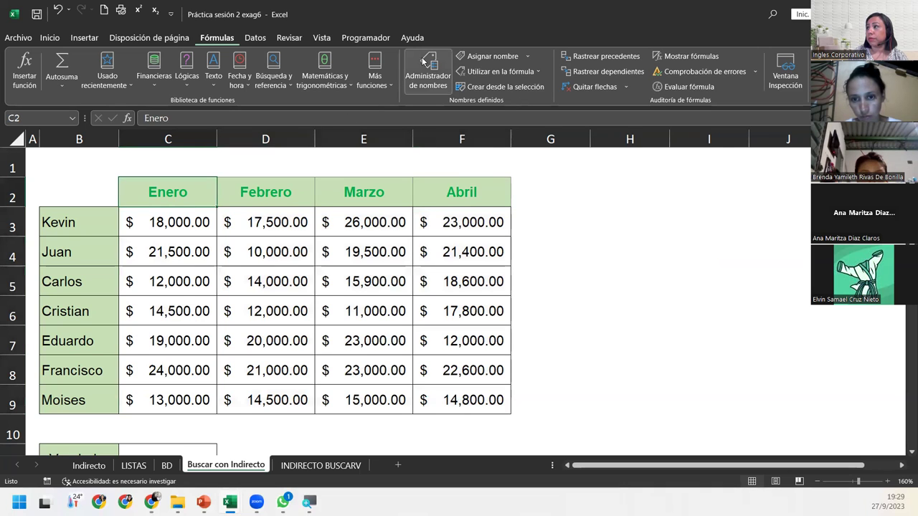
click(429, 72)
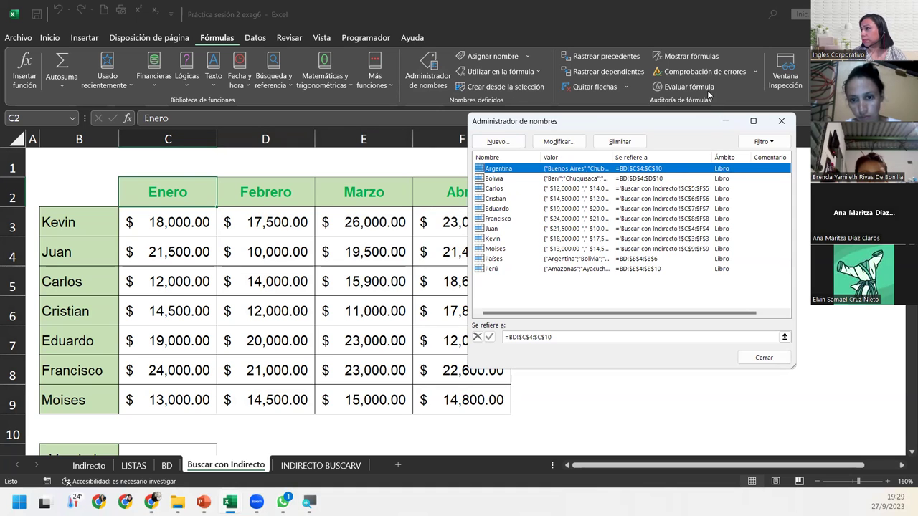
click(781, 120)
Select C2:F9 and create names from the top row (Enero, Febrero, Marzo, Abril).
click(160, 216)
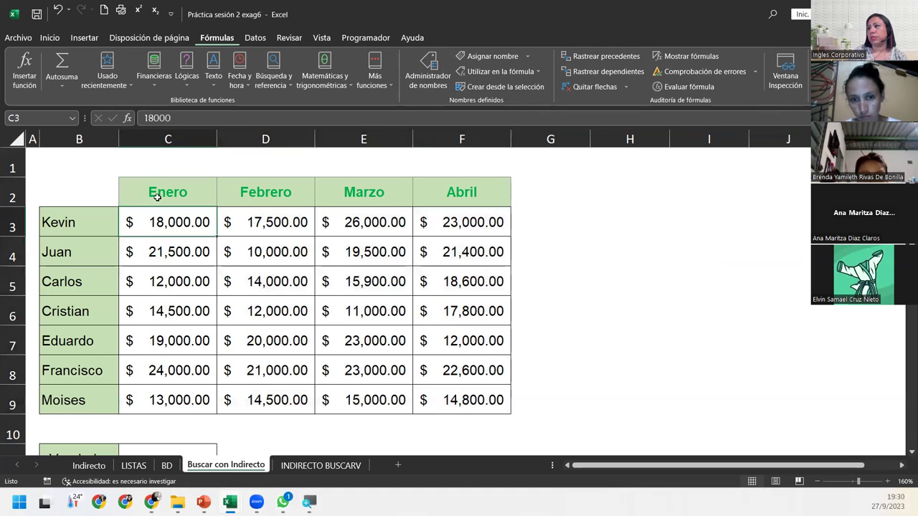
drag(269, 227, 342, 249)
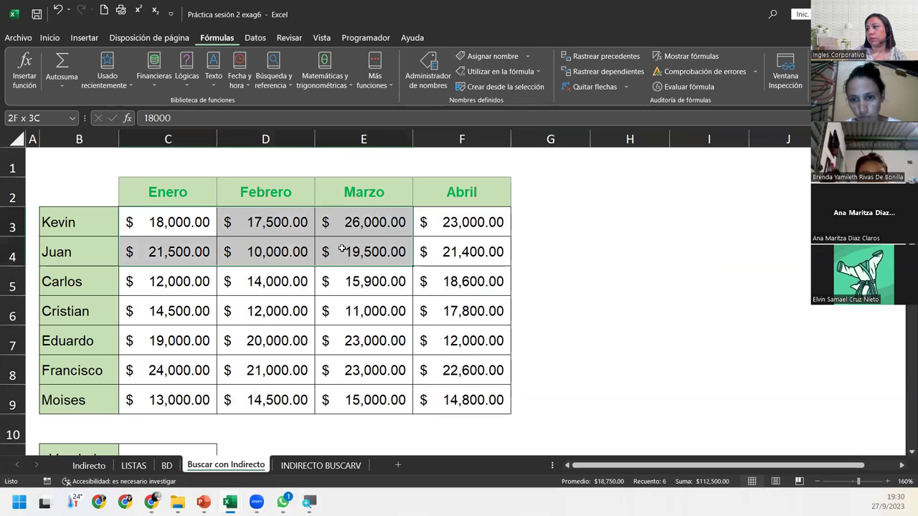
drag(165, 197, 494, 406)
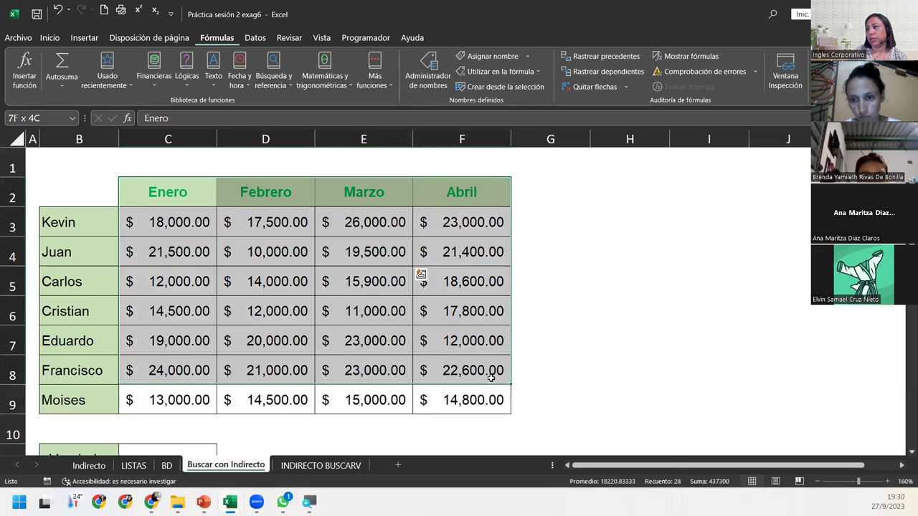
click(496, 87)
click(625, 286)
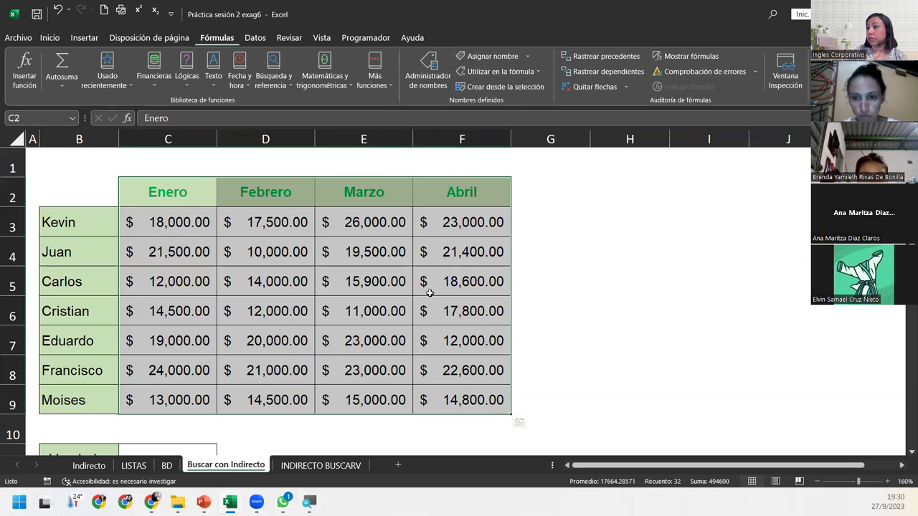
Verify the new month names in the Name Manager, then reselect the table with headers.
drag(160, 228, 173, 402)
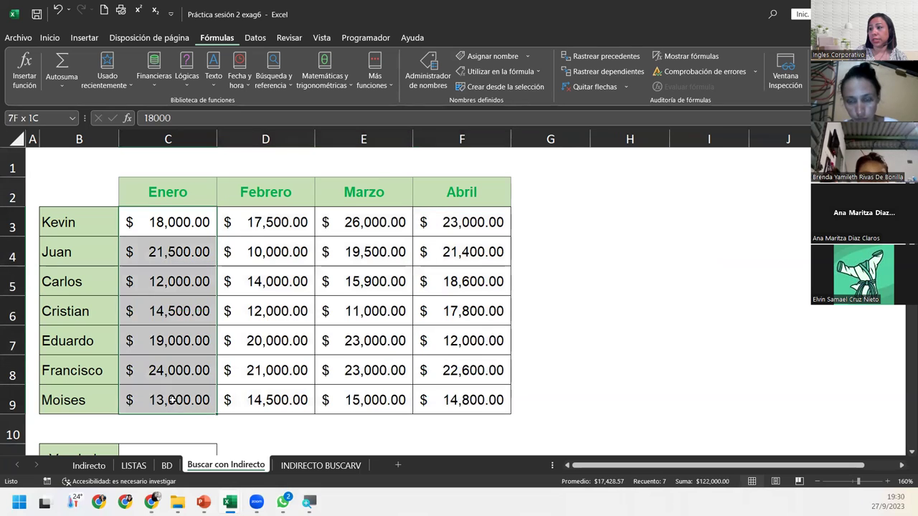
click(156, 183)
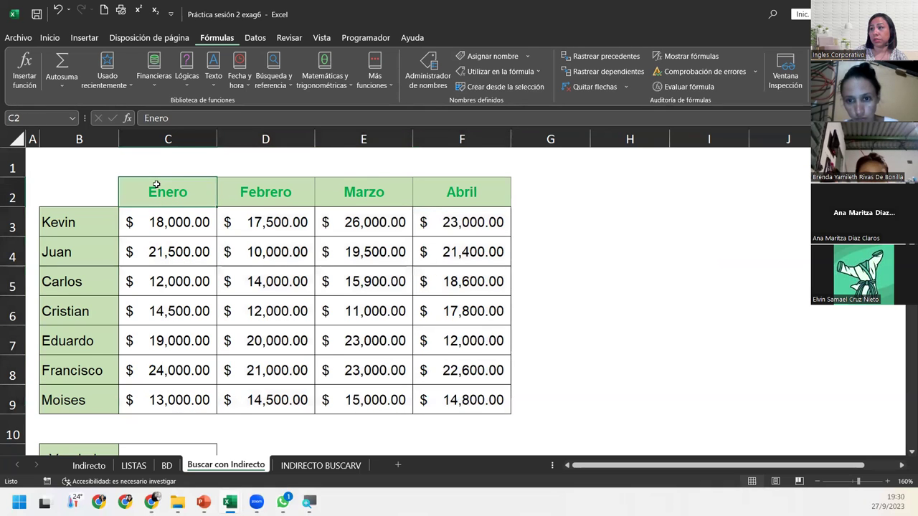
click(429, 70)
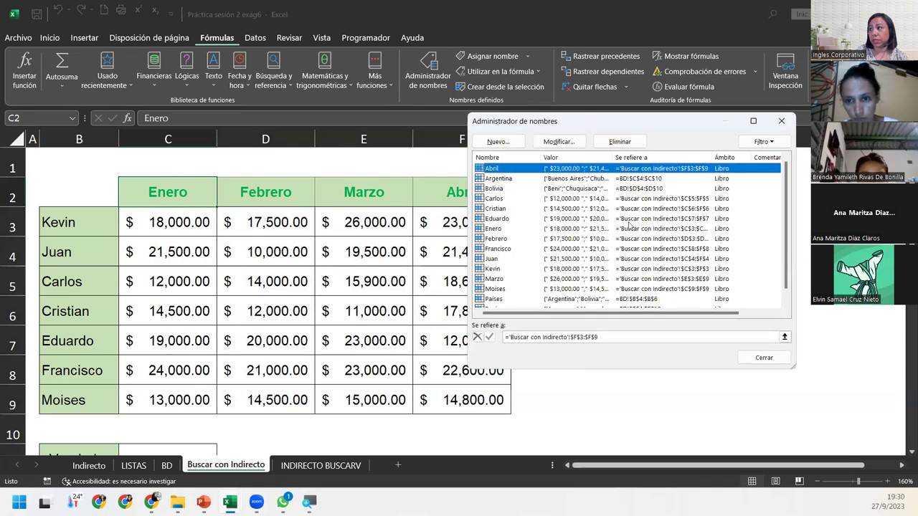
scroll(493, 293, up, 1)
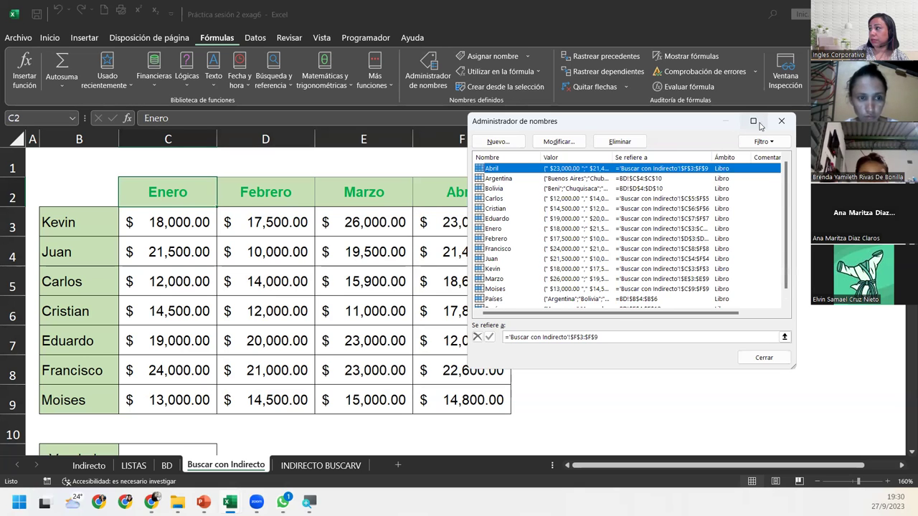
click(781, 120)
drag(164, 185, 474, 402)
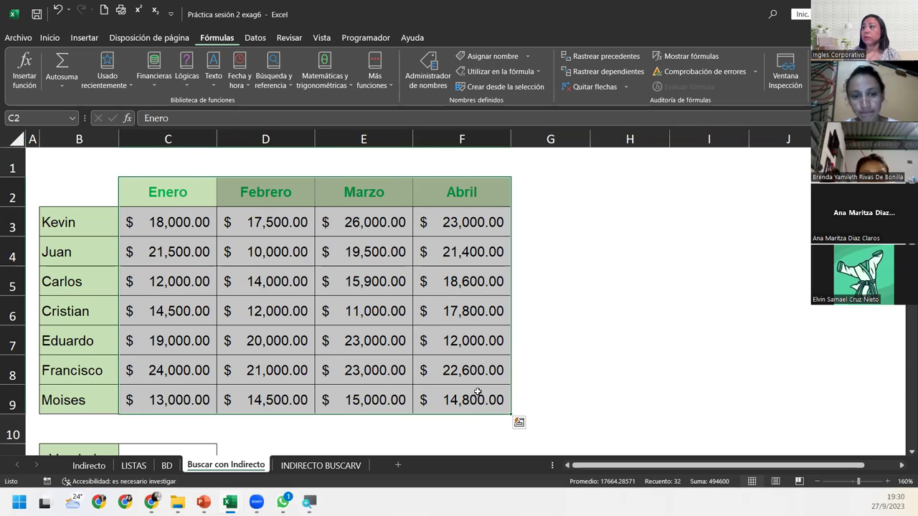
Create names from the top row again, confirming Enero on C3:C9 and Abril on F3:F9.
click(492, 87)
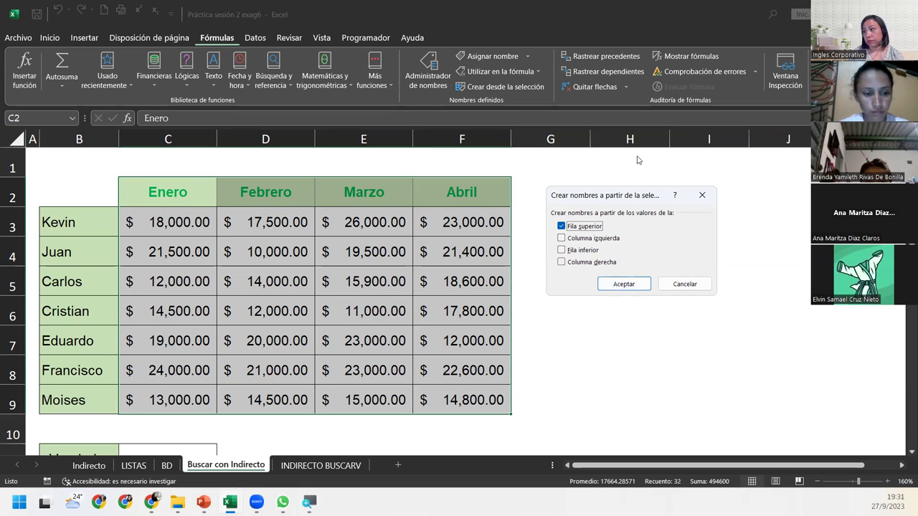
click(630, 286)
click(248, 220)
drag(193, 222, 199, 399)
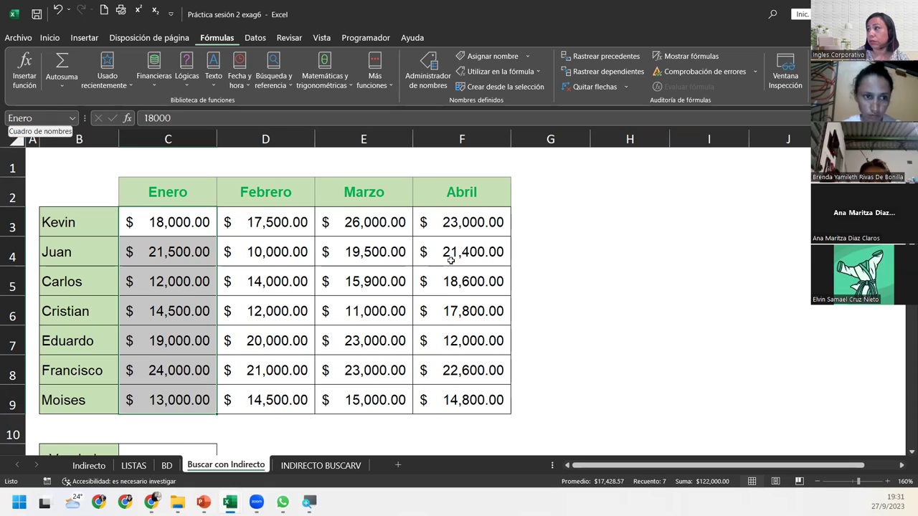
drag(468, 224, 464, 404)
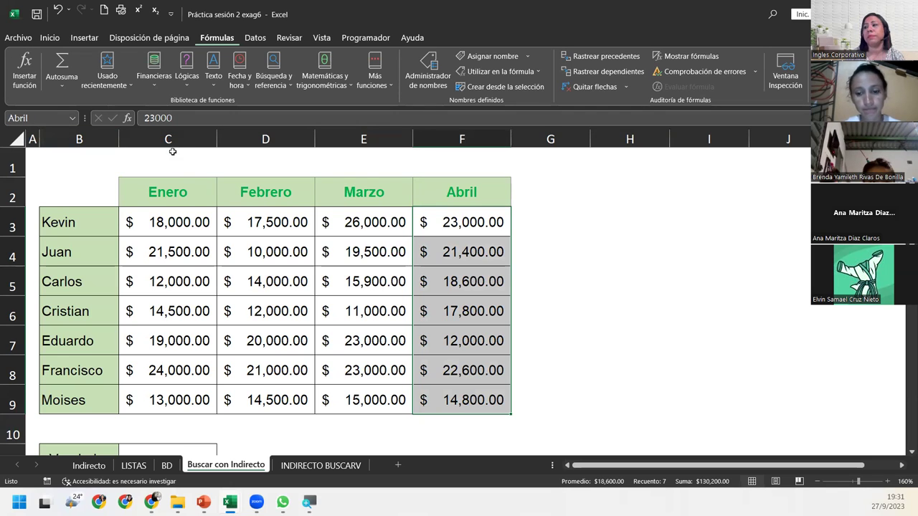
Scroll down to the Vendedor, Mes and Ventas input cells and select C11.
scroll(246, 367, down, 1)
scroll(215, 323, down, 1)
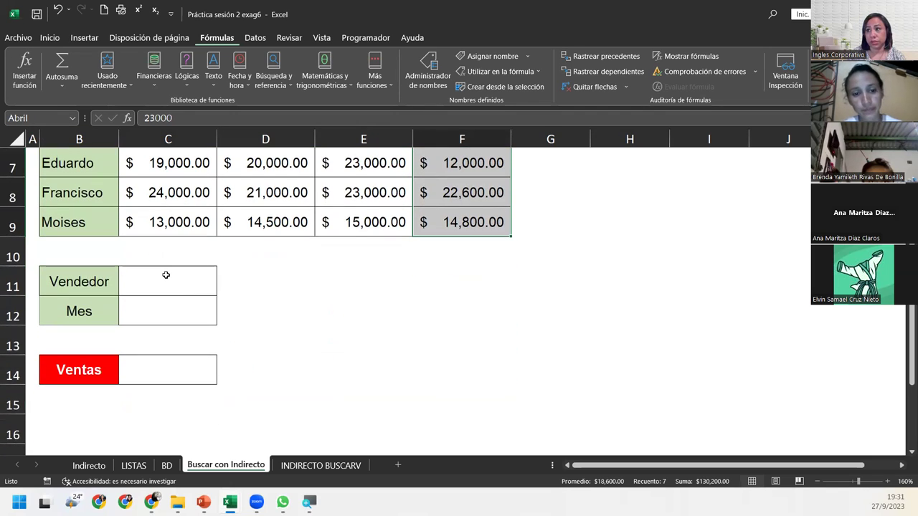
click(166, 275)
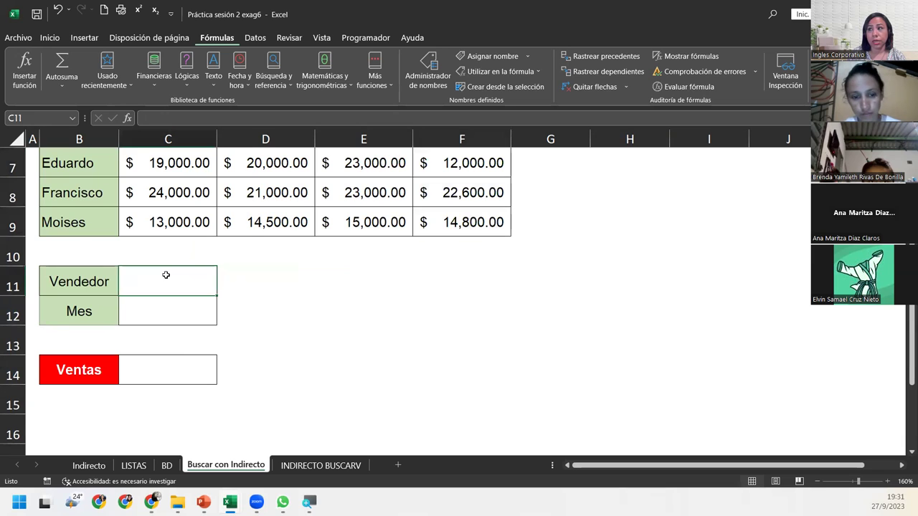
scroll(166, 275, up, 2)
Name the seller range B3:B9 'Vendedor' through the Name Box.
drag(70, 220, 72, 404)
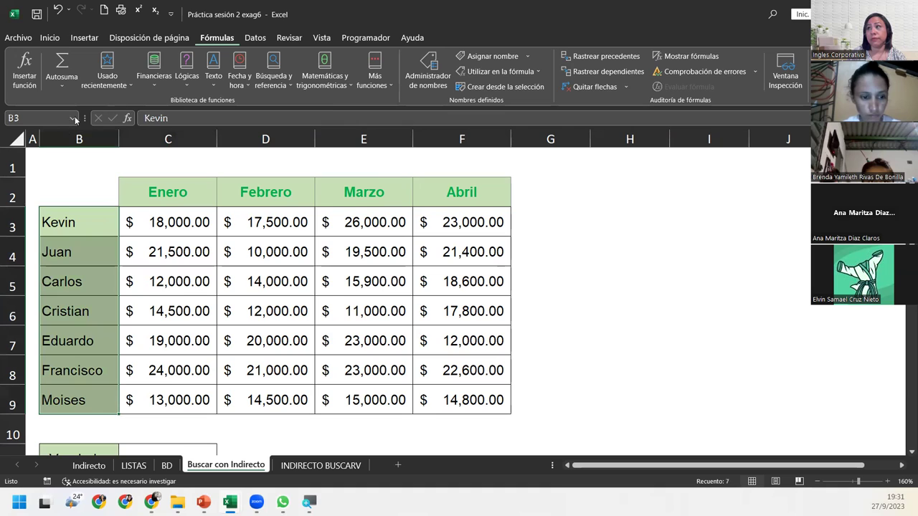
click(33, 118)
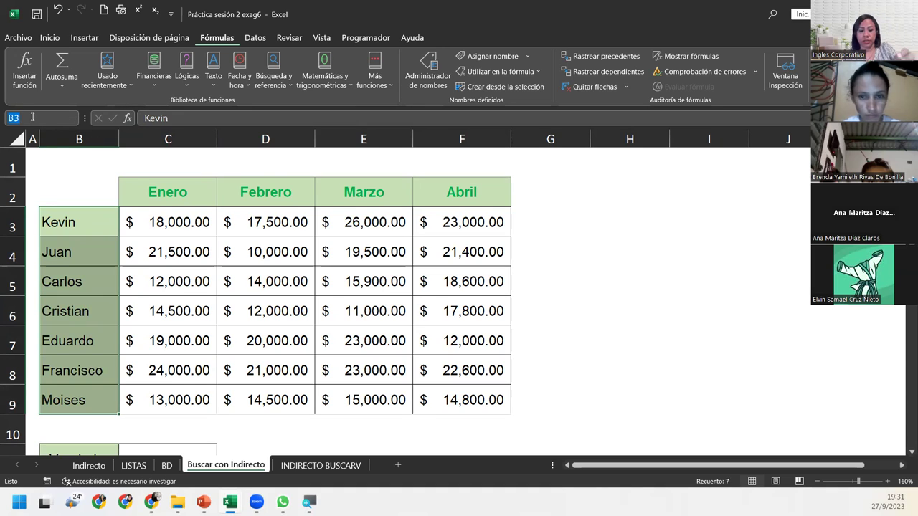
text(Vended)
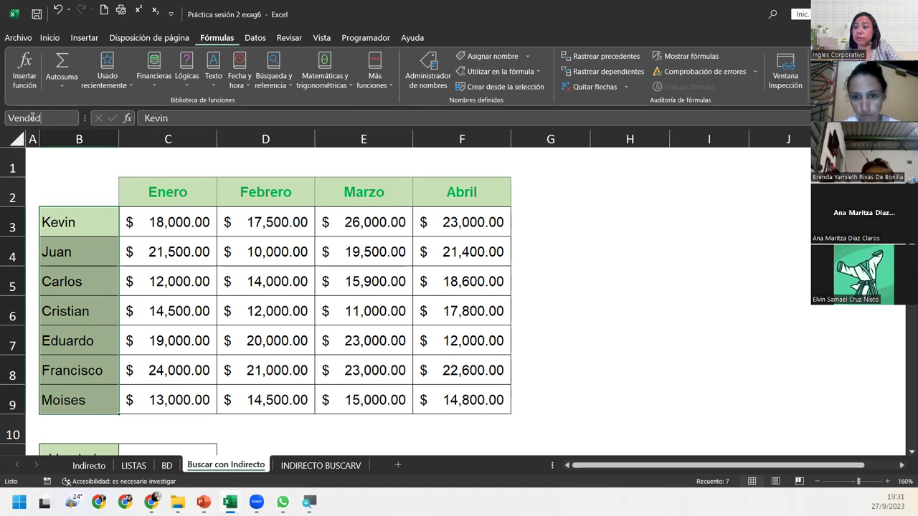
text(or)
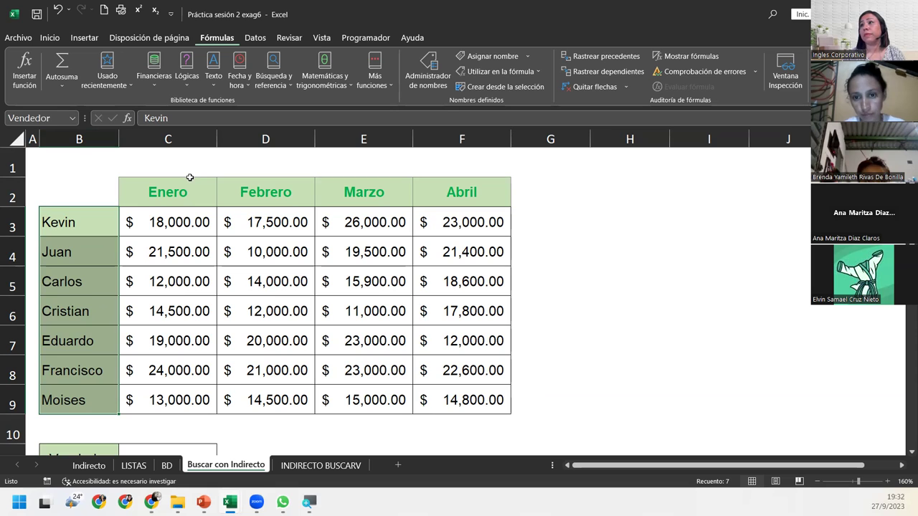
Name the month headers C2:F2 (Enero to Abril) 'Mes' through the Name Box.
scroll(127, 247, down, 2)
scroll(127, 251, up, 2)
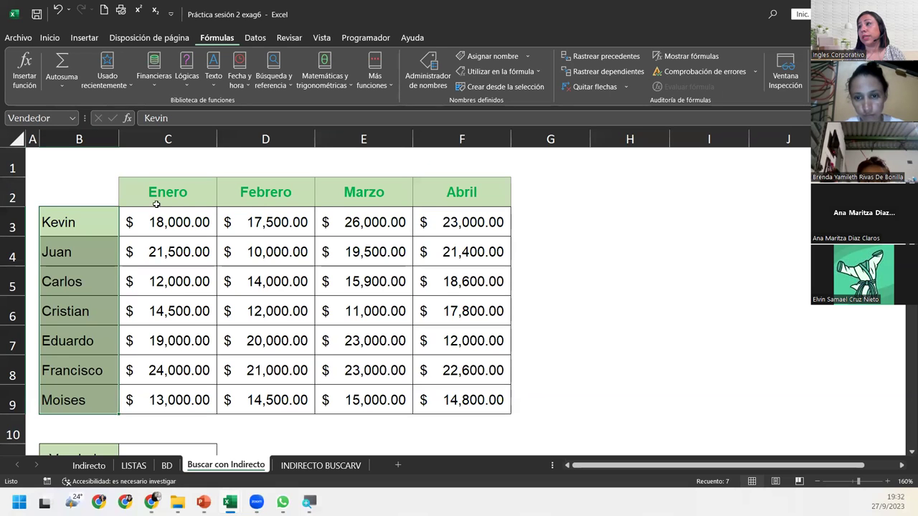
drag(150, 192, 442, 199)
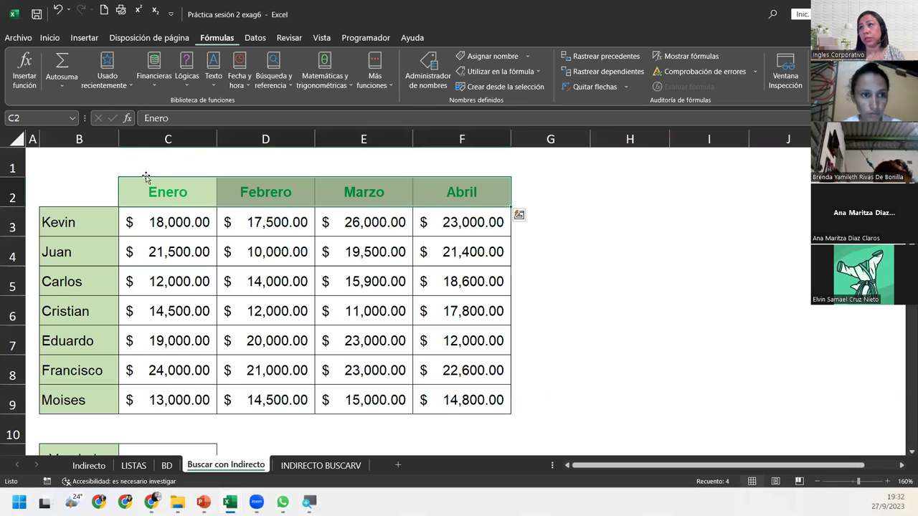
click(44, 121)
text(Mes)
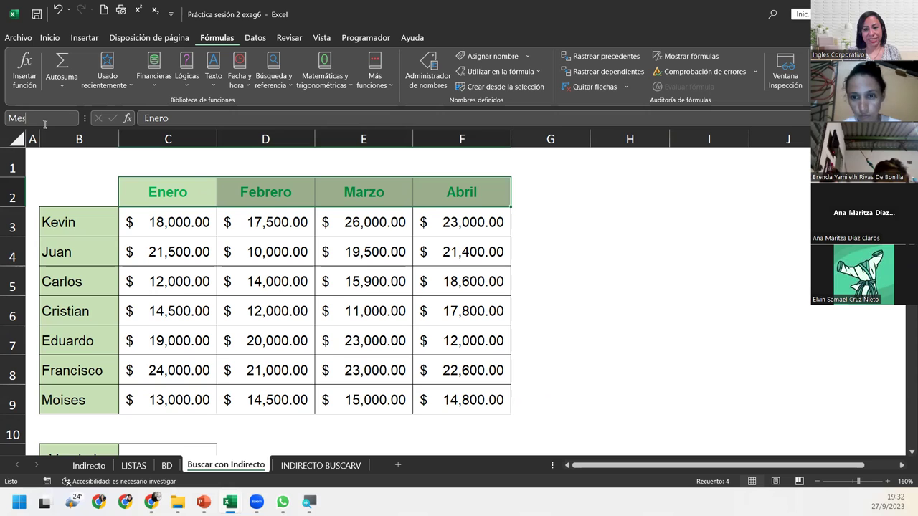
key(Return)
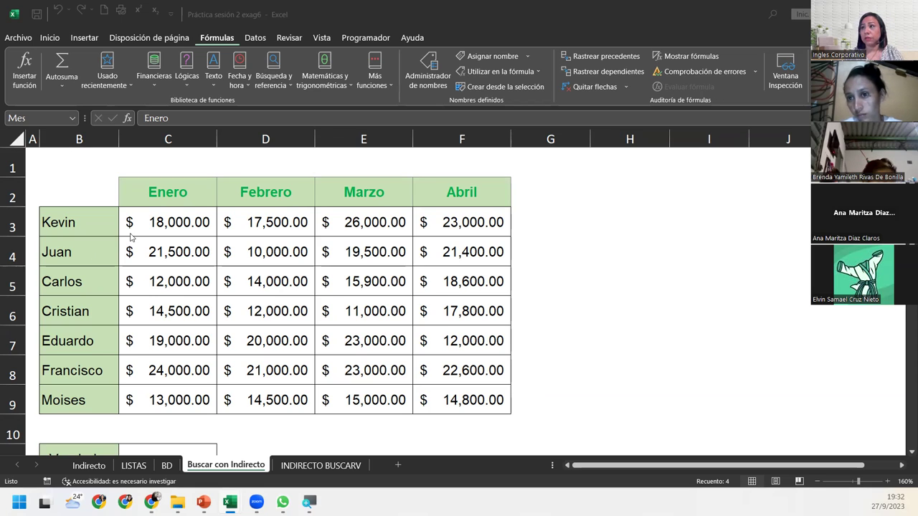
scroll(131, 238, down, 3)
scroll(131, 238, up, 1)
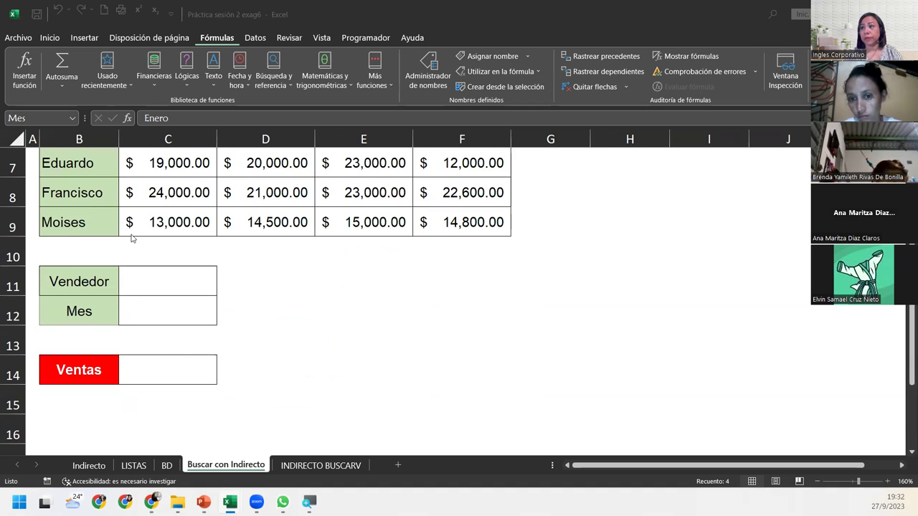
scroll(136, 238, up, 2)
scroll(142, 238, down, 2)
scroll(141, 238, up, 2)
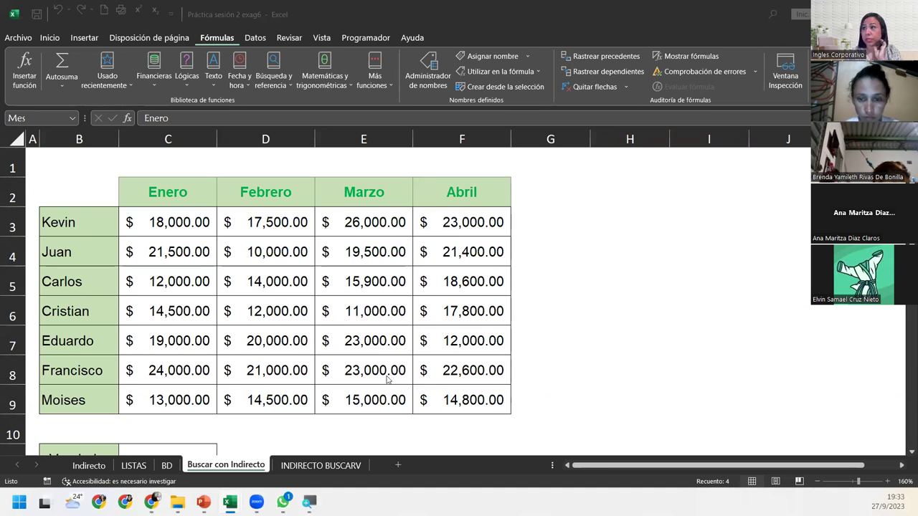
scroll(351, 392, down, 3)
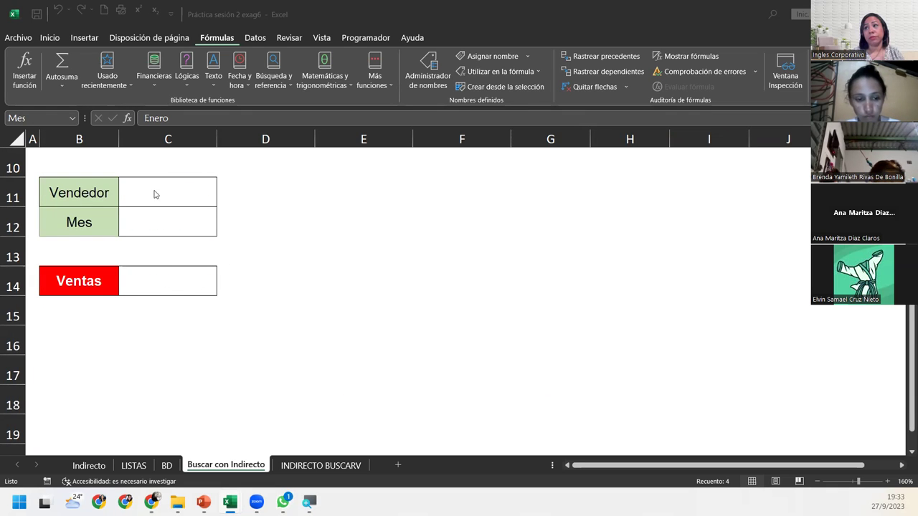
key(F2)
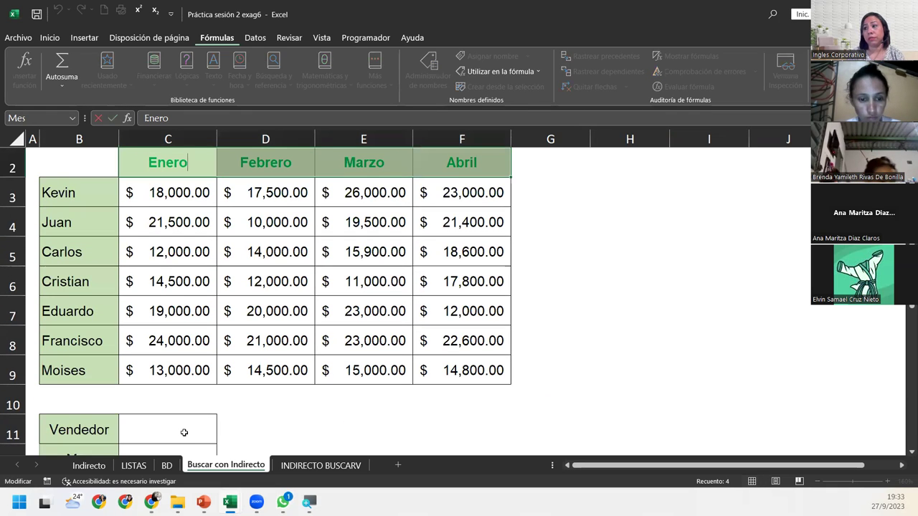
click(186, 431)
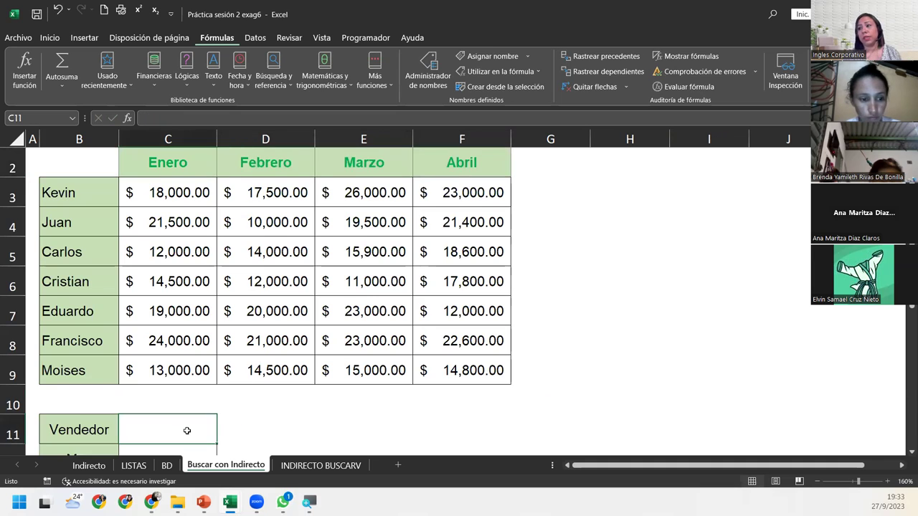
scroll(179, 416, down, 1)
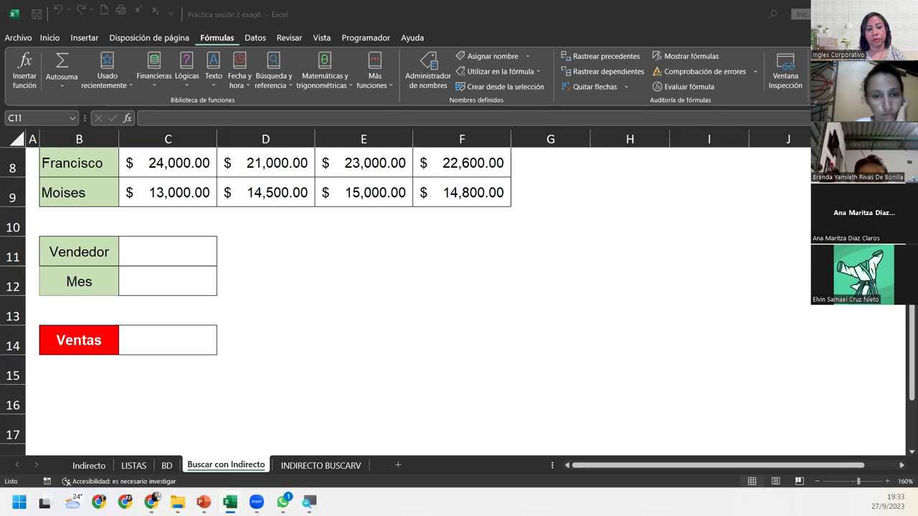
click(190, 244)
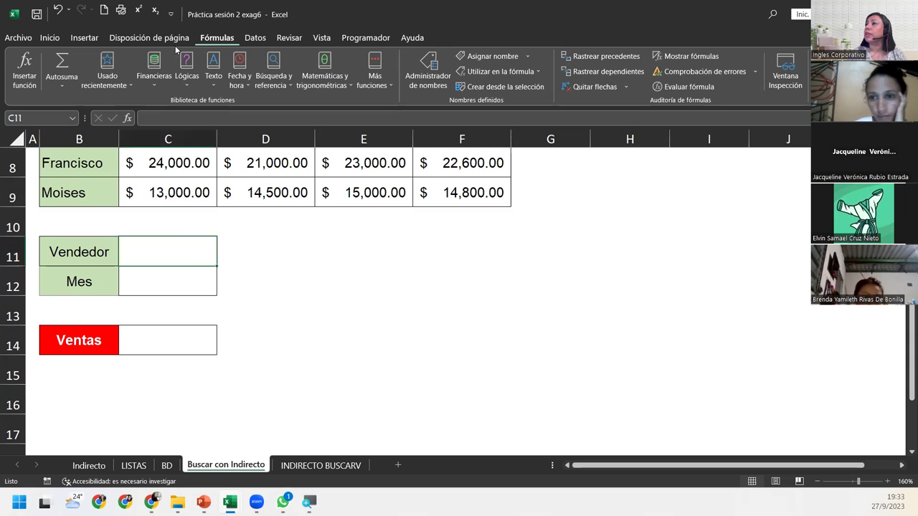
Give C11 list data validation with source =vendedor, offering Kevin through Moises.
click(251, 40)
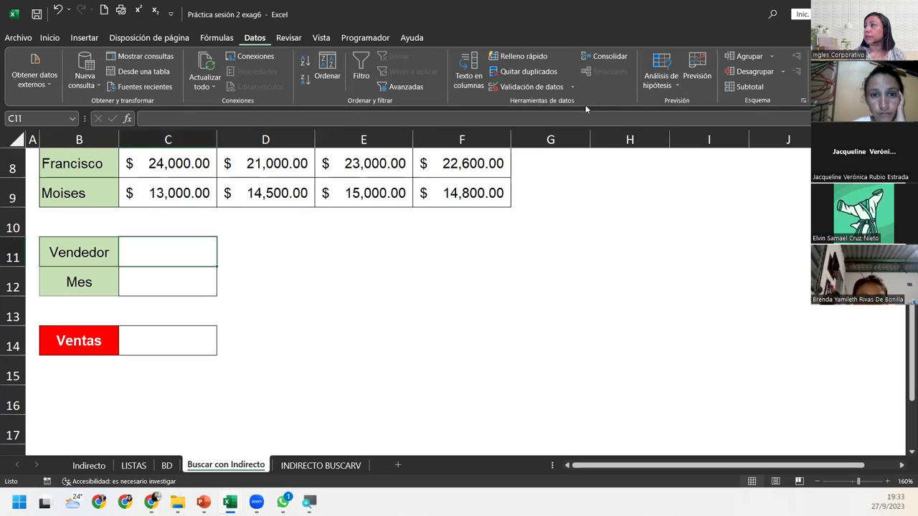
click(542, 84)
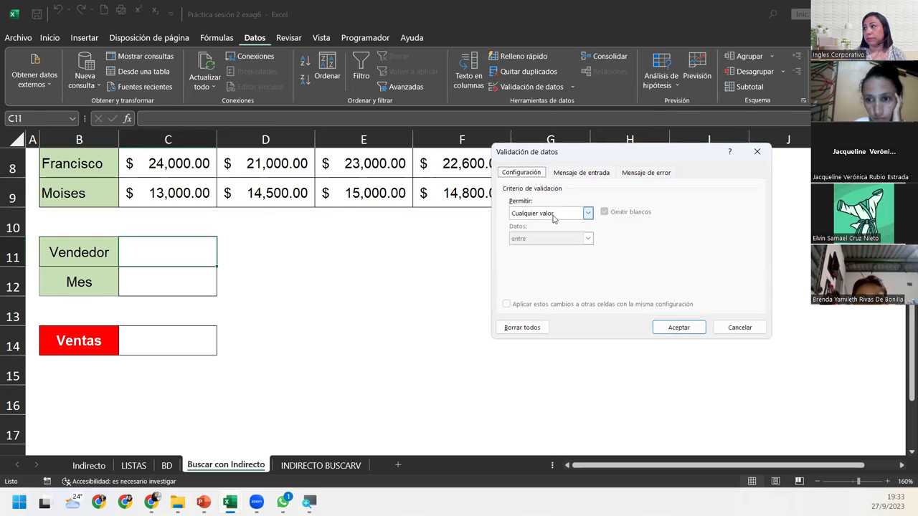
click(553, 215)
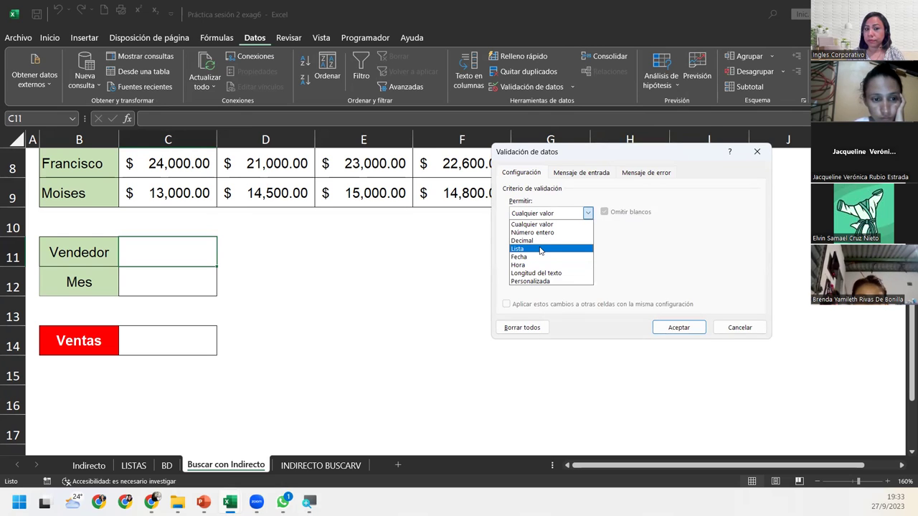
click(541, 249)
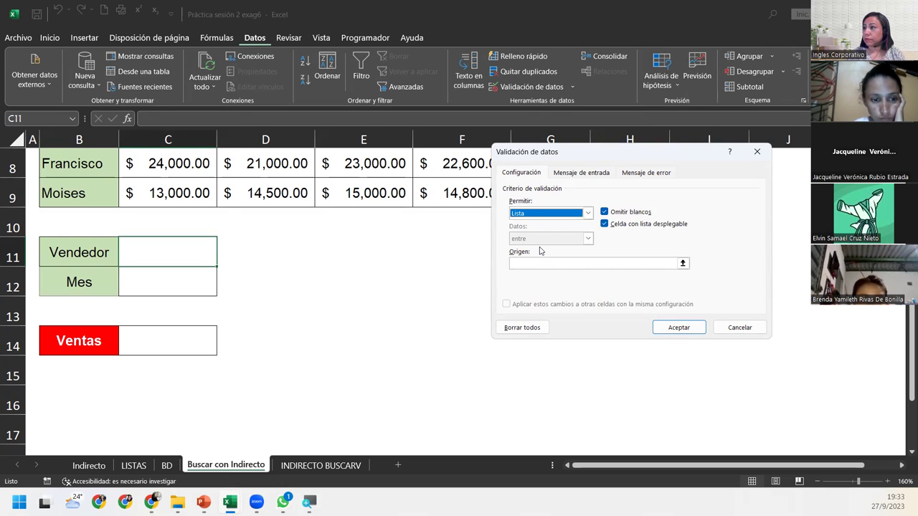
click(539, 263)
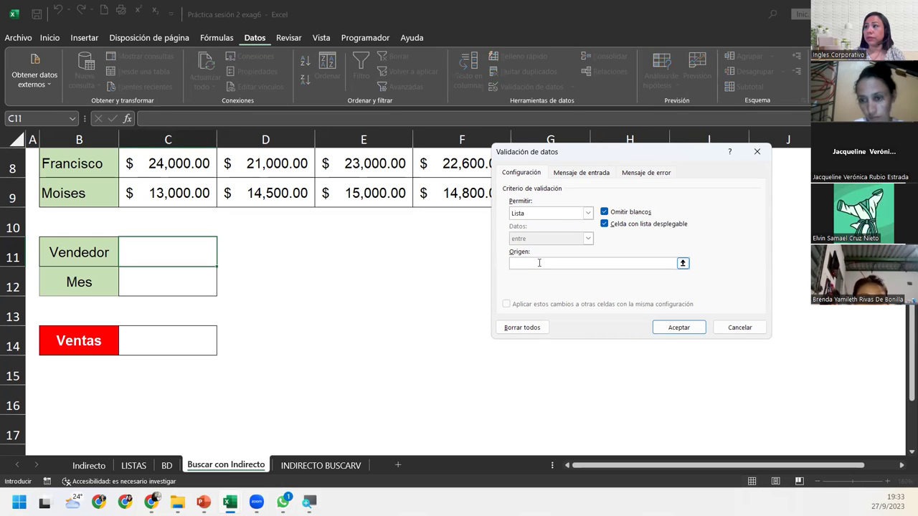
text(=vendedor)
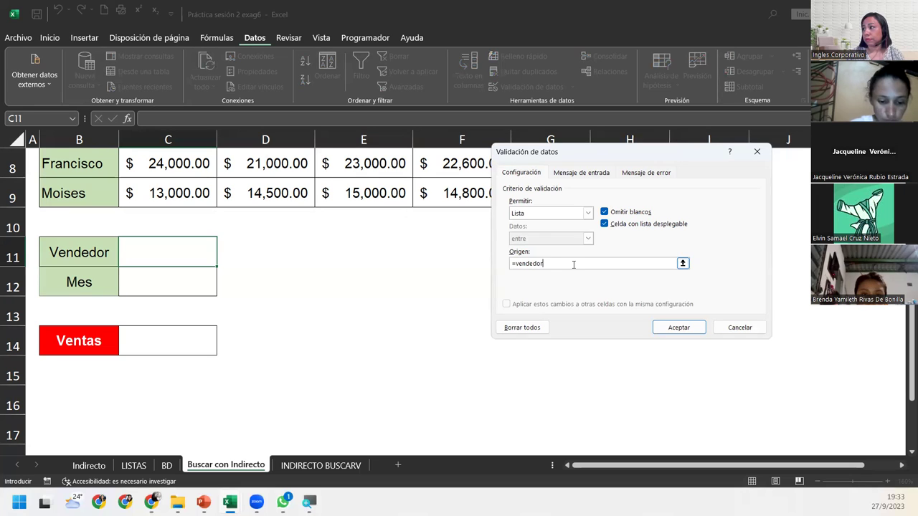
scroll(574, 265, up, 1)
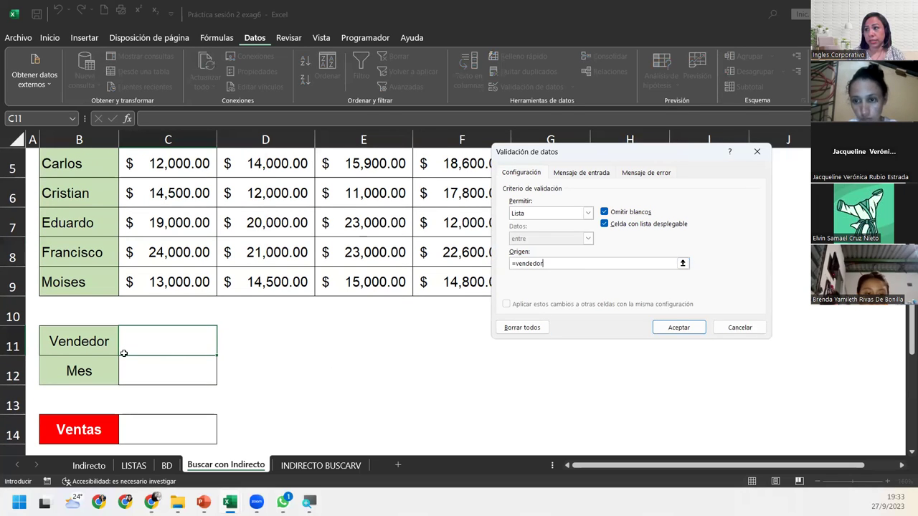
scroll(123, 315, up, 1)
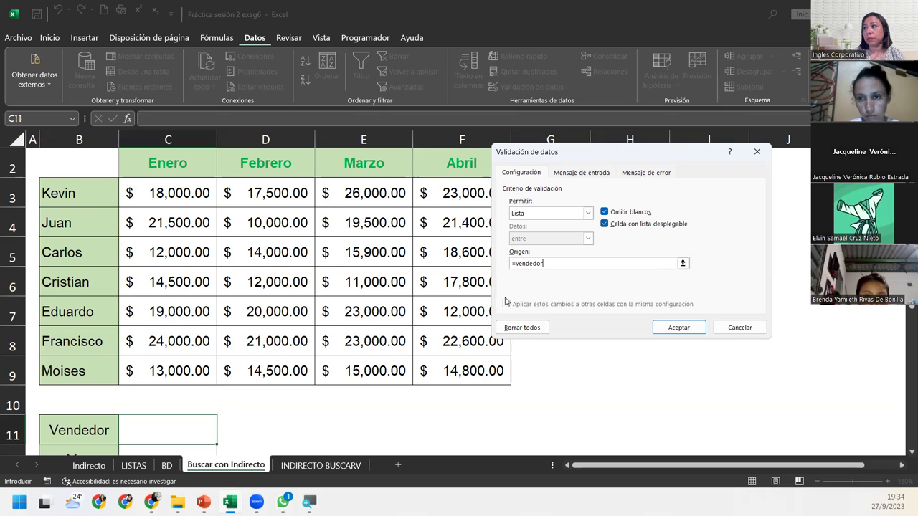
click(553, 263)
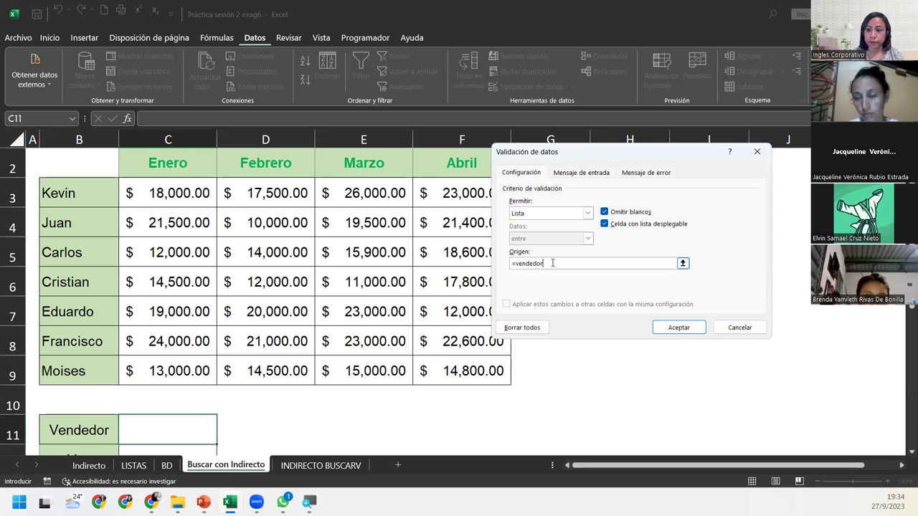
click(663, 328)
scroll(345, 398, down, 2)
scroll(342, 381, down, 1)
Pick Carlos, then Moises from C11's seller drop-down, then select C12.
click(222, 350)
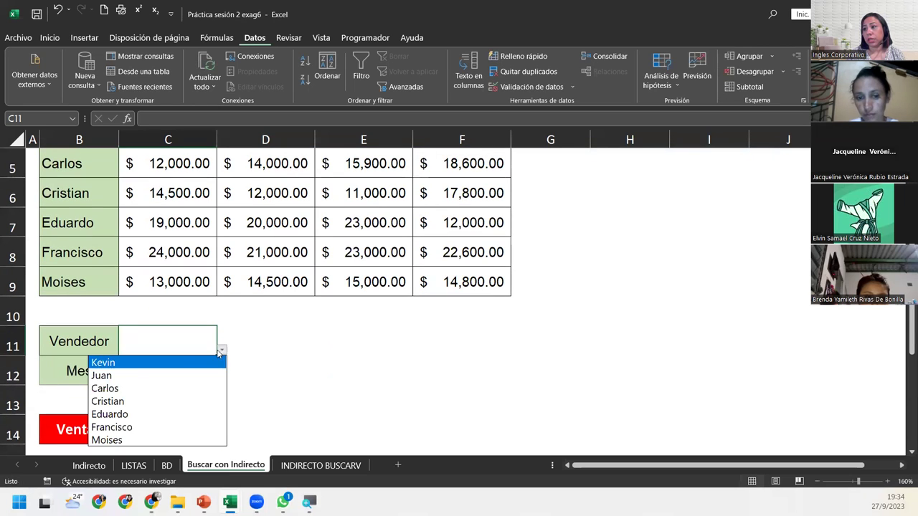
click(119, 389)
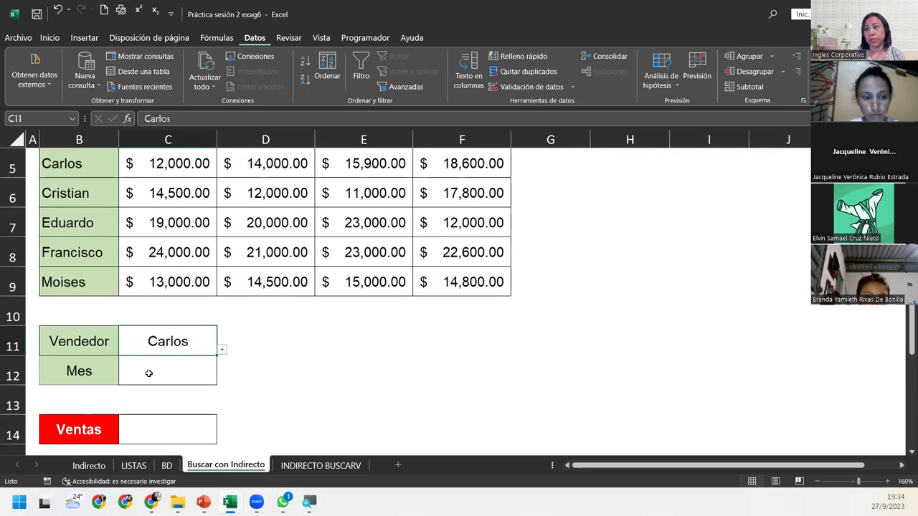
click(221, 351)
click(148, 438)
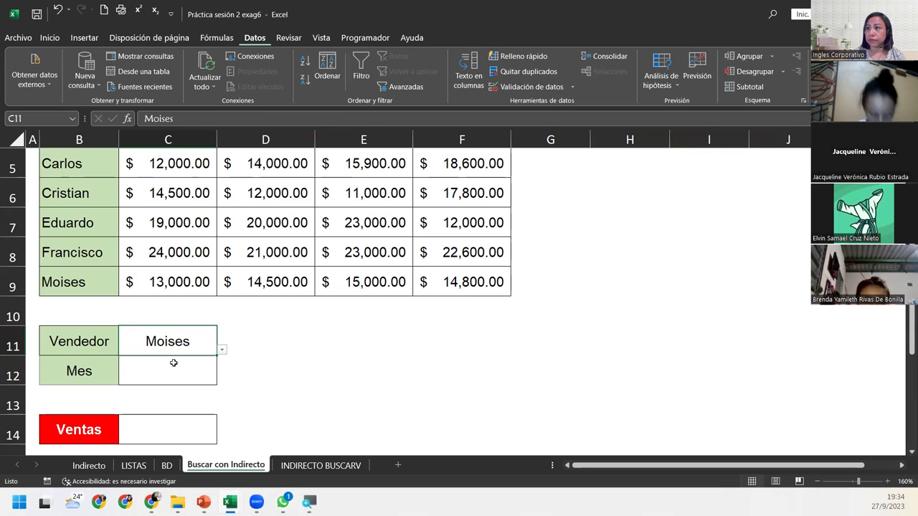
click(173, 363)
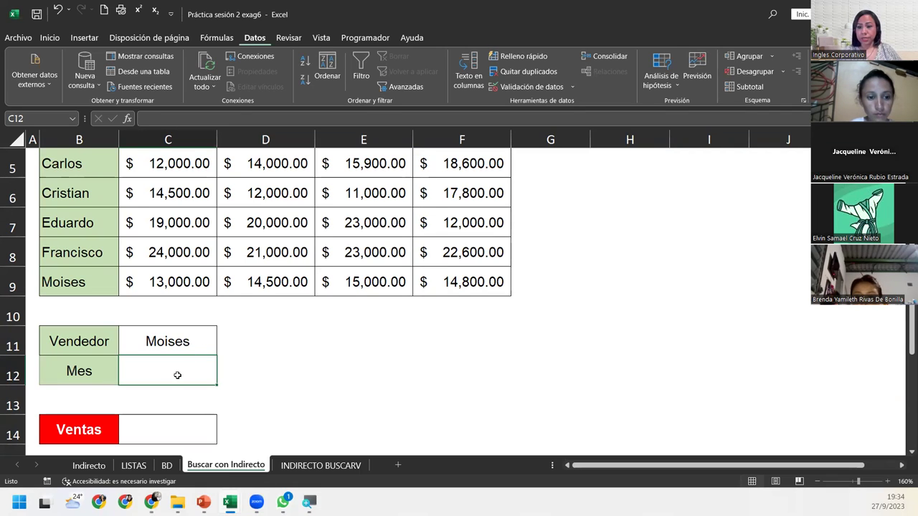
Give C12 list data validation with source =mes.
click(532, 87)
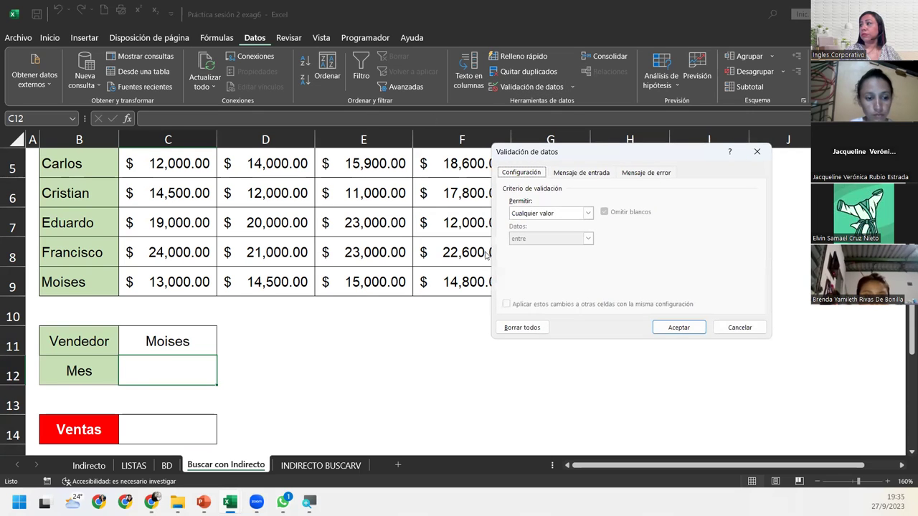
click(549, 213)
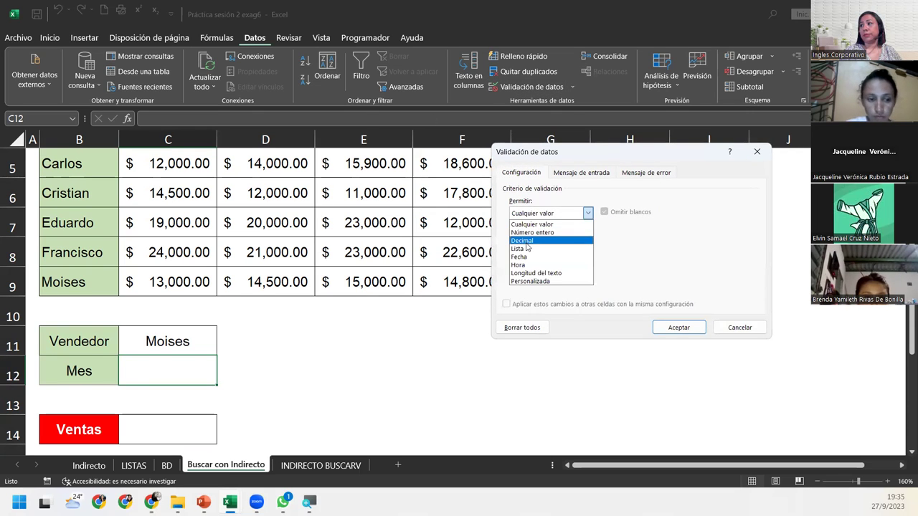
click(527, 249)
click(529, 262)
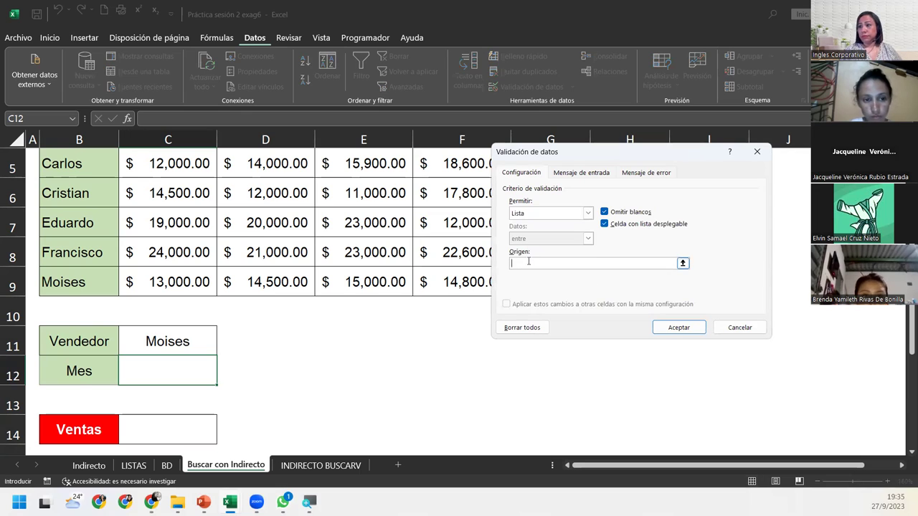
text(=mes)
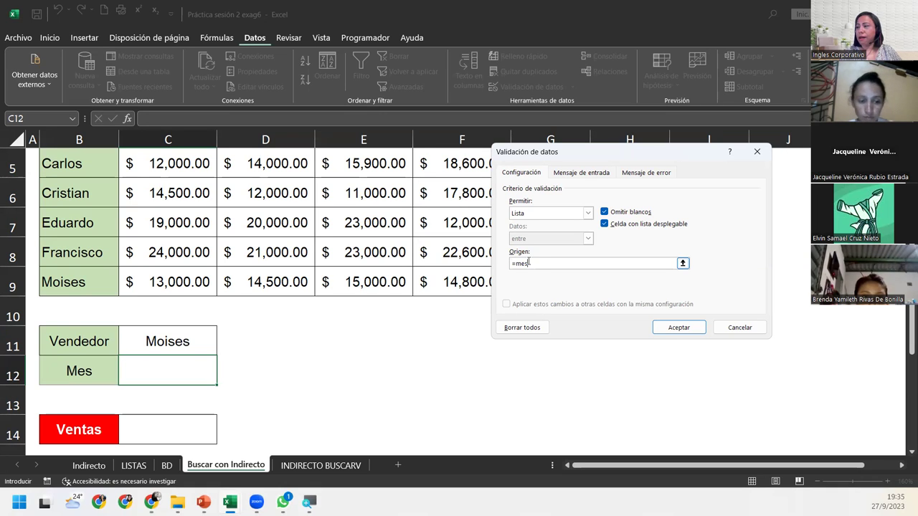
click(672, 331)
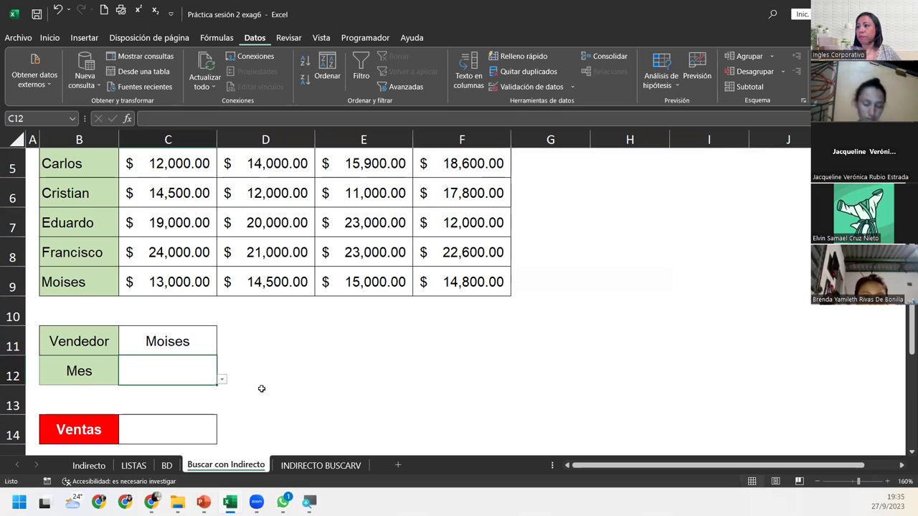
Try Marzo, Enero and Febrero in C12's month drop-down, settling on Abril.
click(222, 384)
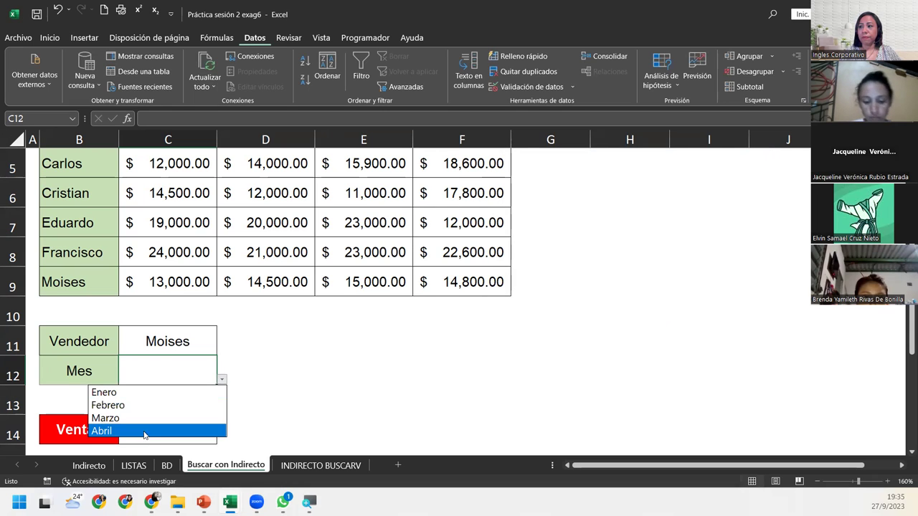
click(145, 418)
click(222, 384)
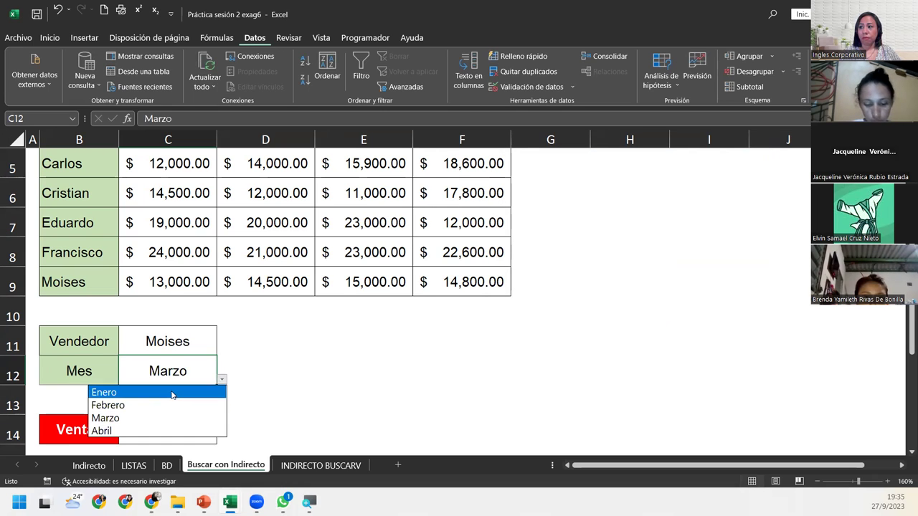
click(174, 391)
click(222, 384)
click(136, 406)
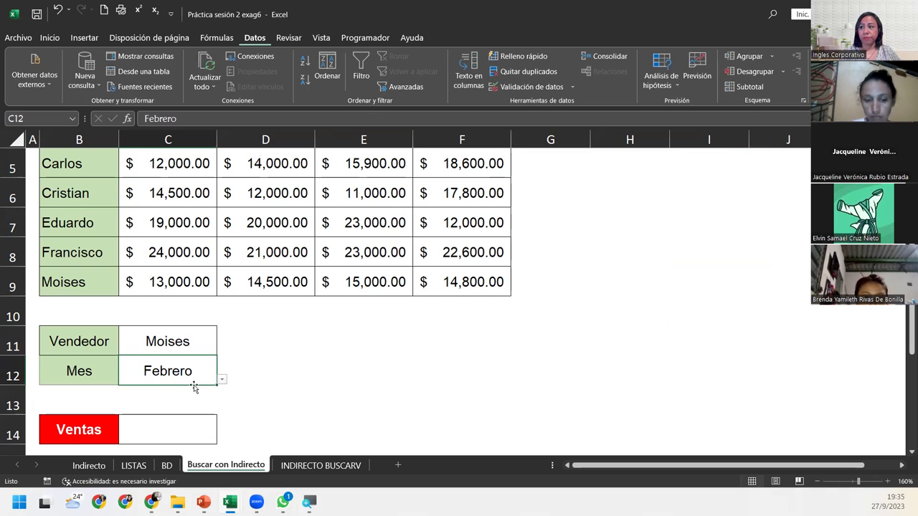
click(223, 380)
click(119, 431)
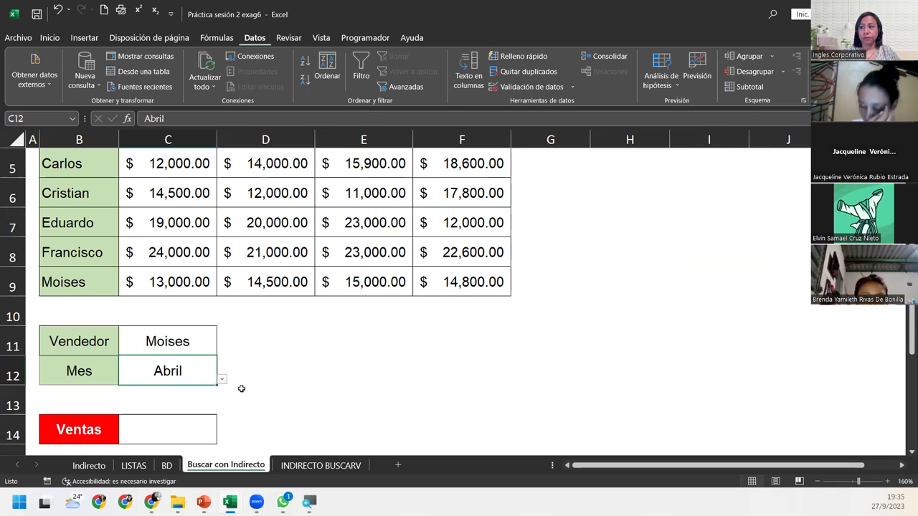
click(155, 426)
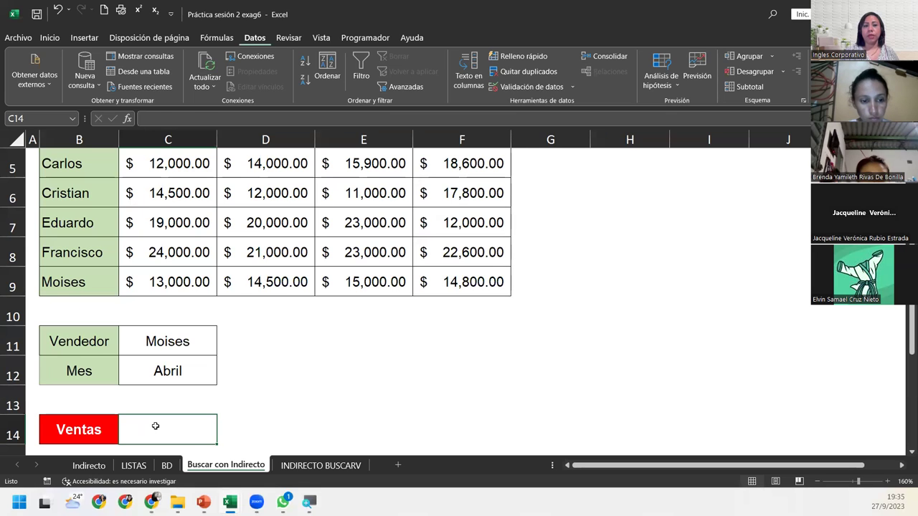
Highlight row 9 (Moises) and column F (Abril) together, then select F9 showing 14,800.00.
scroll(155, 426, down, 3)
scroll(154, 426, up, 3)
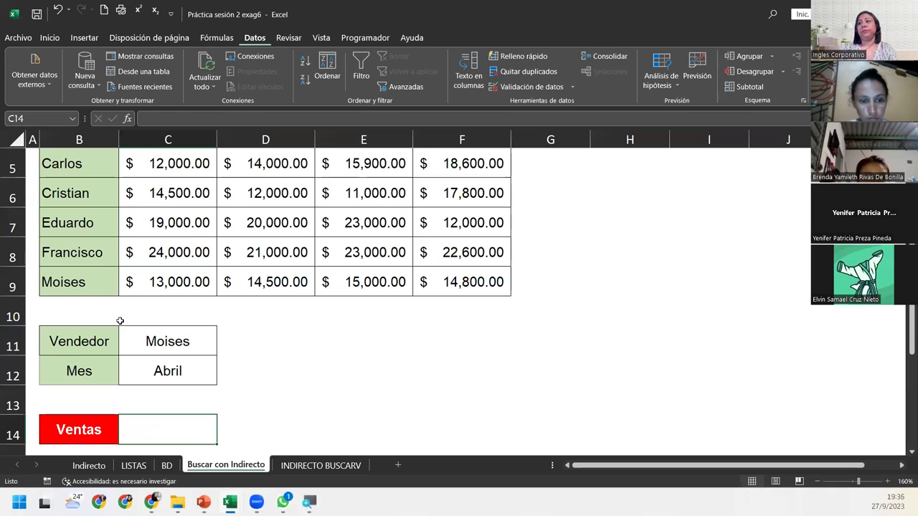
click(10, 286)
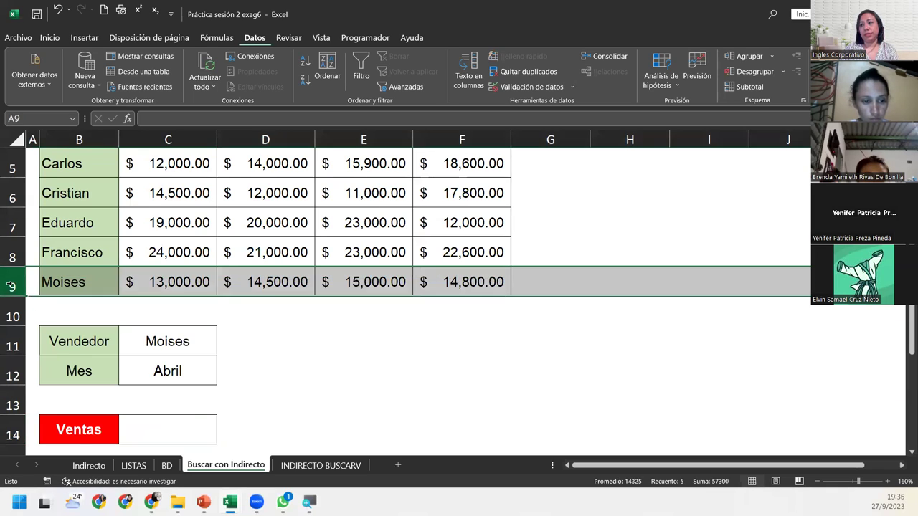
scroll(326, 260, up, 1)
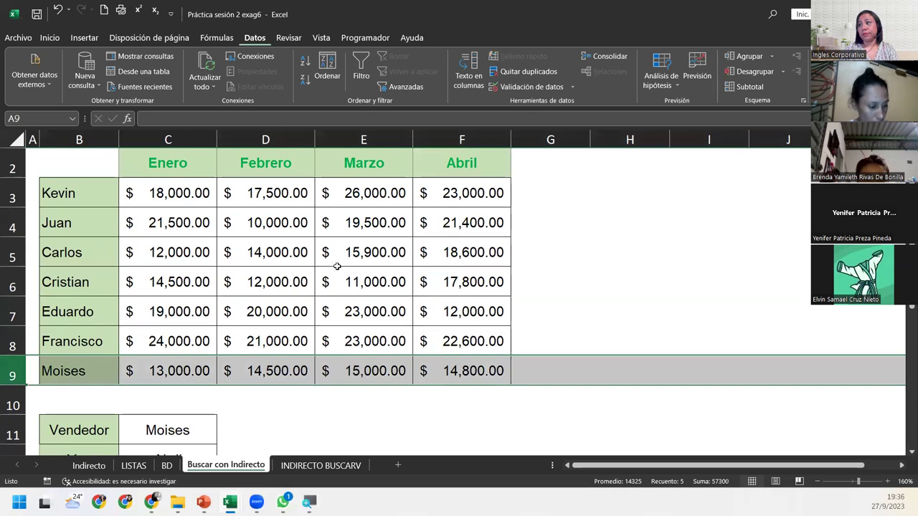
ctrl+click(441, 130)
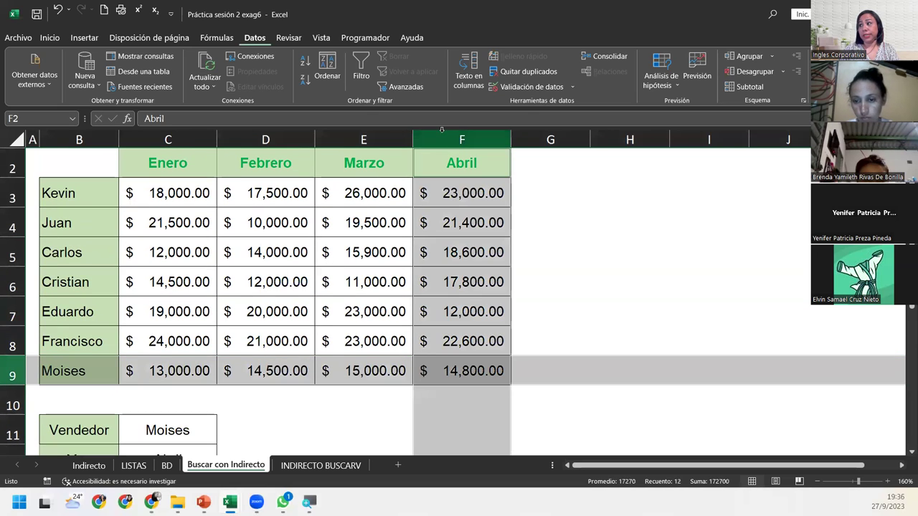
ctrl+click(464, 372)
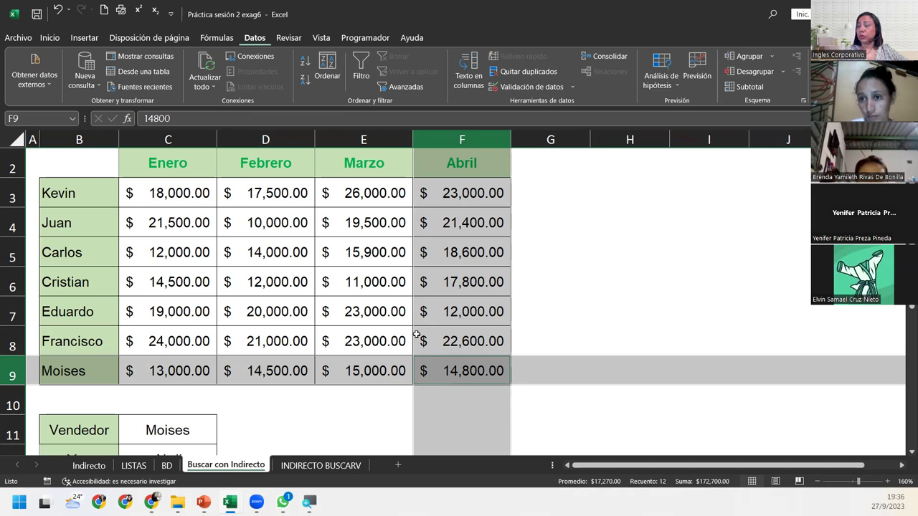
scroll(451, 381, down, 1)
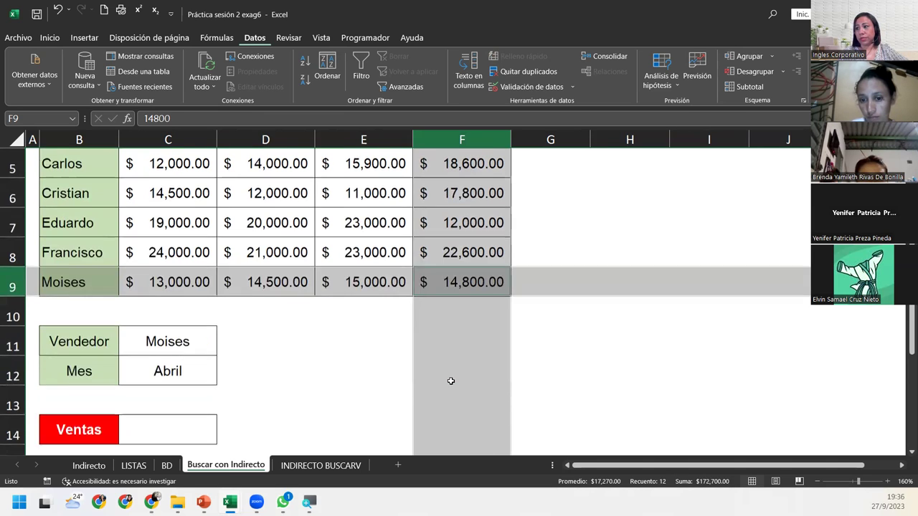
scroll(451, 381, down, 1)
click(198, 347)
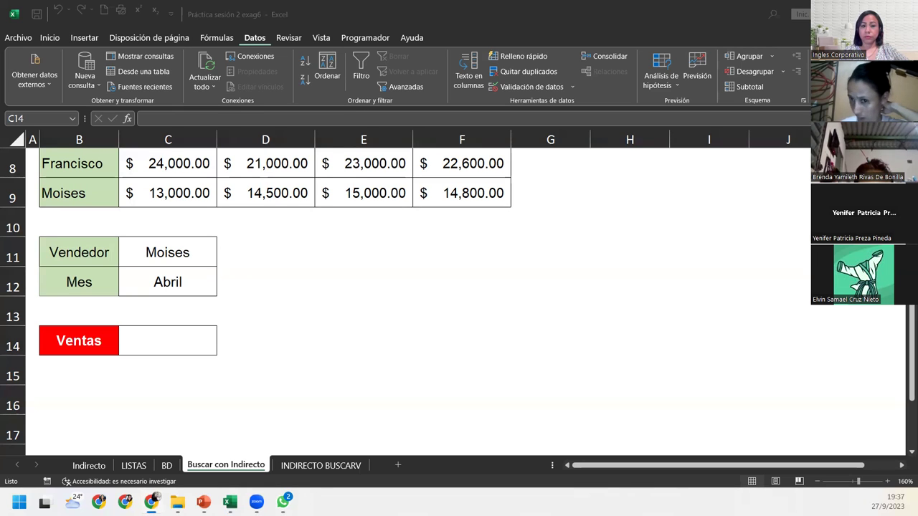
Enter =INDIRECTO(C11&C12) in the Ventas cell C14.
click(166, 340)
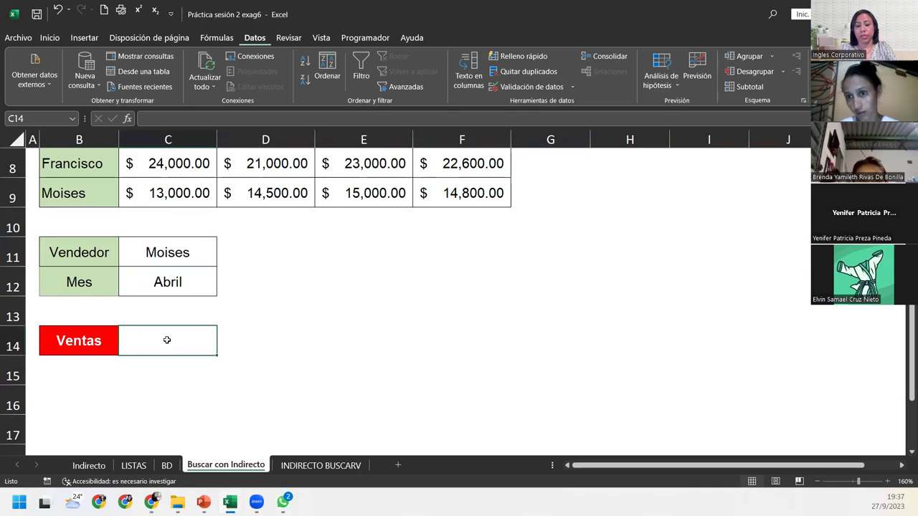
text(=in)
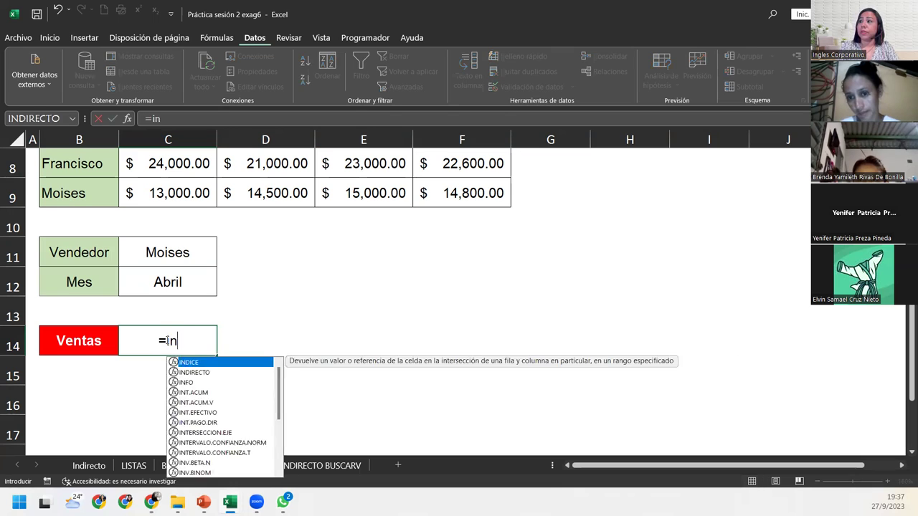
text(di)
key(Down)
key(Tab)
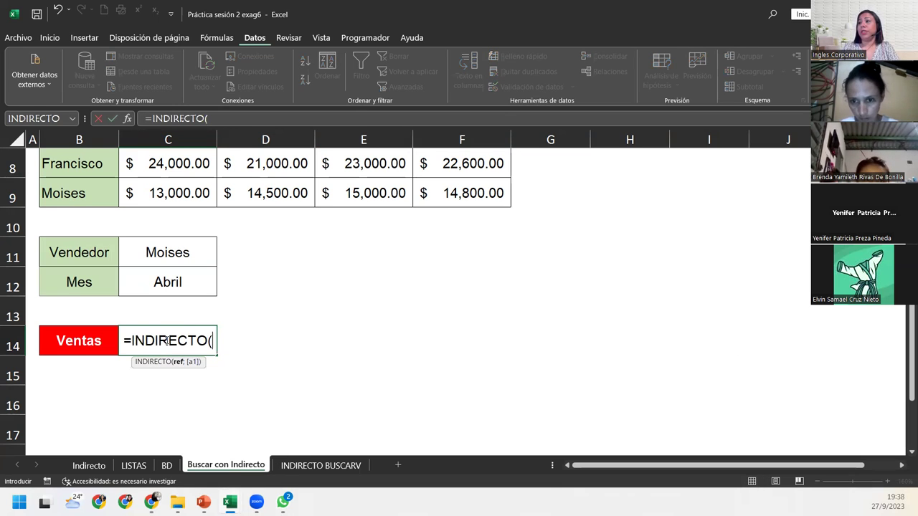
click(174, 251)
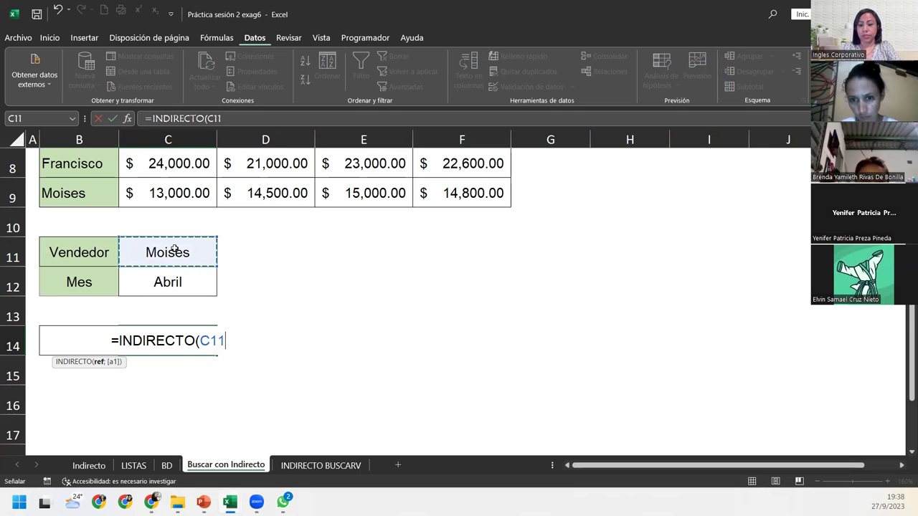
text(&)
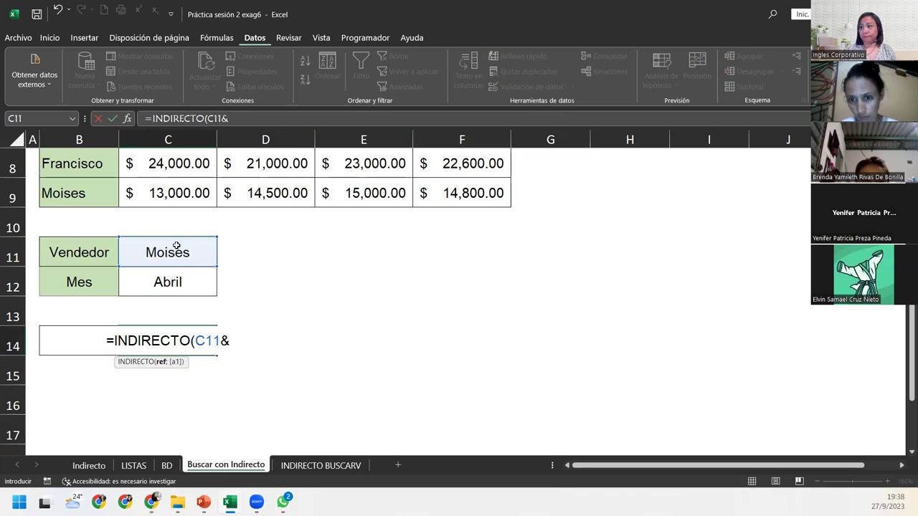
click(173, 286)
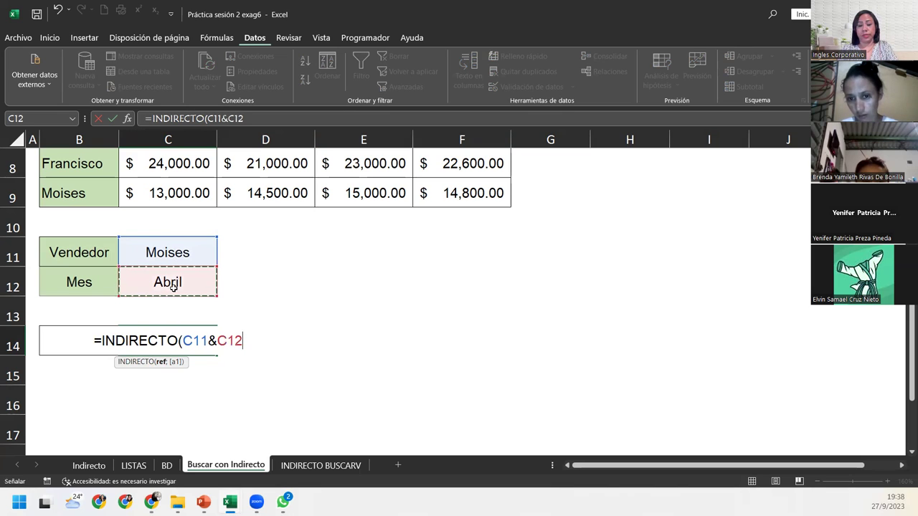
text())
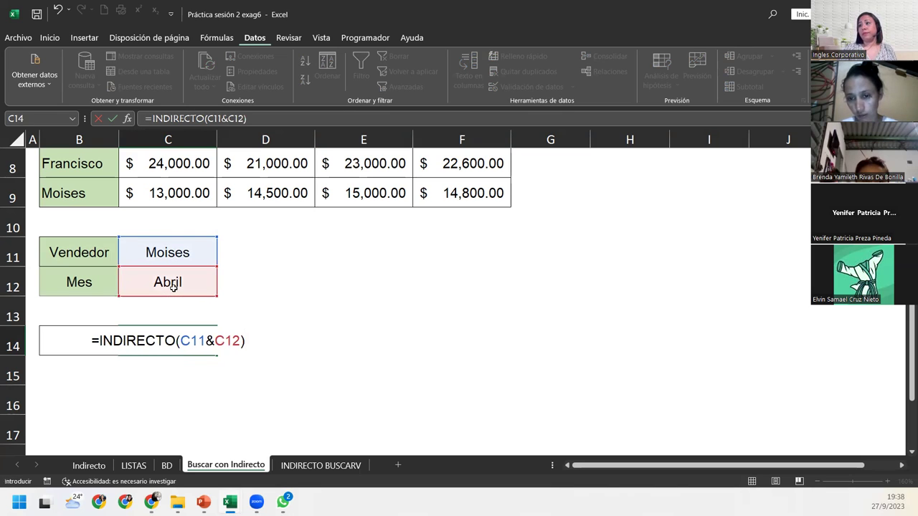
key(Return)
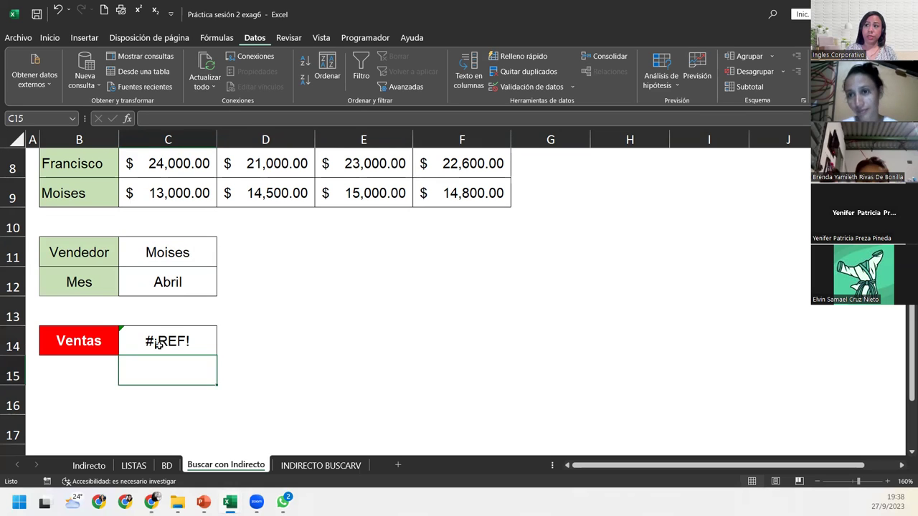
click(162, 335)
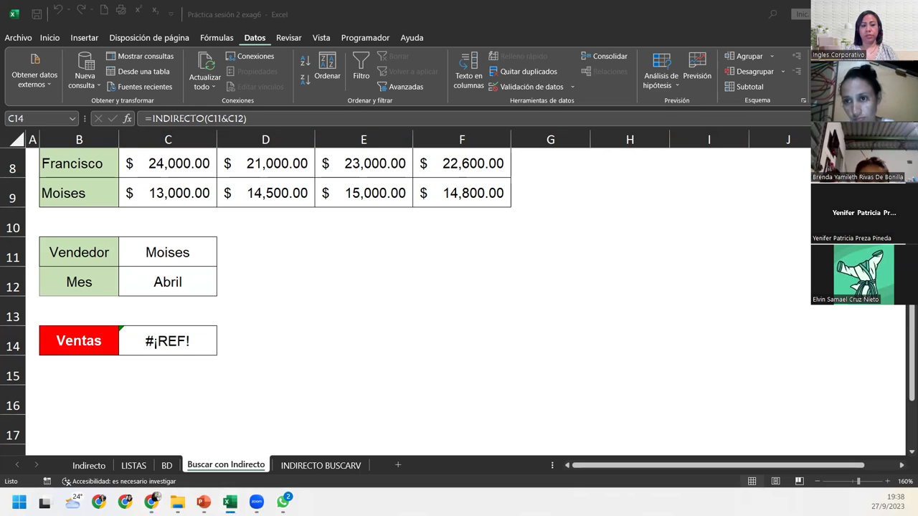
Rewrite the Ventas formula as =INDIRECTO(C11)&INDIRECTO(C12), which returns #¡VALOR!
key(F2)
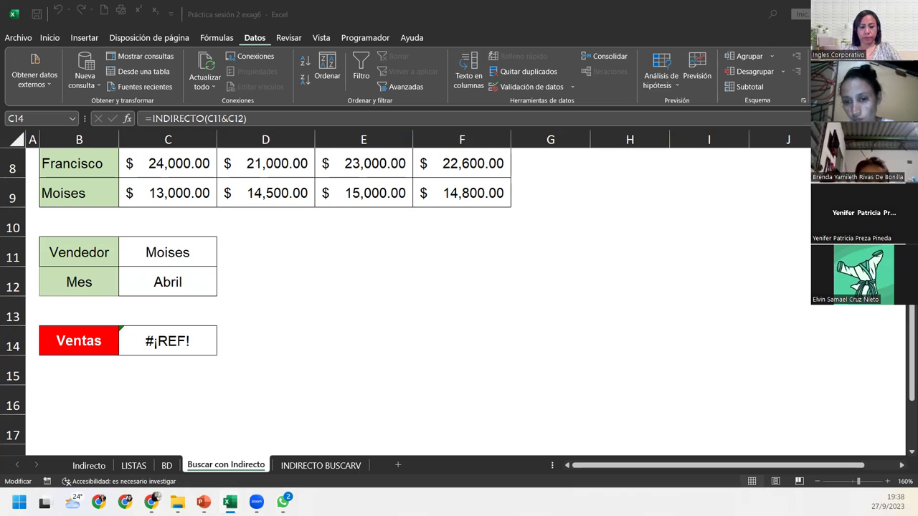
key(Escape)
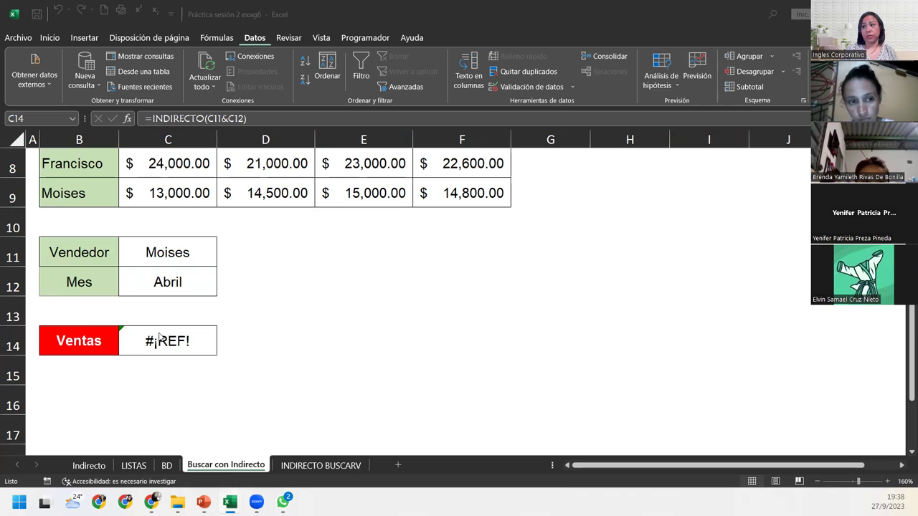
key(F2)
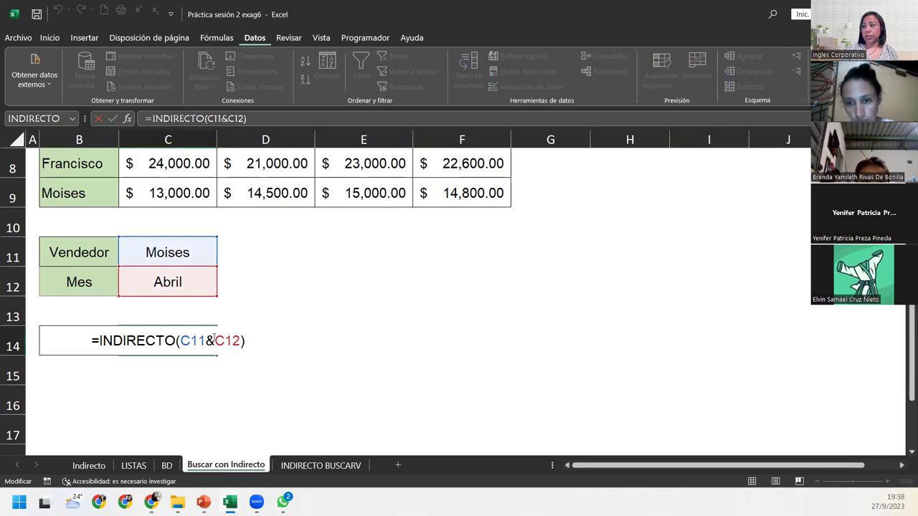
click(213, 340)
drag(206, 340, 239, 340)
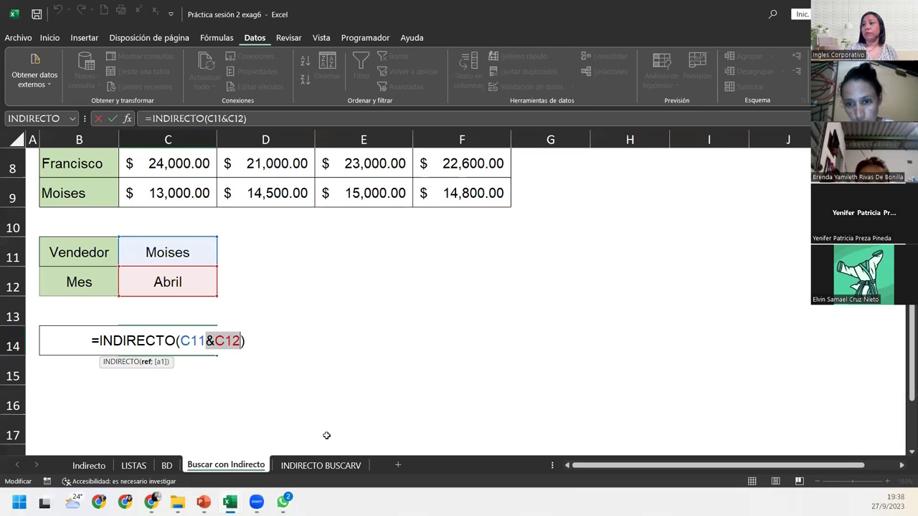
key(BackSpace)
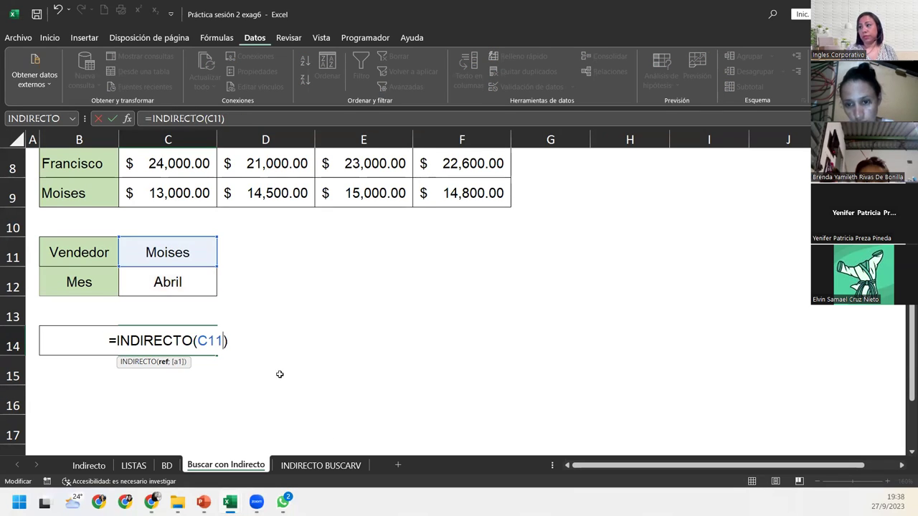
click(238, 336)
text(&)
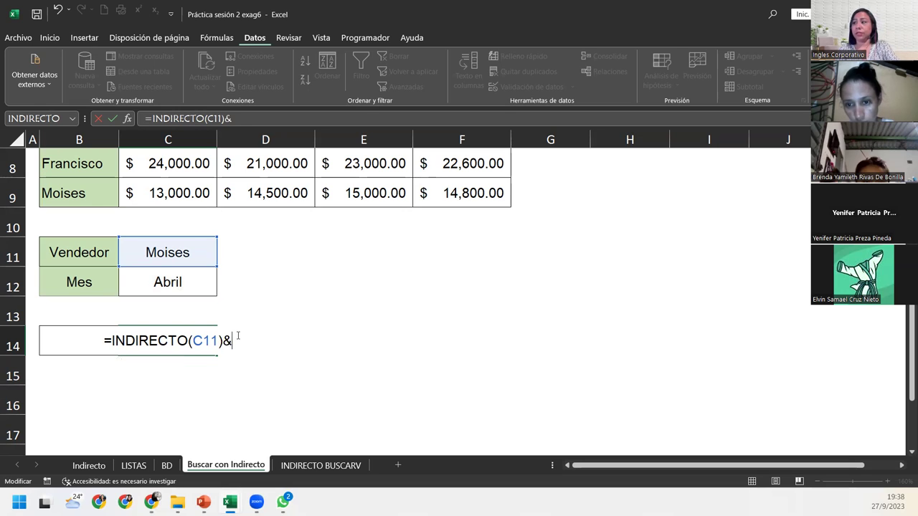
text(indi)
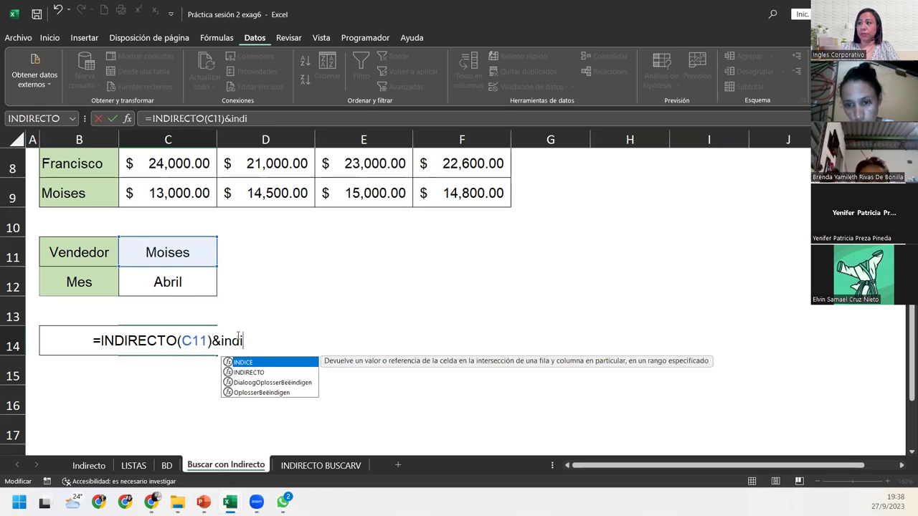
key(Down)
key(Tab)
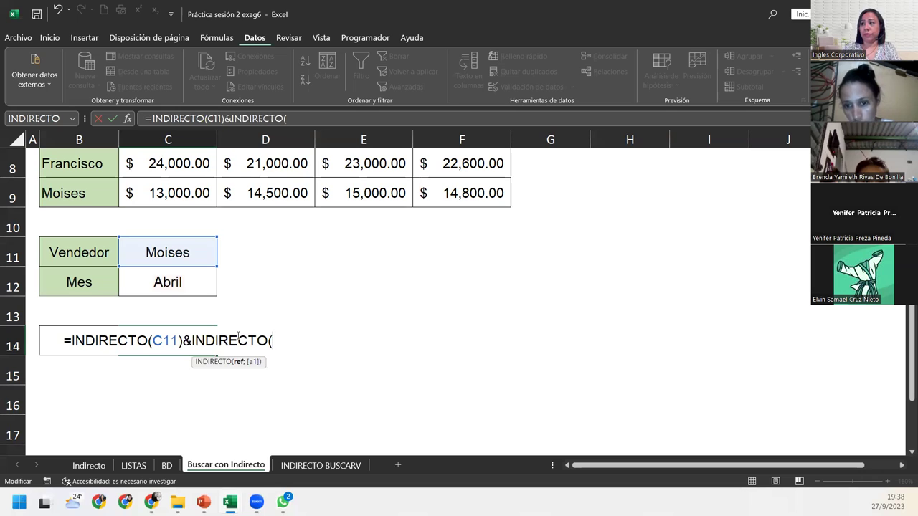
click(192, 284)
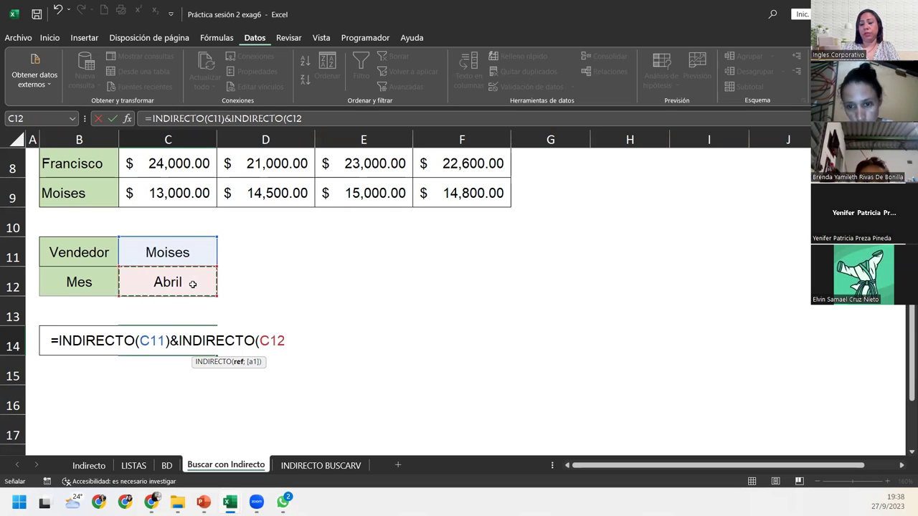
text())
key(Return)
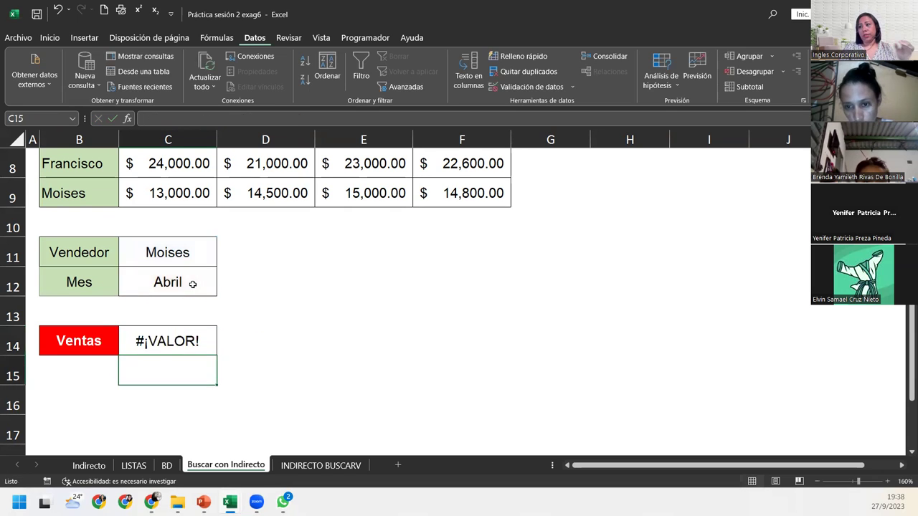
click(176, 333)
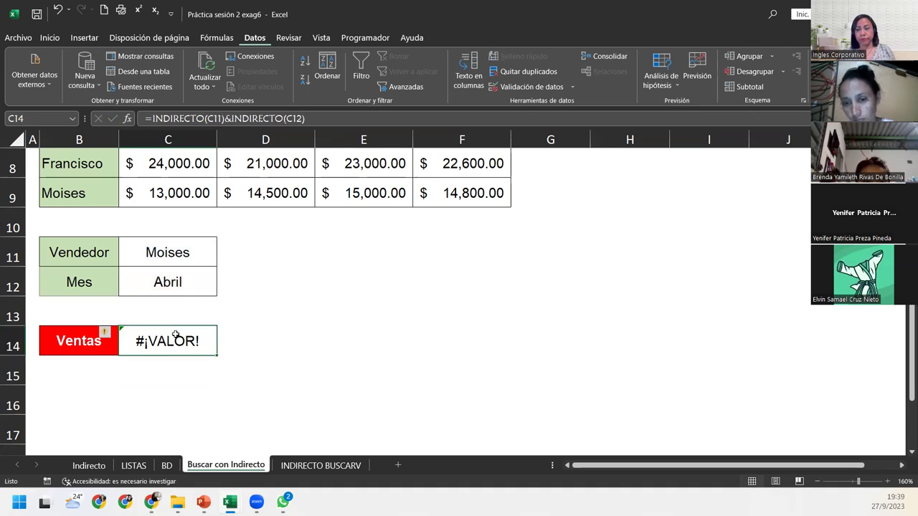
Replace the & in C14 with a space so the two INDIRECTO ranges intersect, giving $14,800.00.
double_click(170, 340)
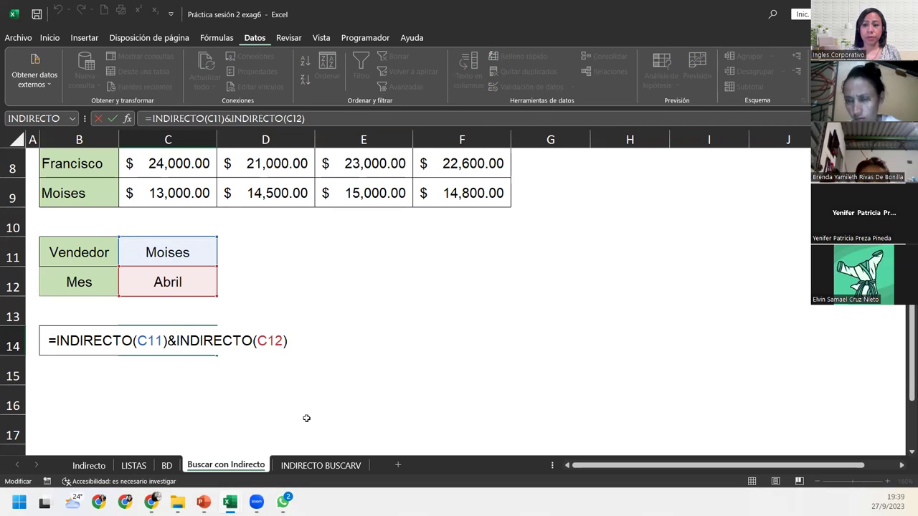
key(BackSpace)
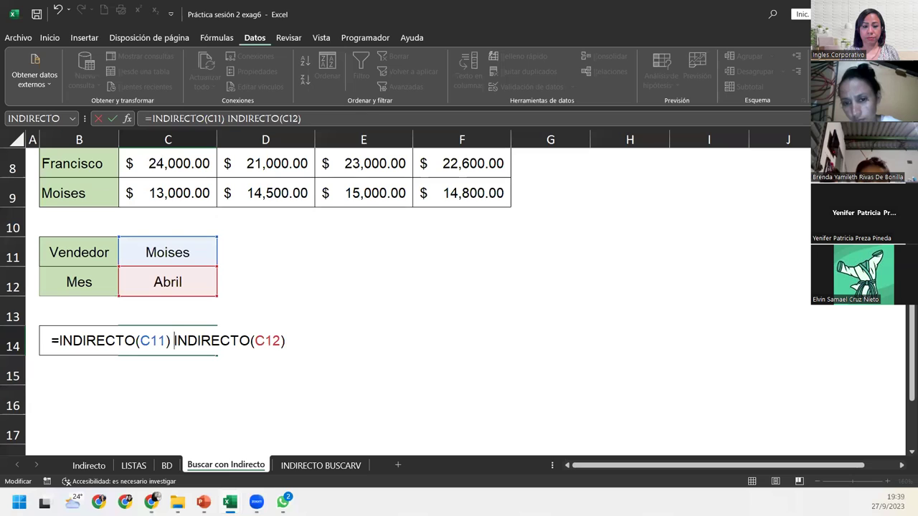
key(alt+Tab)
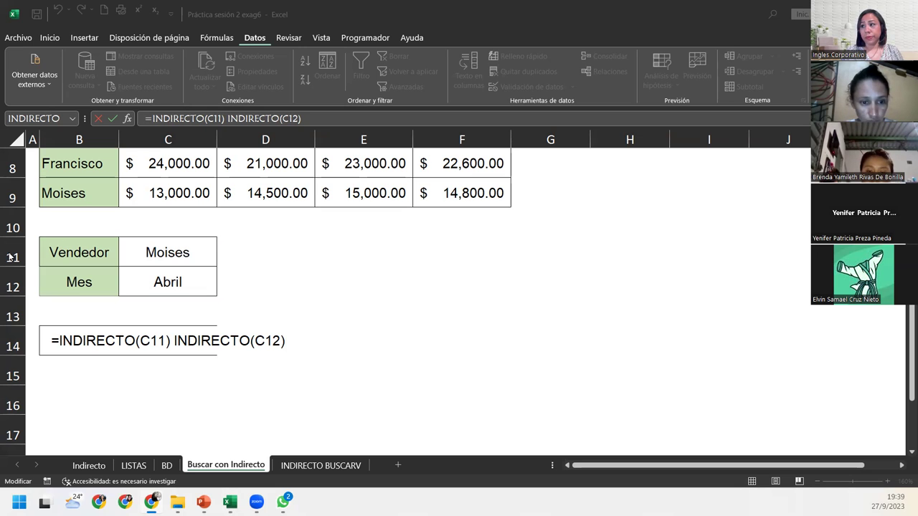
click(288, 340)
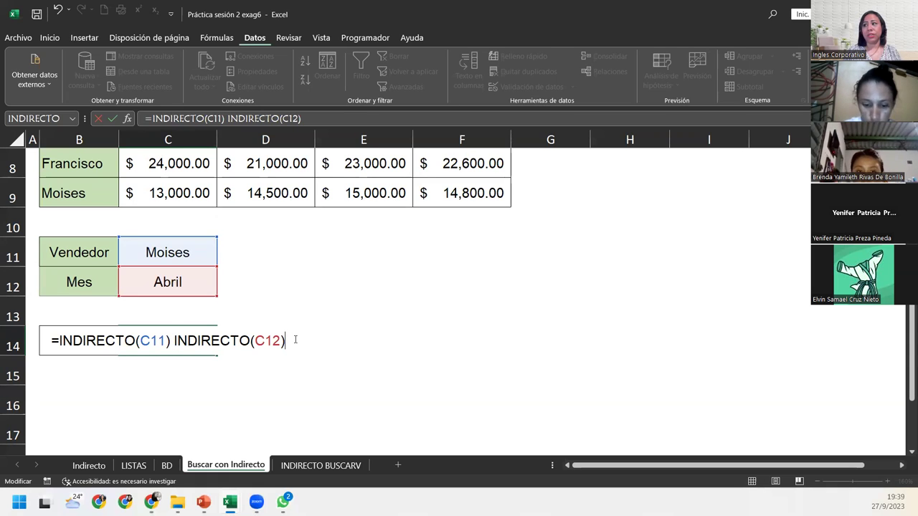
key(Return)
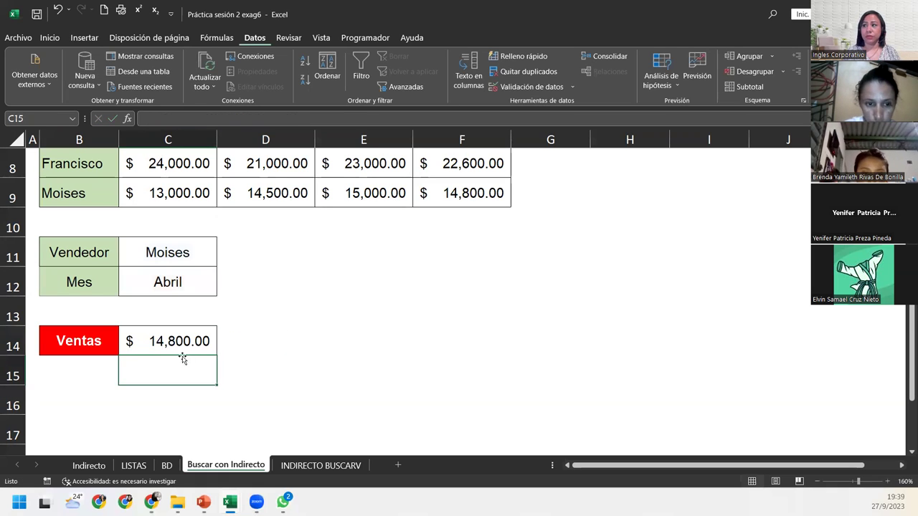
click(179, 346)
scroll(190, 337, up, 1)
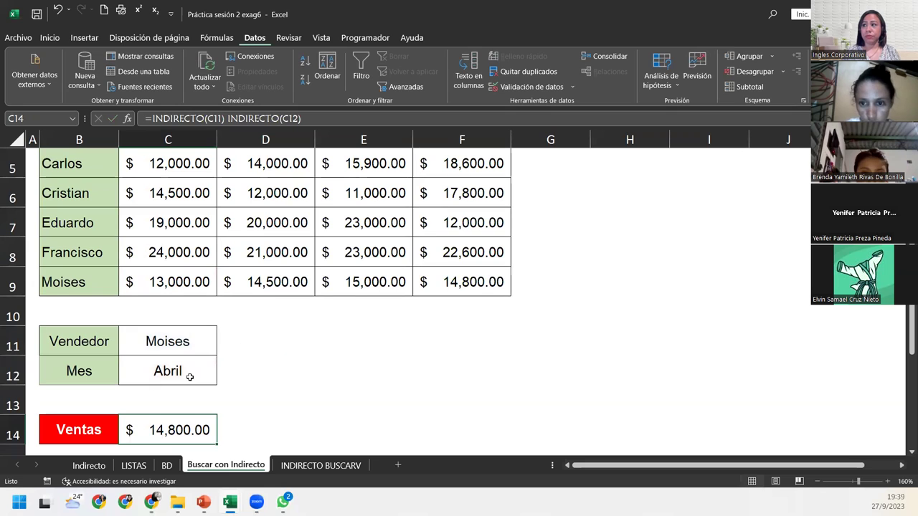
click(11, 283)
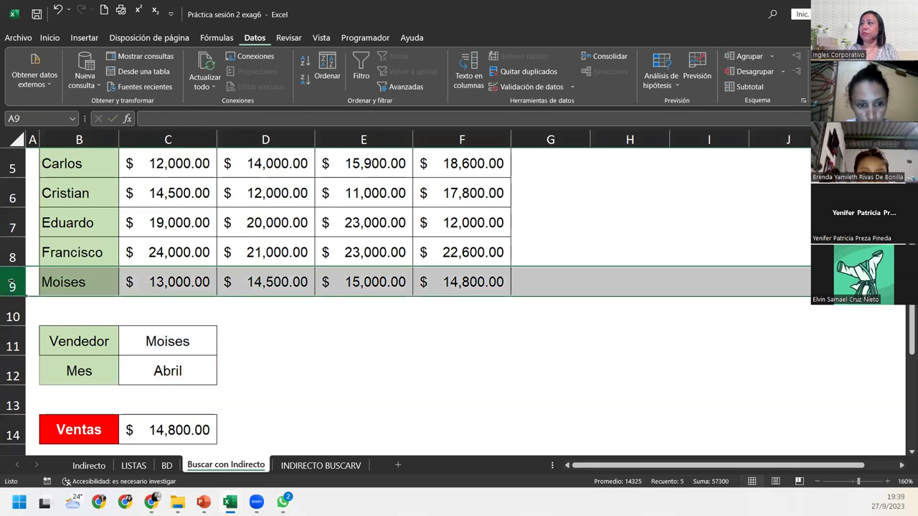
scroll(461, 250, up, 2)
ctrl+click(465, 140)
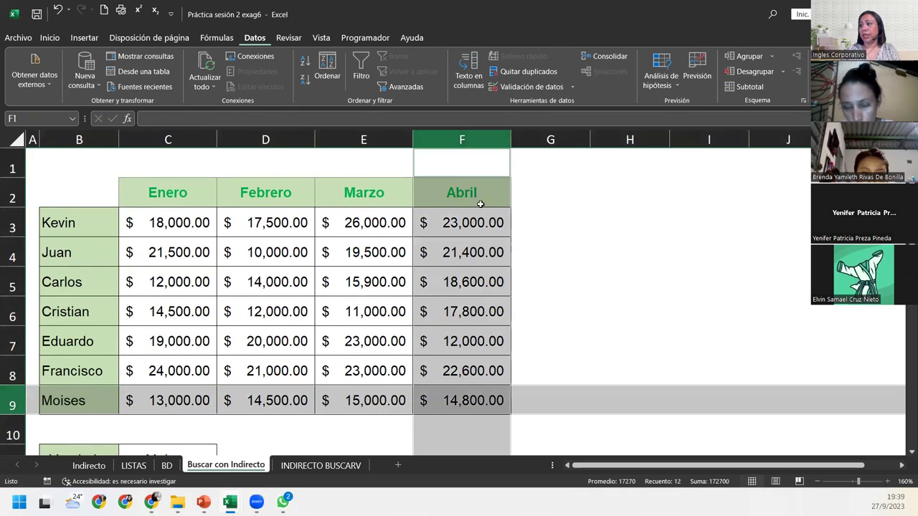
scroll(482, 201, down, 3)
scroll(482, 200, up, 1)
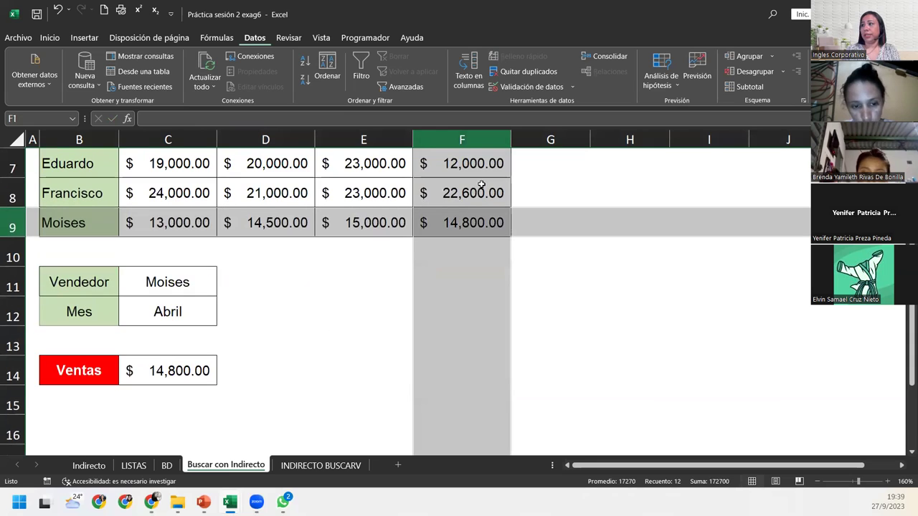
click(172, 367)
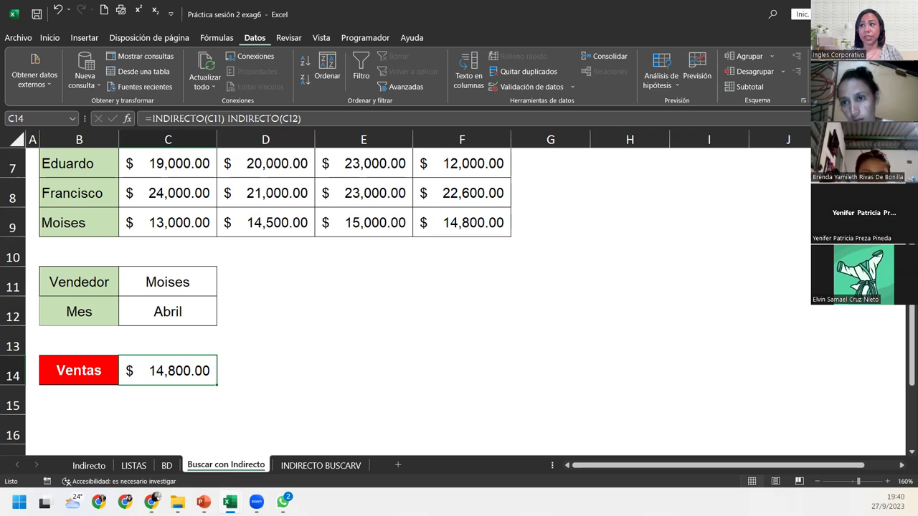
click(149, 269)
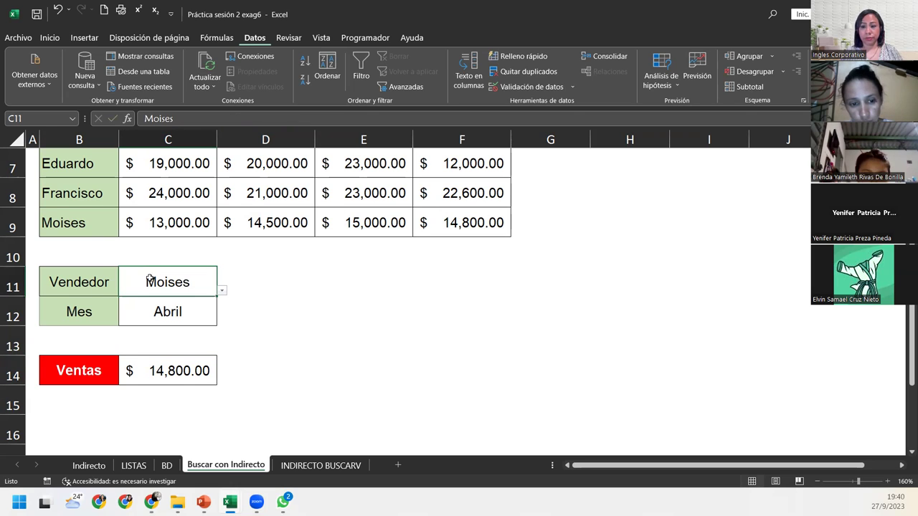
click(162, 316)
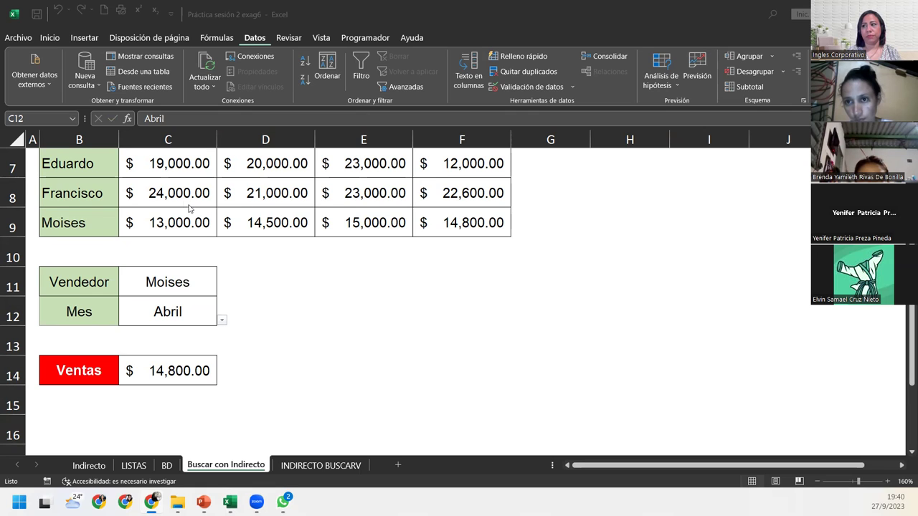
double_click(189, 366)
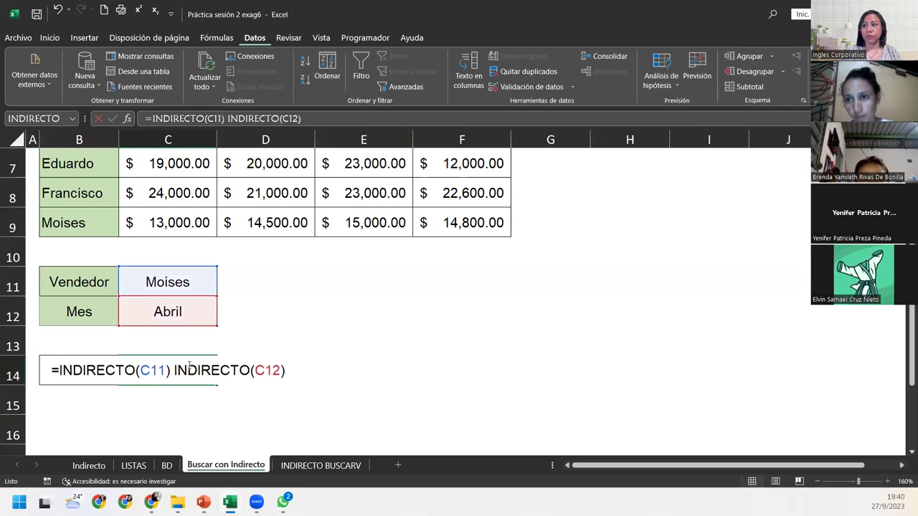
click(174, 370)
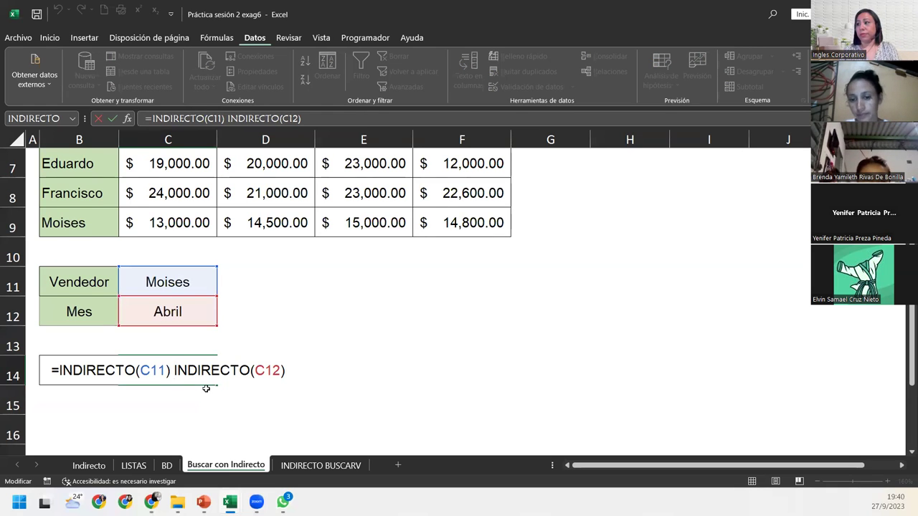
key(Return)
Pick Febrero for Mes and Eduardo for Vendedor from their dropdown lists.
click(188, 315)
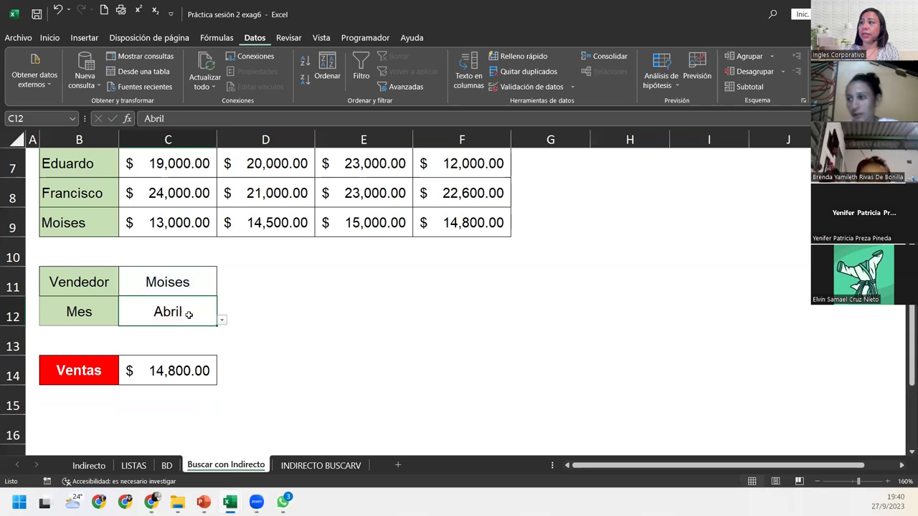
click(225, 313)
click(197, 318)
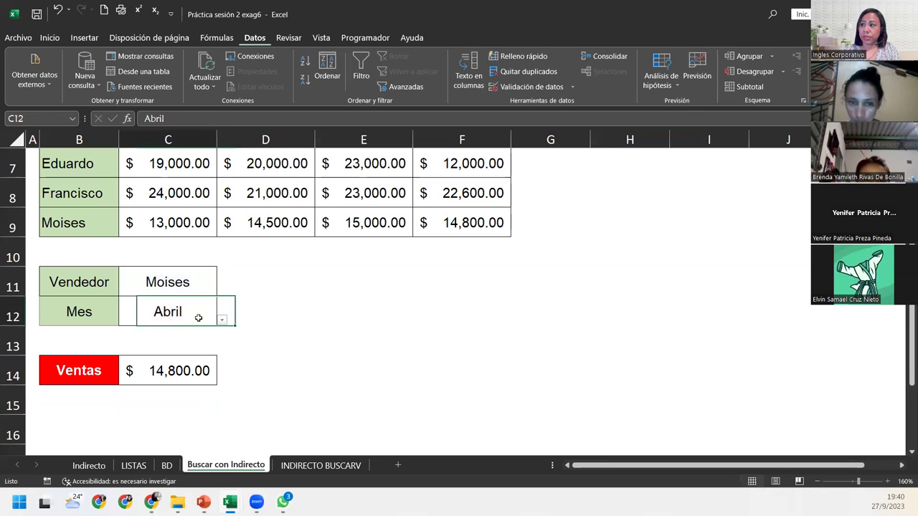
click(221, 323)
click(127, 350)
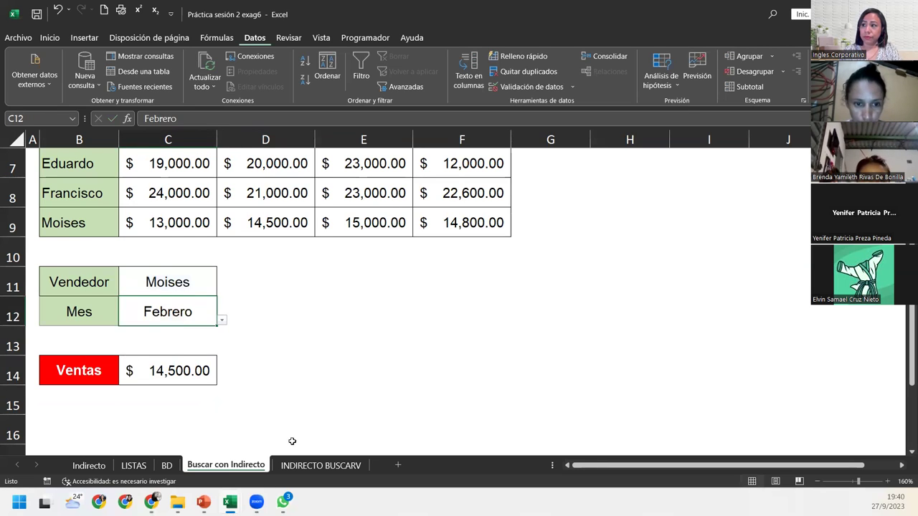
scroll(286, 362, up, 1)
scroll(286, 362, up, 1)
scroll(287, 363, down, 2)
click(205, 282)
click(222, 290)
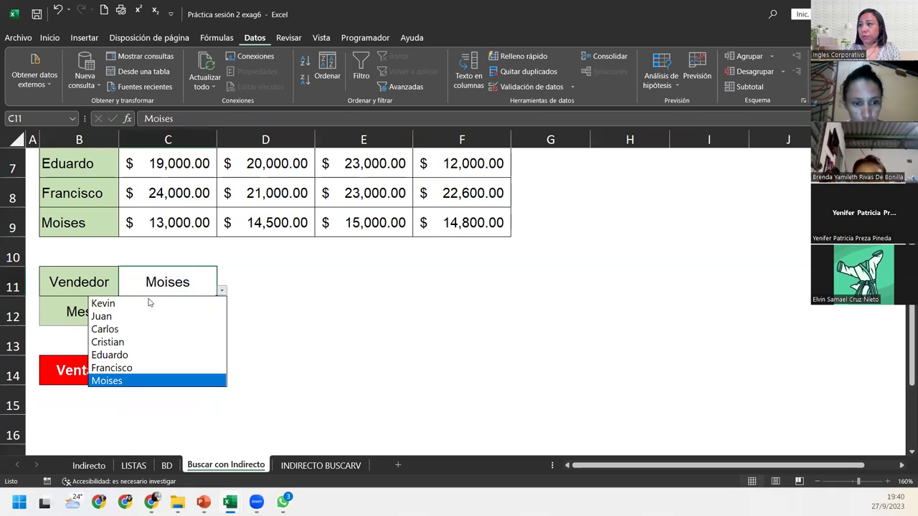
click(113, 349)
scroll(219, 307, up, 1)
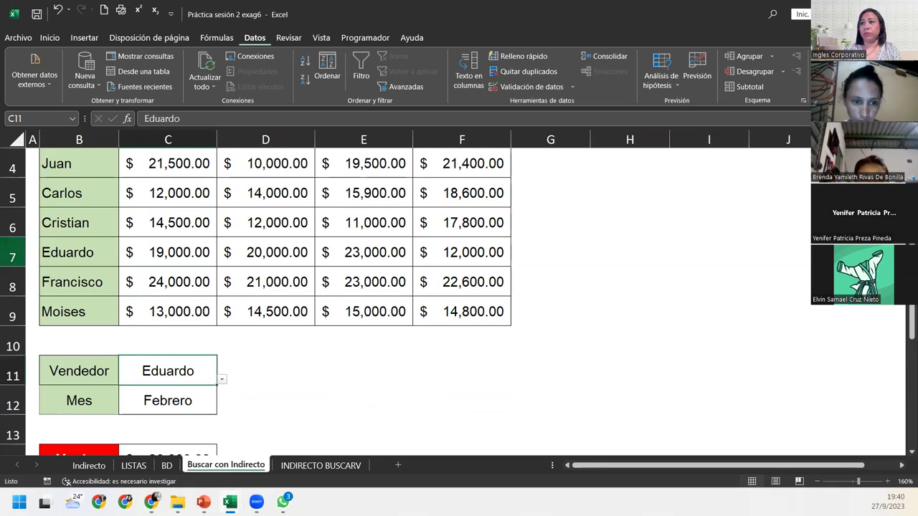
Highlight Eduardo's row and the Febrero column, then review the unchanged intersection formula showing $20,000.00.
click(14, 258)
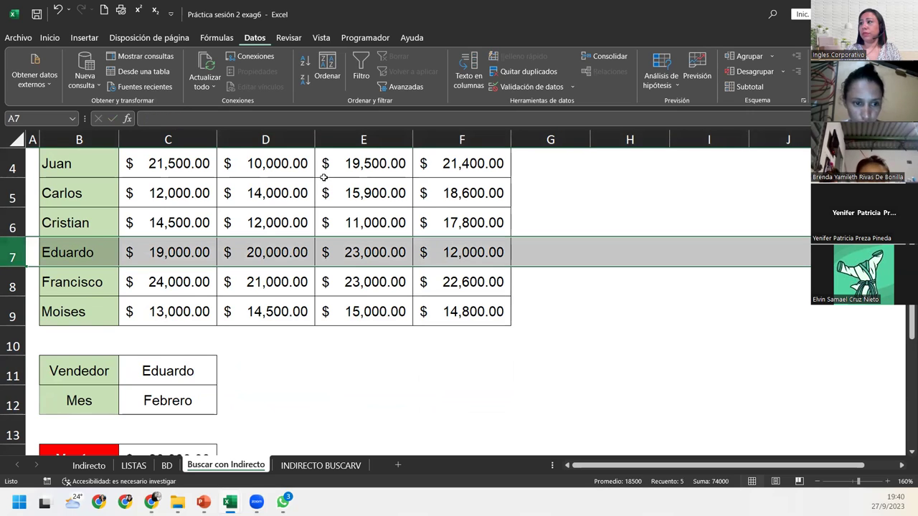
ctrl+click(278, 139)
ctrl+click(287, 251)
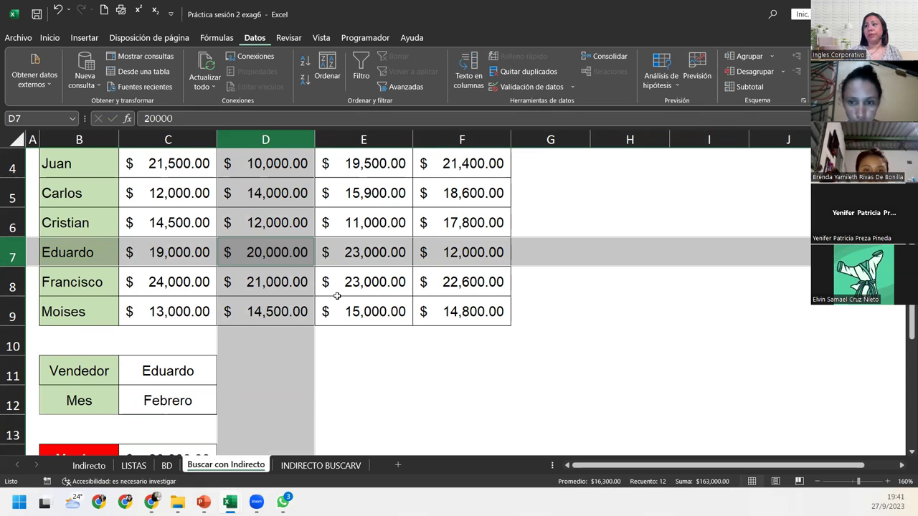
scroll(251, 361, down, 1)
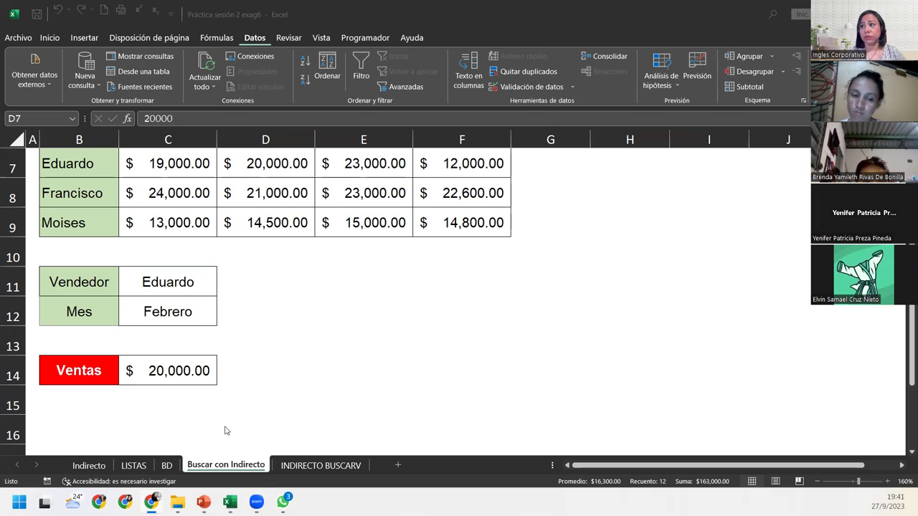
double_click(184, 364)
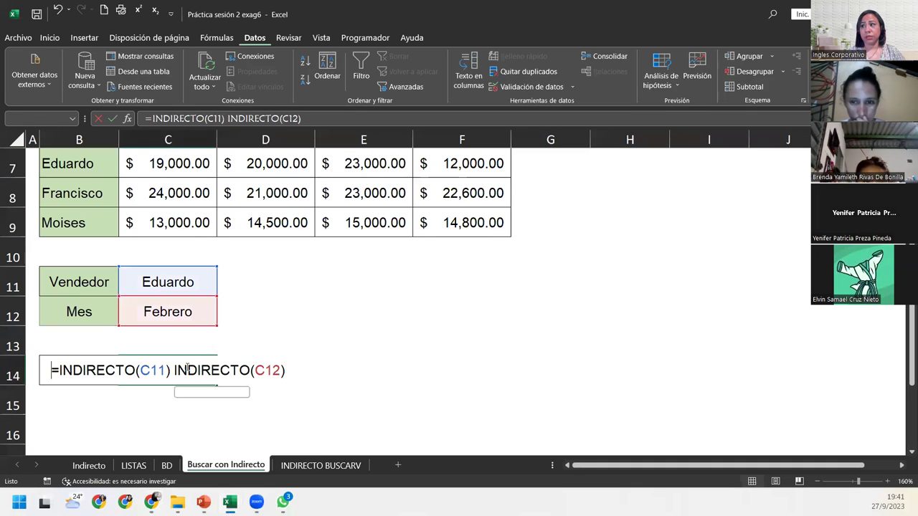
click(173, 370)
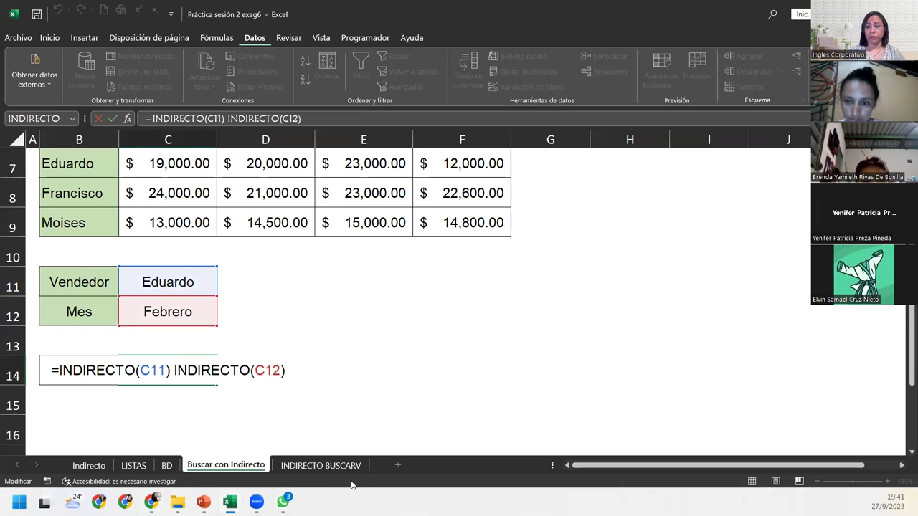
key(Return)
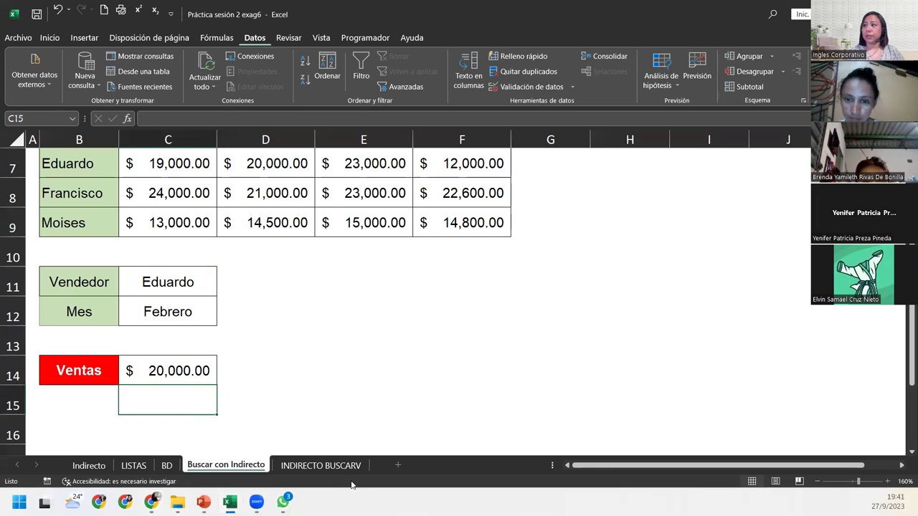
scroll(164, 396, up, 2)
scroll(163, 396, down, 2)
scroll(164, 396, up, 2)
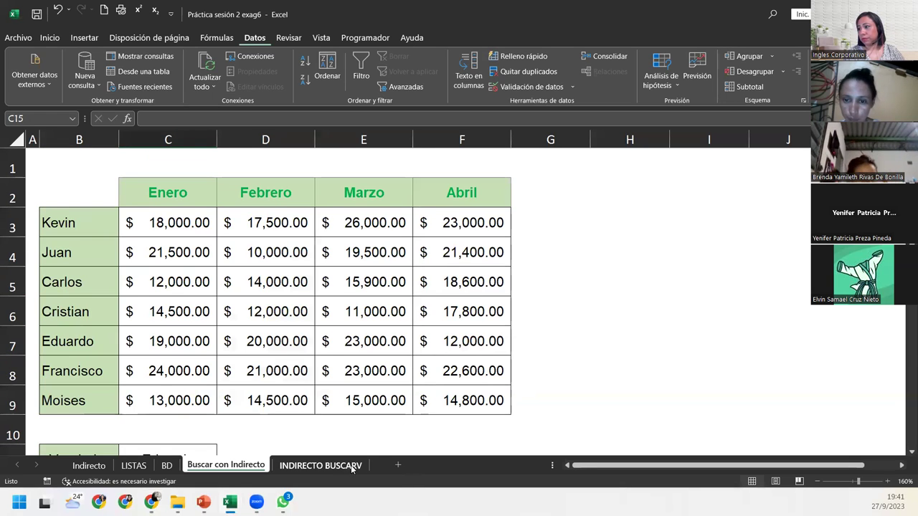
click(329, 467)
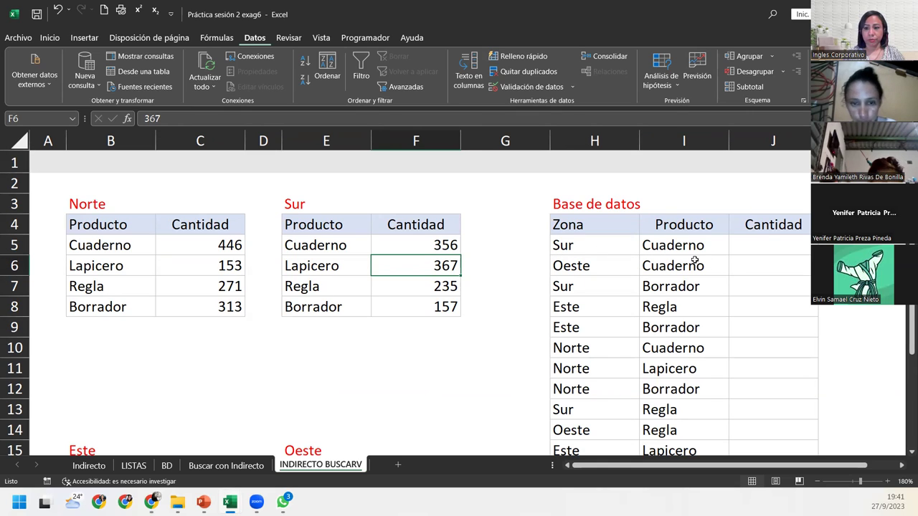
click(736, 246)
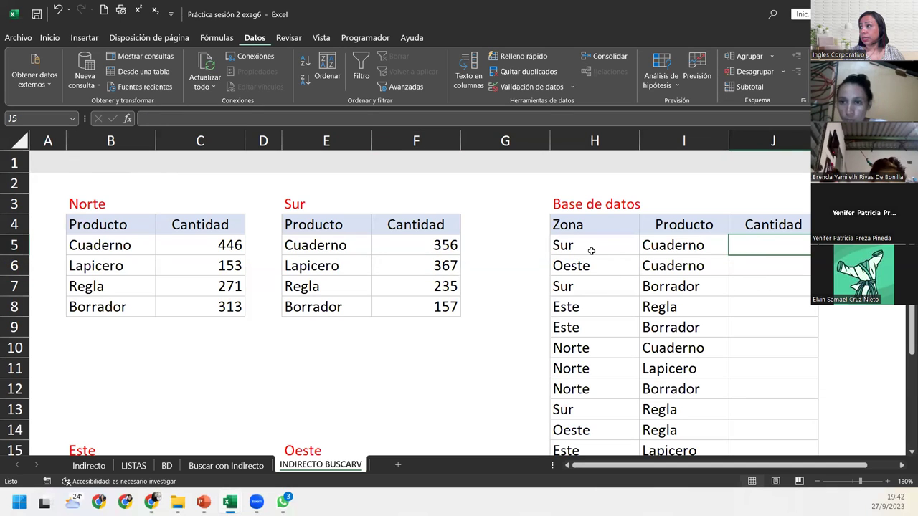
drag(590, 250, 657, 241)
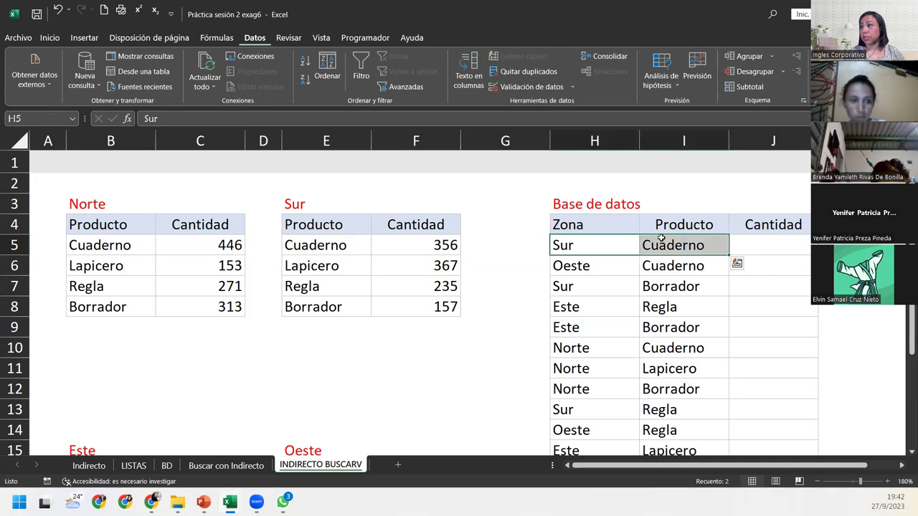
click(786, 242)
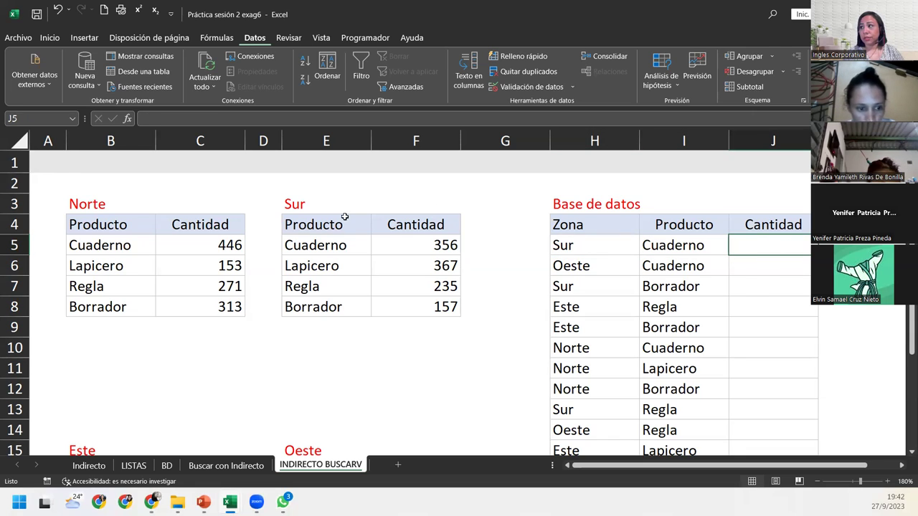
click(312, 243)
click(410, 244)
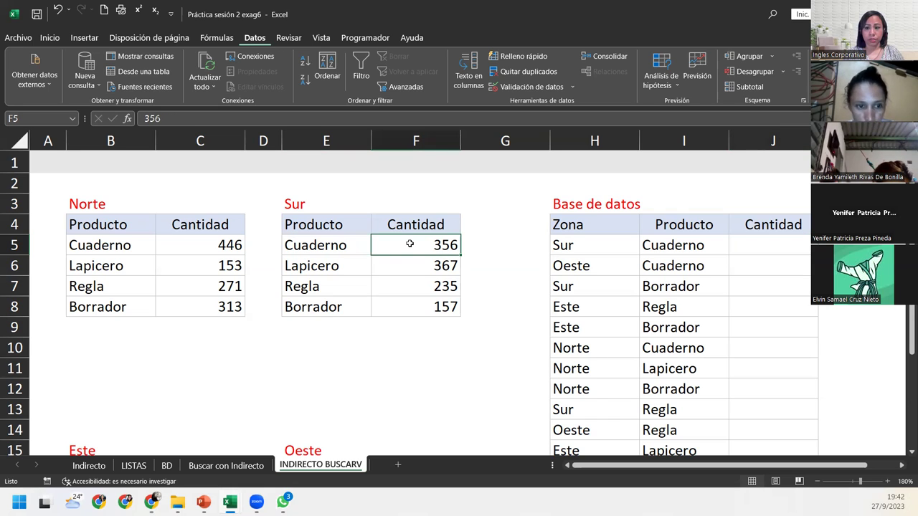
key(Right)
key(Right)
key(Right)
key(Right)
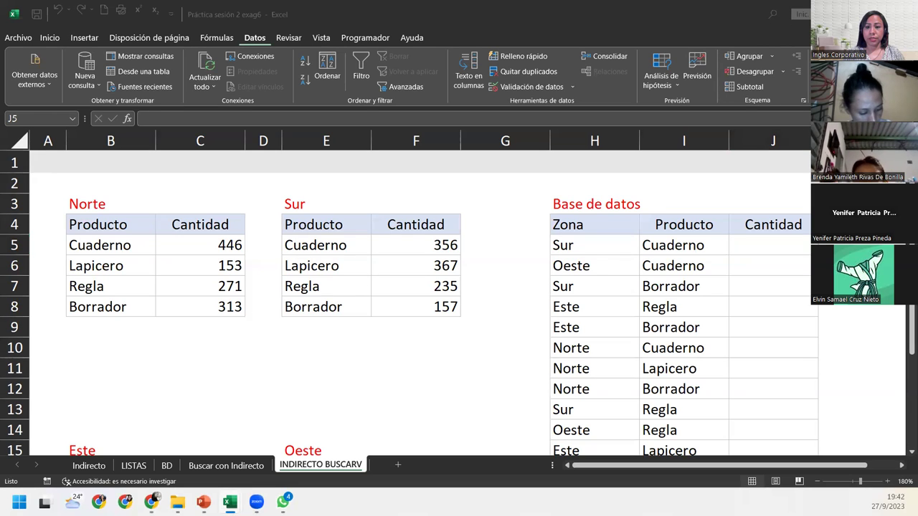
key(F2)
key(Escape)
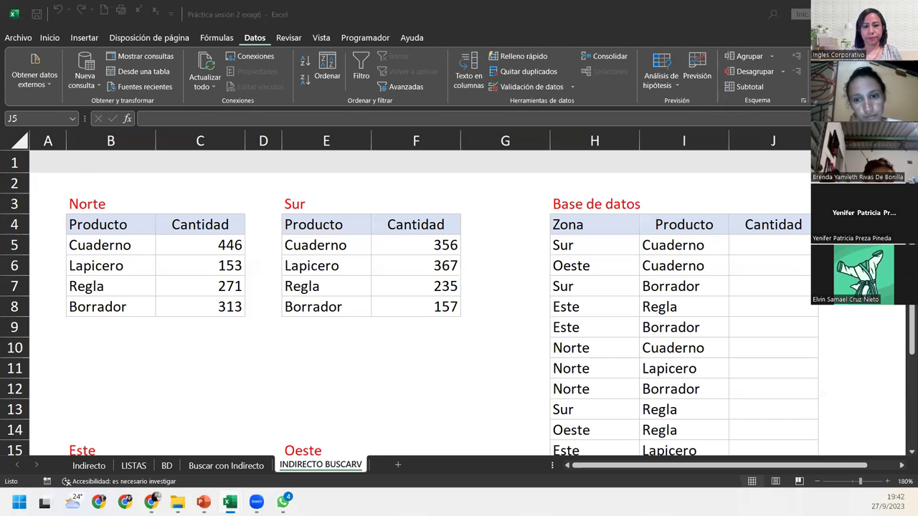
text(=)
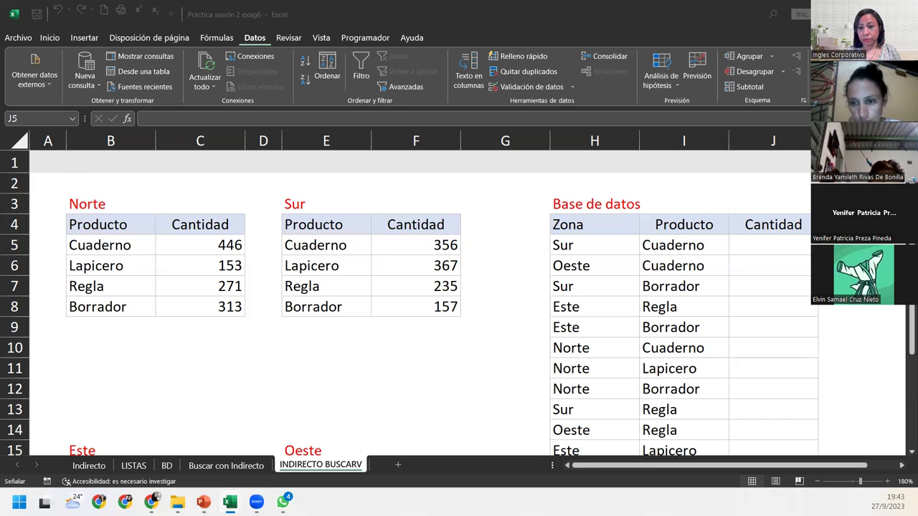
key(Escape)
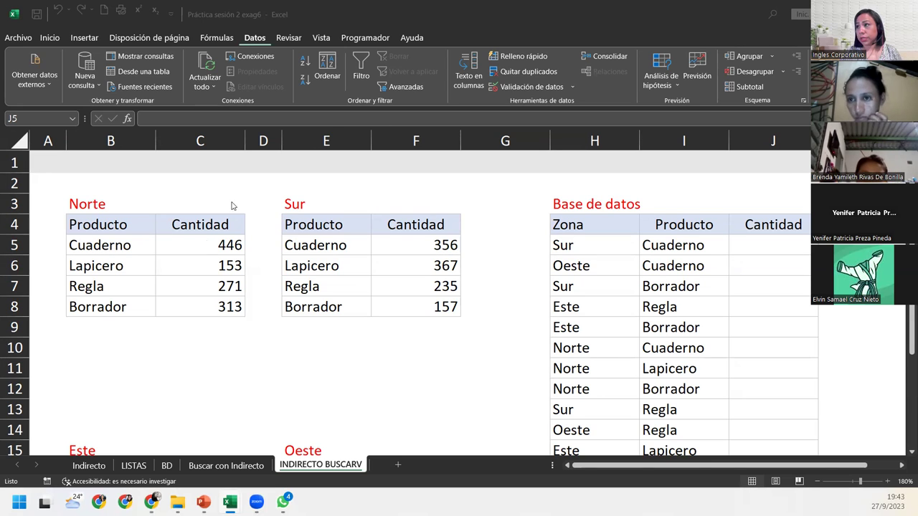
Select B5:C8 and name it Norte in the Name Box.
click(106, 244)
drag(135, 244, 211, 301)
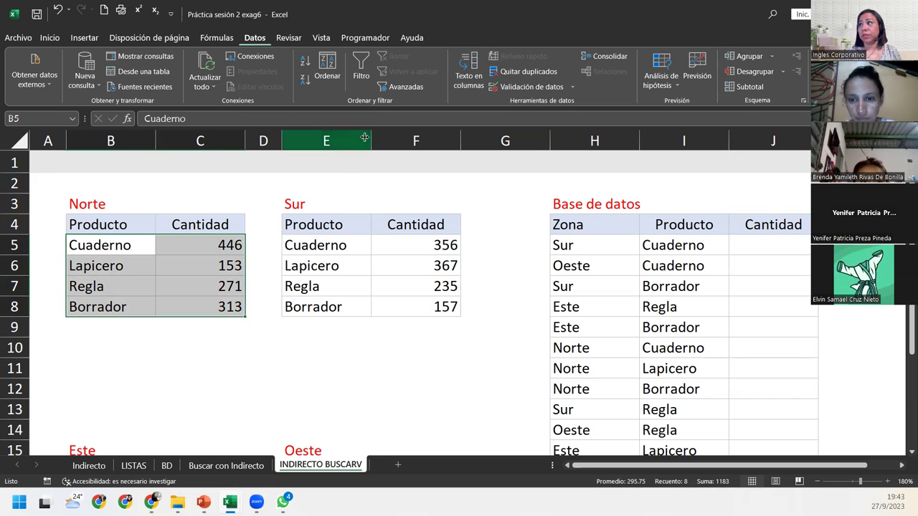
click(55, 124)
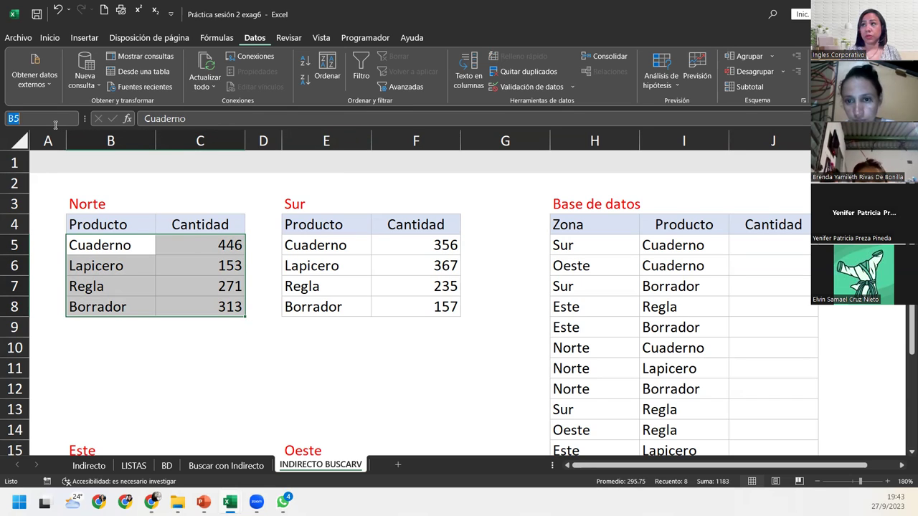
text(Norte)
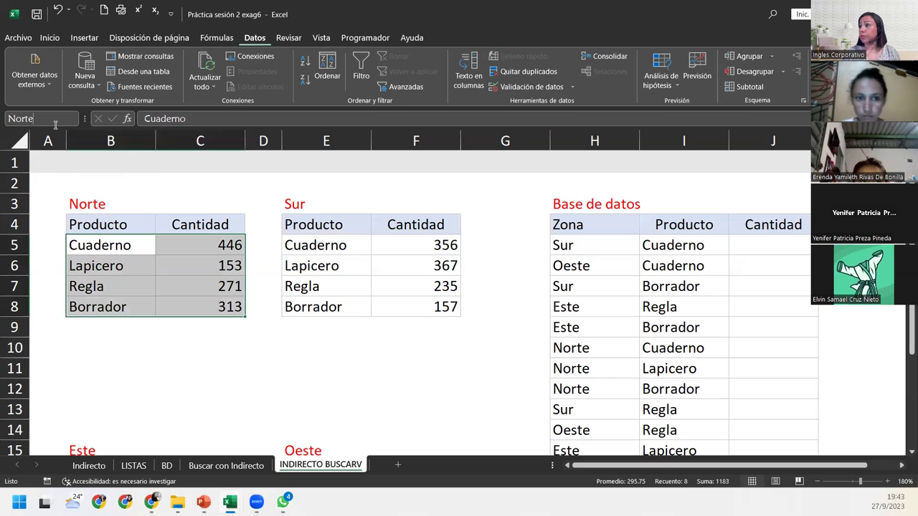
key(Return)
scroll(274, 252, down, 2)
scroll(274, 252, down, 1)
scroll(275, 253, up, 3)
scroll(274, 306, down, 4)
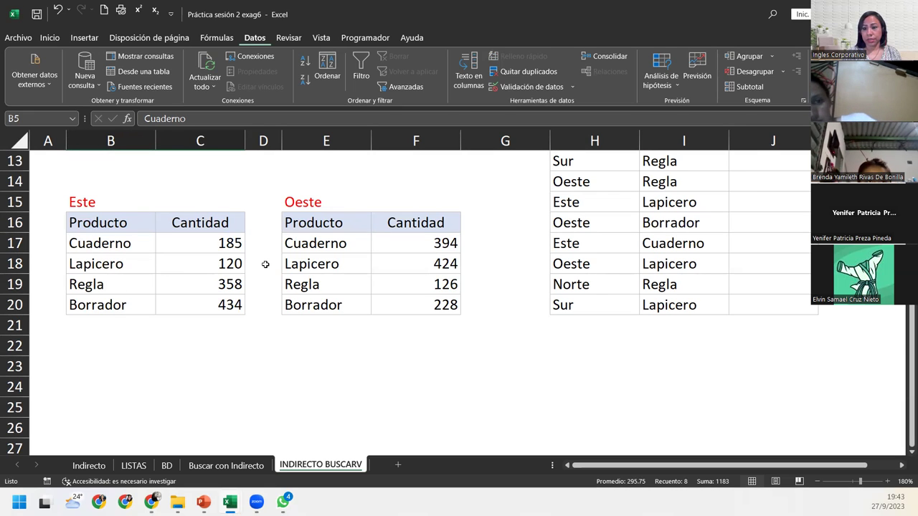
scroll(284, 286, up, 2)
scroll(284, 286, up, 2)
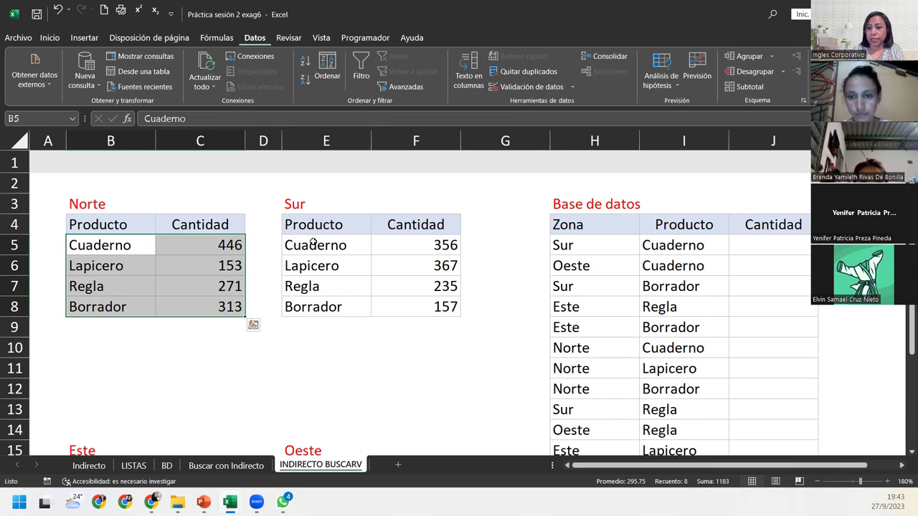
click(343, 245)
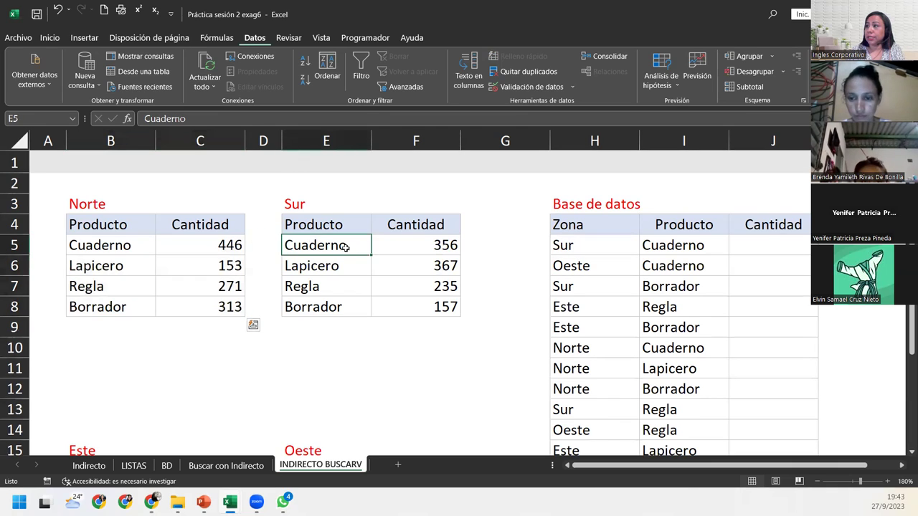
Name the Sur table range E5:F8 'Sur'.
drag(345, 246, 406, 302)
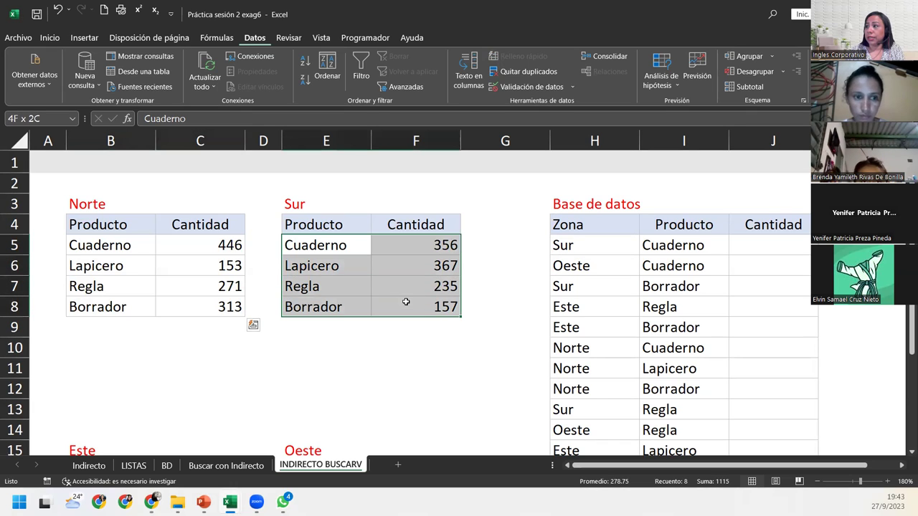
click(45, 118)
text(Sur)
key(Return)
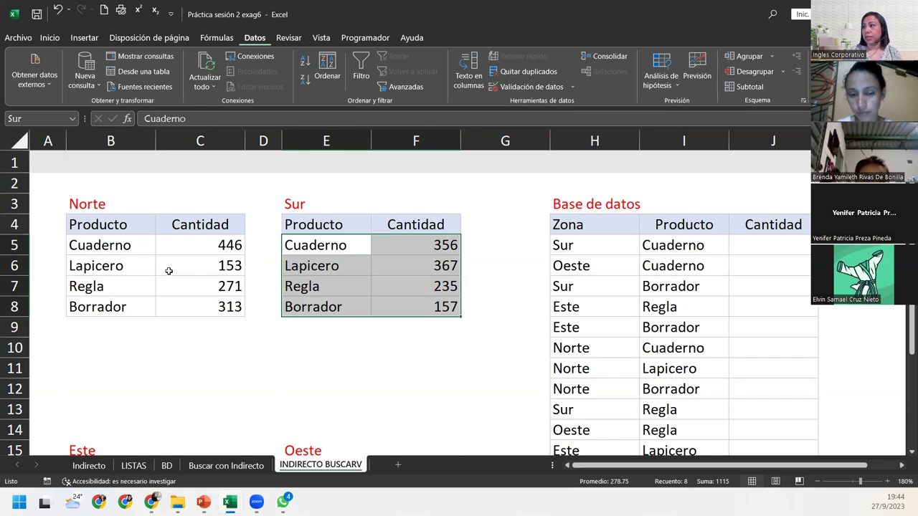
Name the Este table range B17:C20 'Este' and type 'Oeste' for the Oeste table range.
scroll(167, 266, down, 3)
mouse_move(84, 304)
mouse_down()
mouse_move(181, 322)
mouse_move(186, 360)
mouse_up()
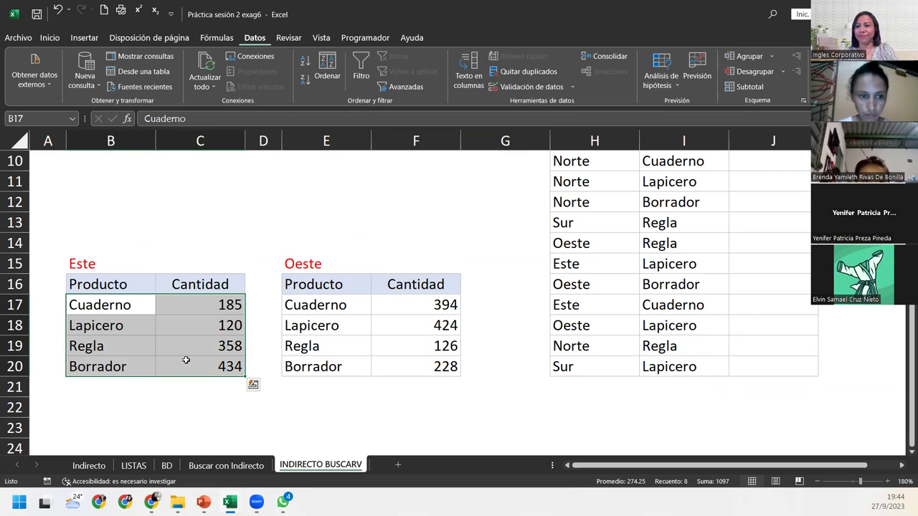
click(51, 118)
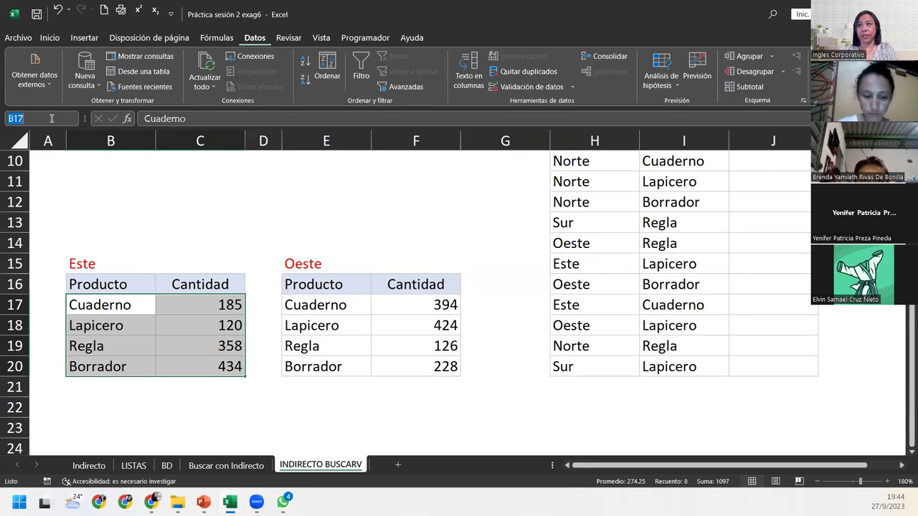
text(Este)
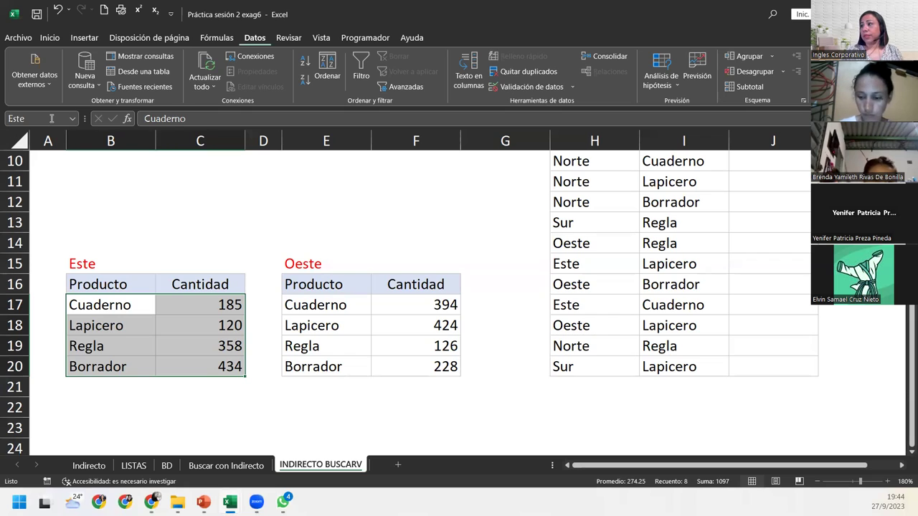
drag(332, 303, 426, 360)
click(64, 120)
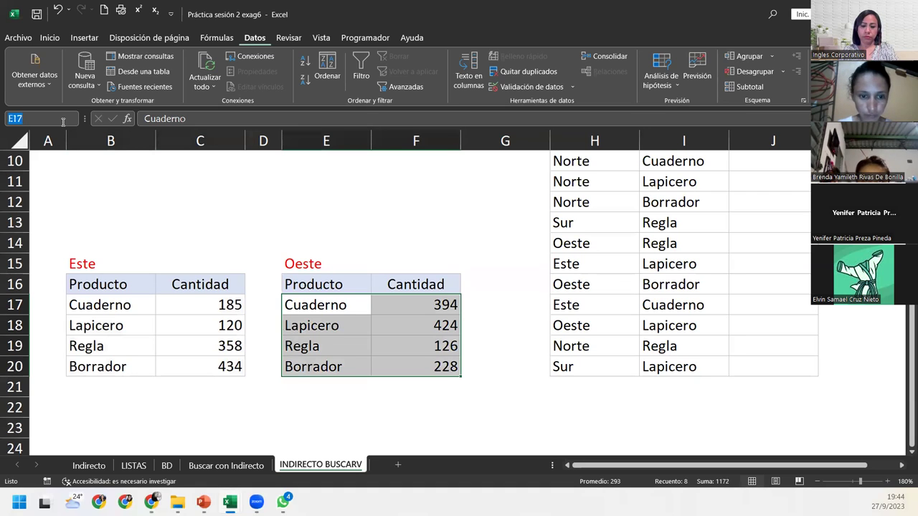
text(Oeste)
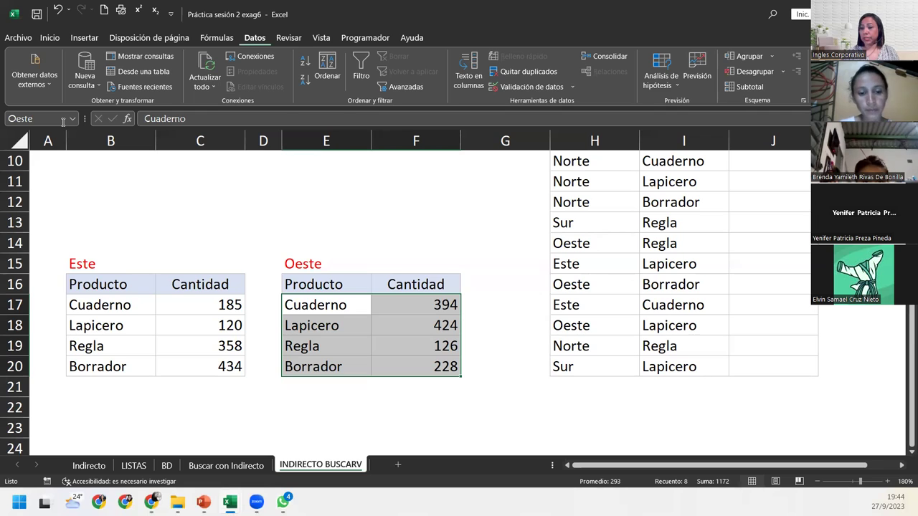
click(690, 263)
scroll(680, 260, up, 1)
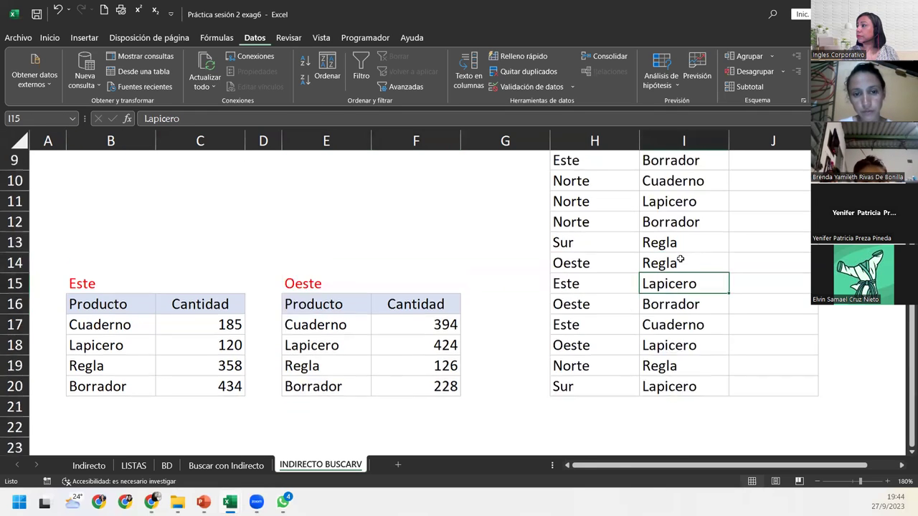
scroll(680, 260, up, 2)
scroll(680, 260, up, 1)
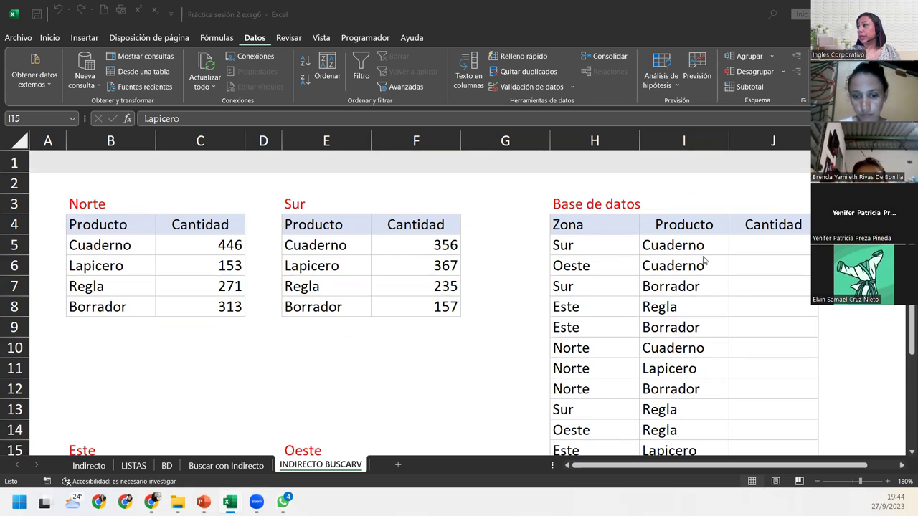
click(778, 244)
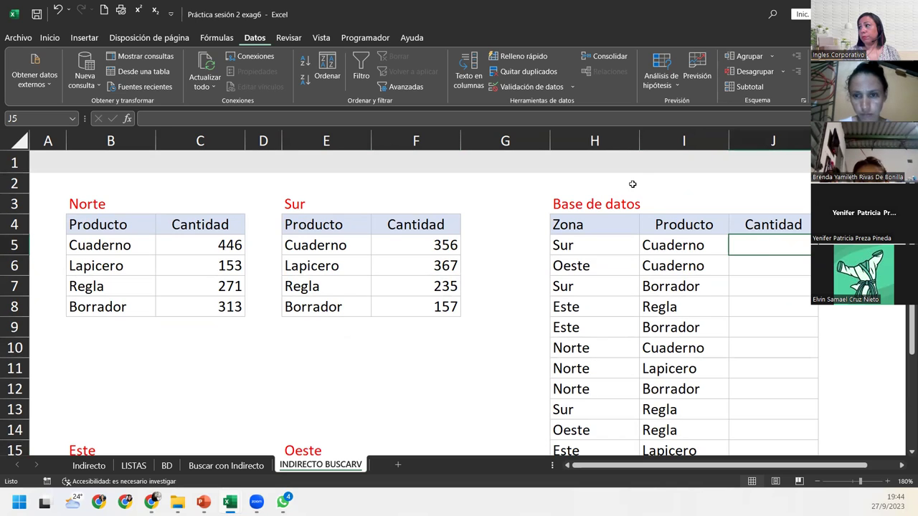
click(594, 141)
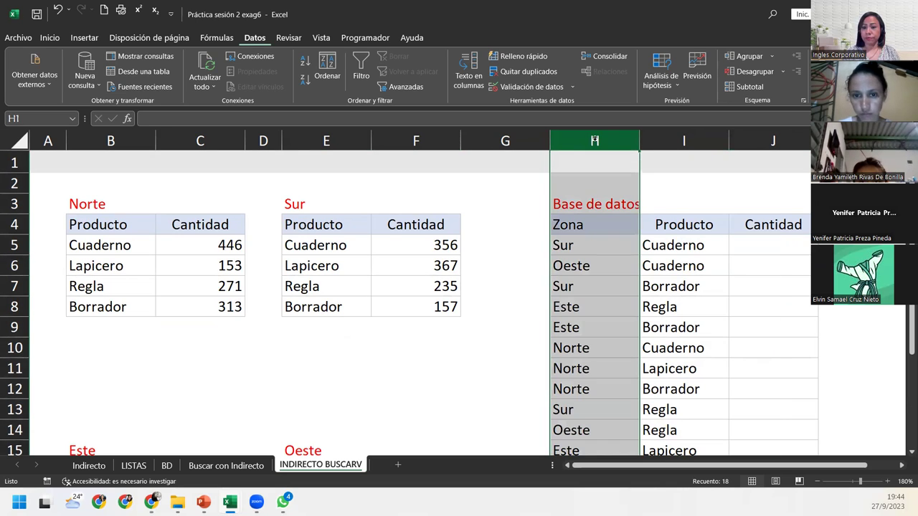
click(660, 134)
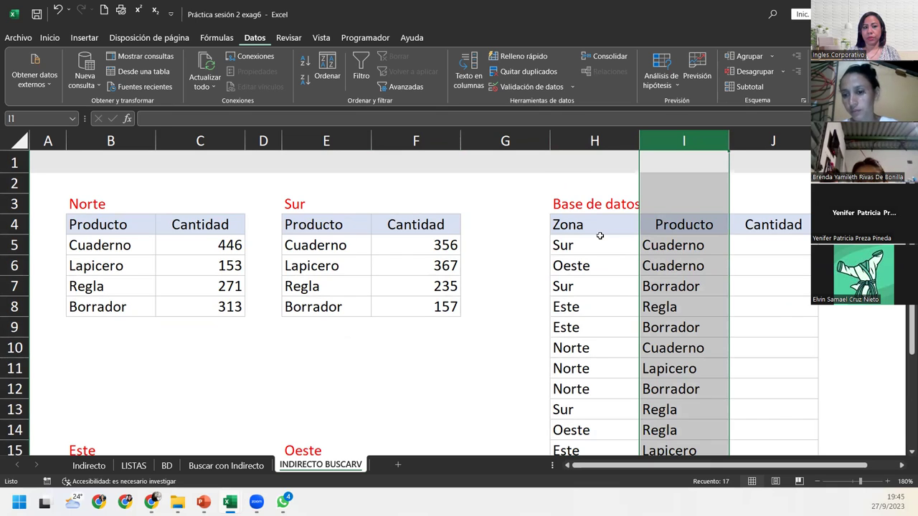
click(676, 245)
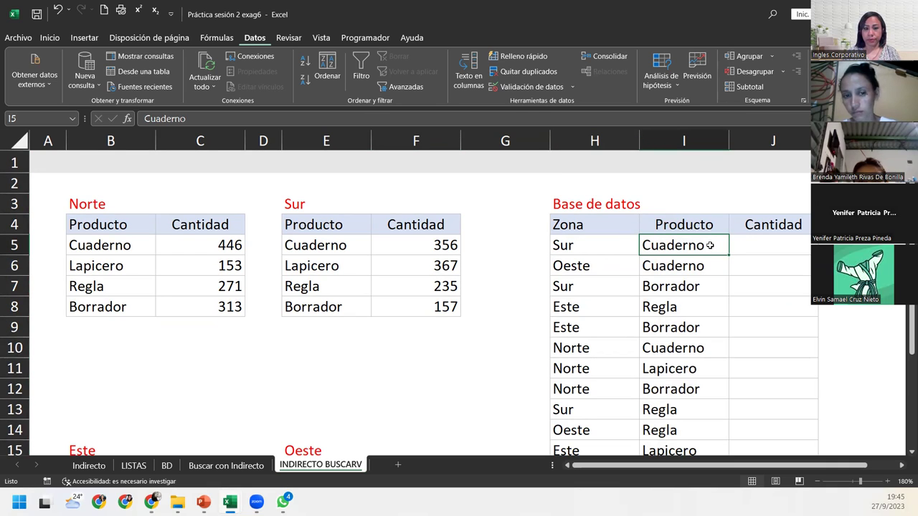
click(610, 244)
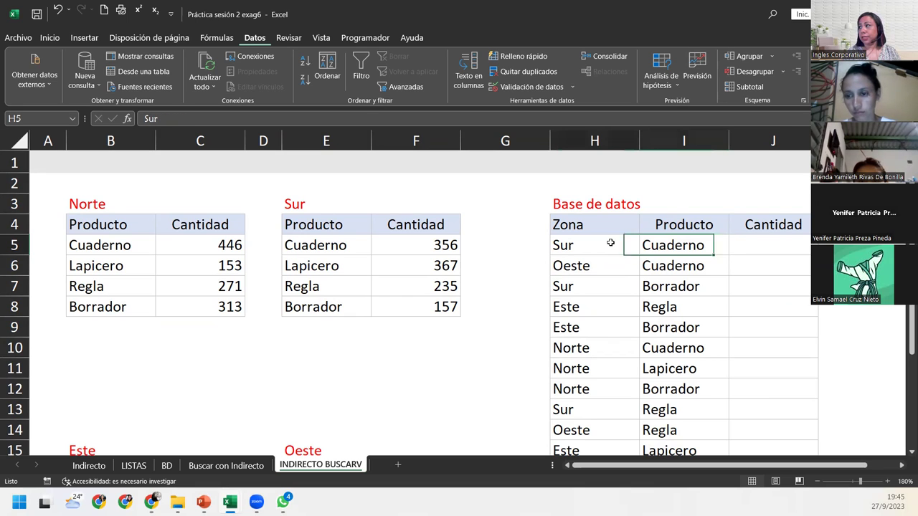
click(606, 267)
click(598, 288)
click(594, 309)
click(590, 349)
click(590, 305)
click(589, 246)
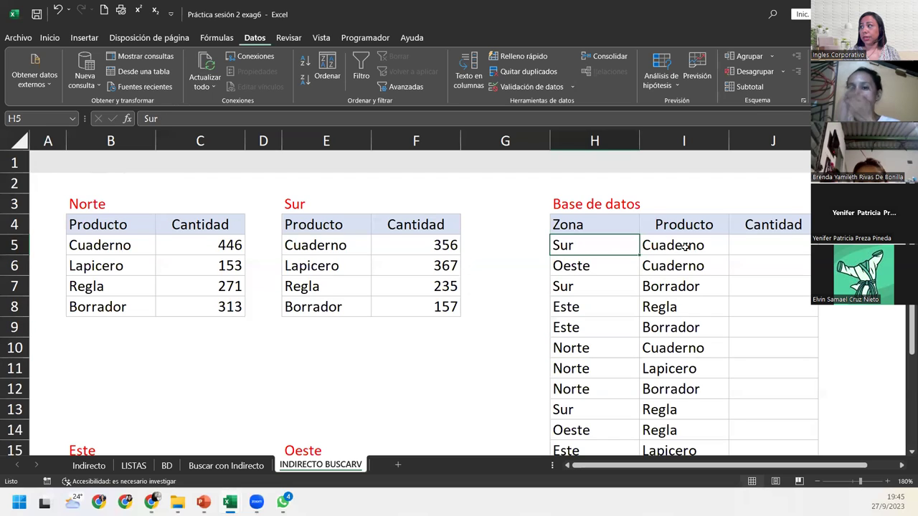
click(786, 245)
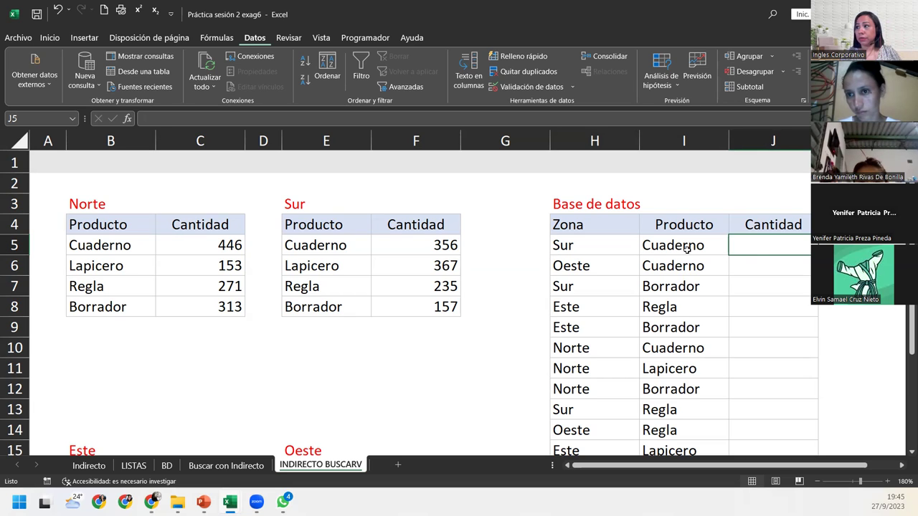
click(314, 229)
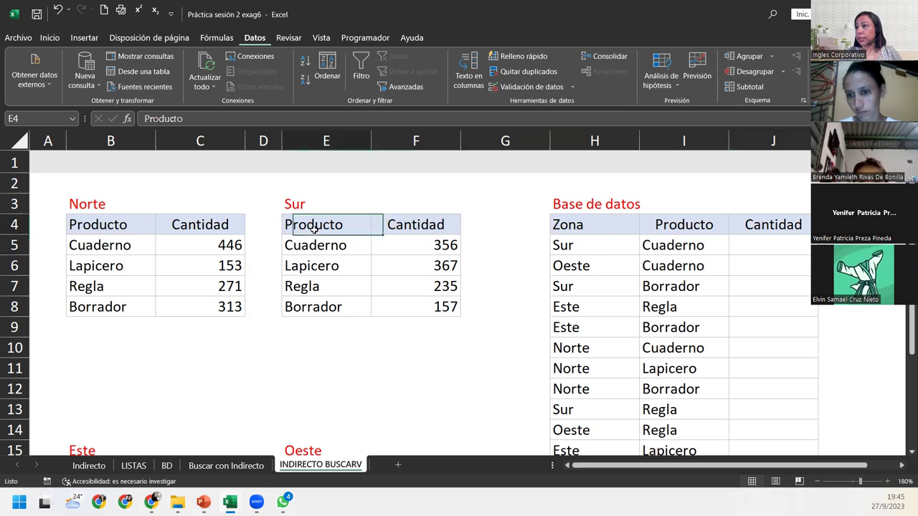
drag(314, 229, 422, 307)
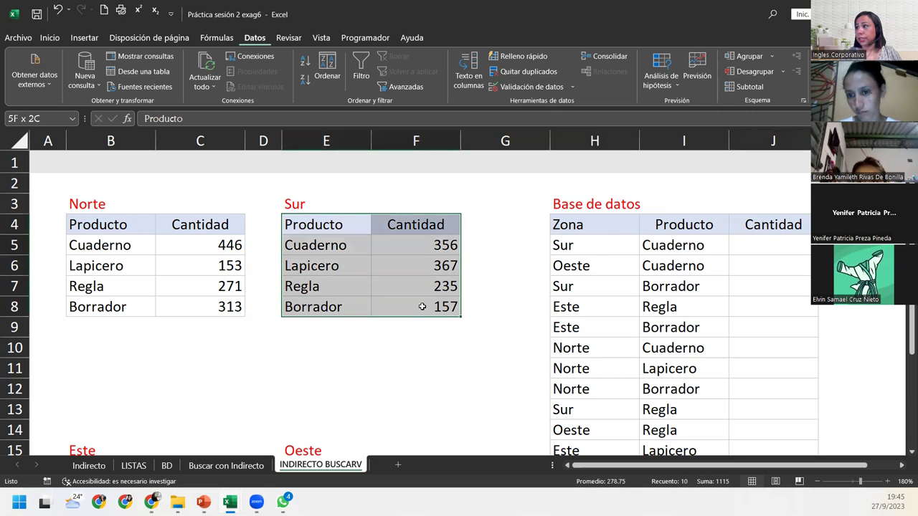
click(417, 240)
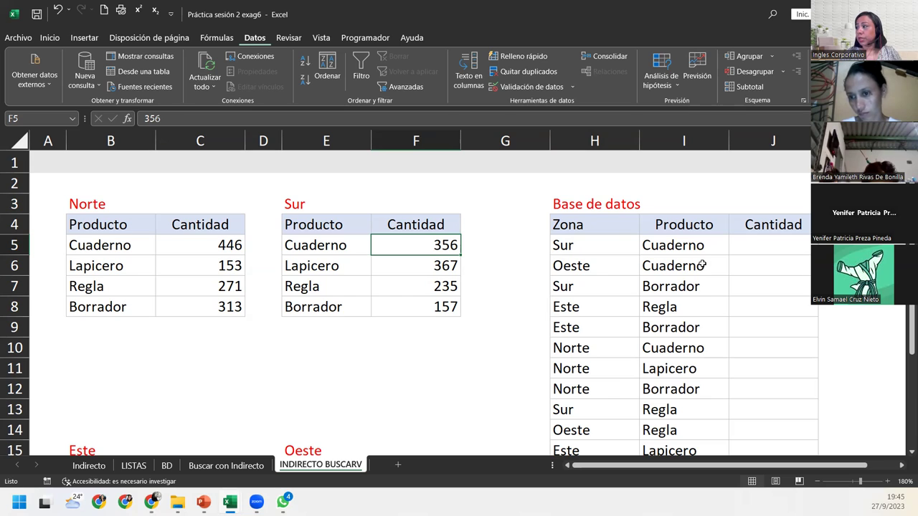
click(757, 240)
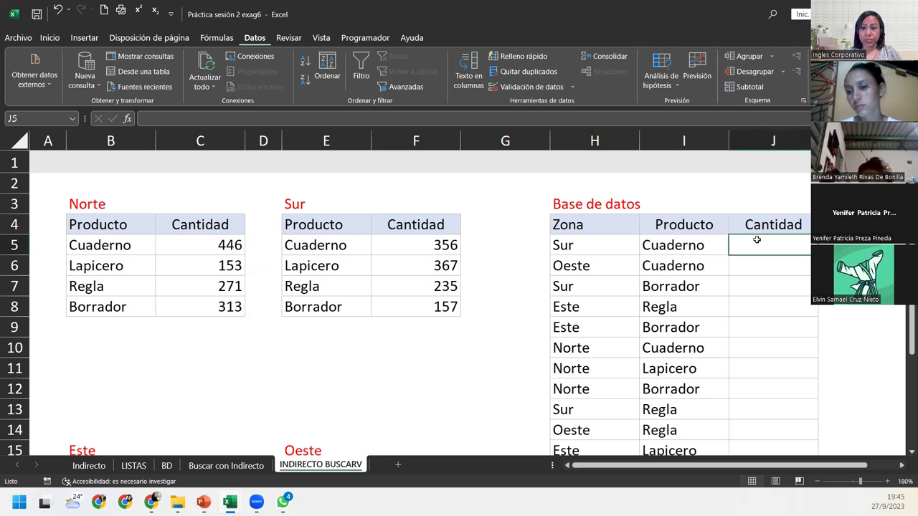
scroll(731, 364, down, 3)
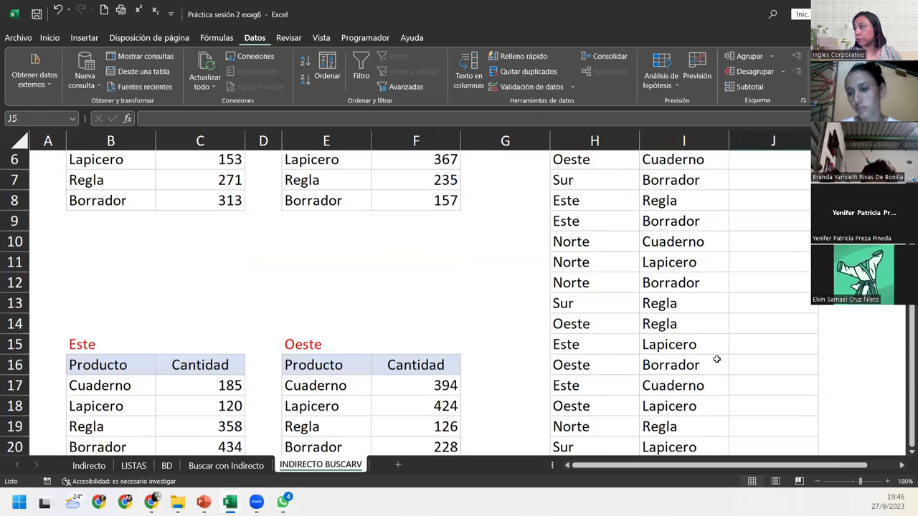
scroll(709, 343, up, 3)
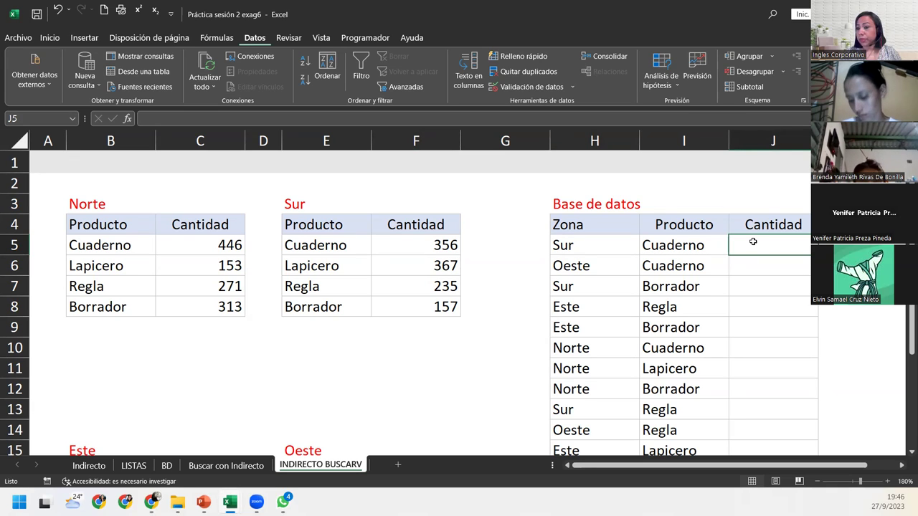
click(752, 266)
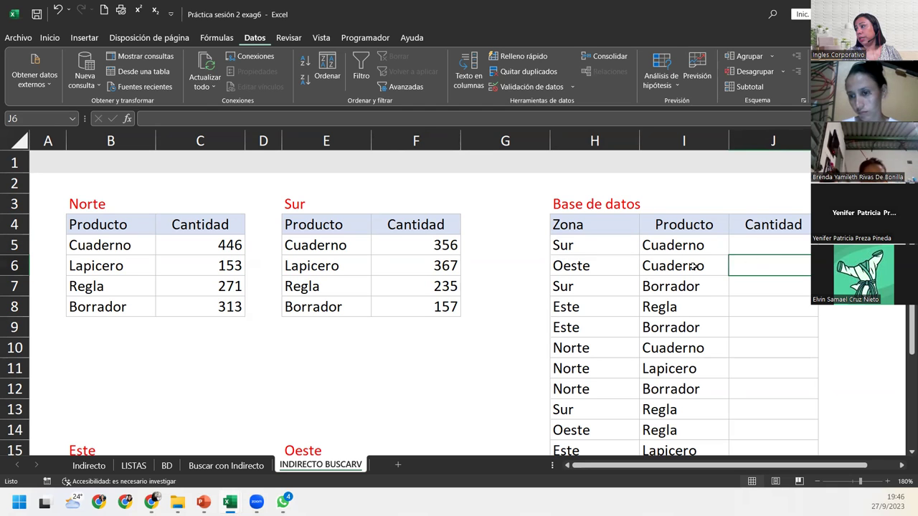
scroll(353, 289, down, 3)
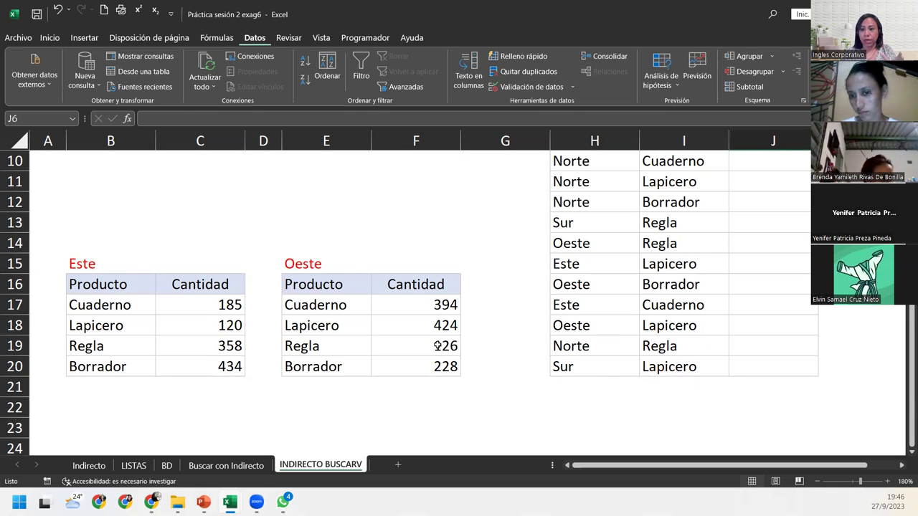
scroll(509, 352, up, 3)
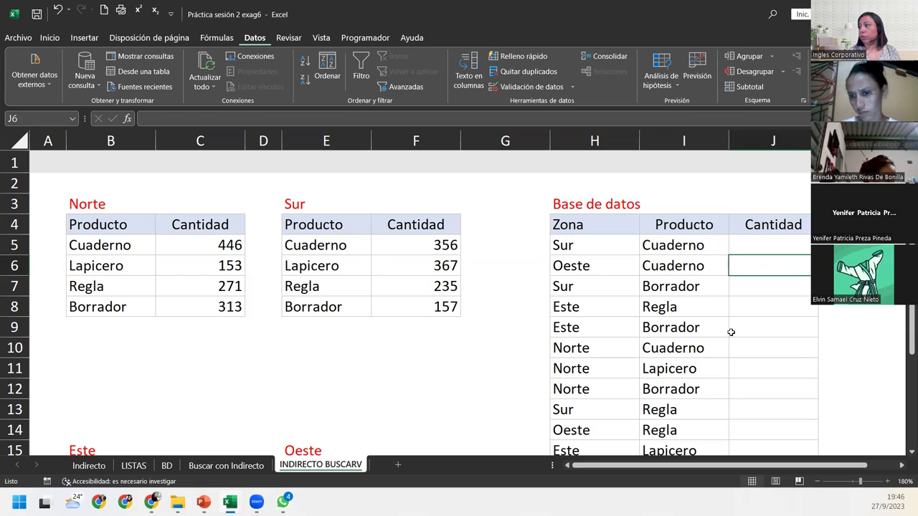
click(751, 240)
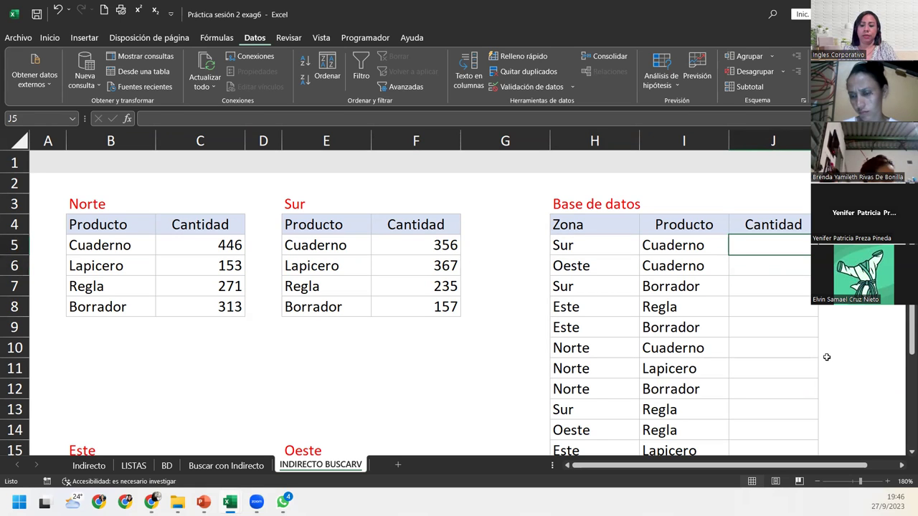
In J5 enter a BUSCARV lookup of I5 in the Sur table E4:F8.
text(=bus)
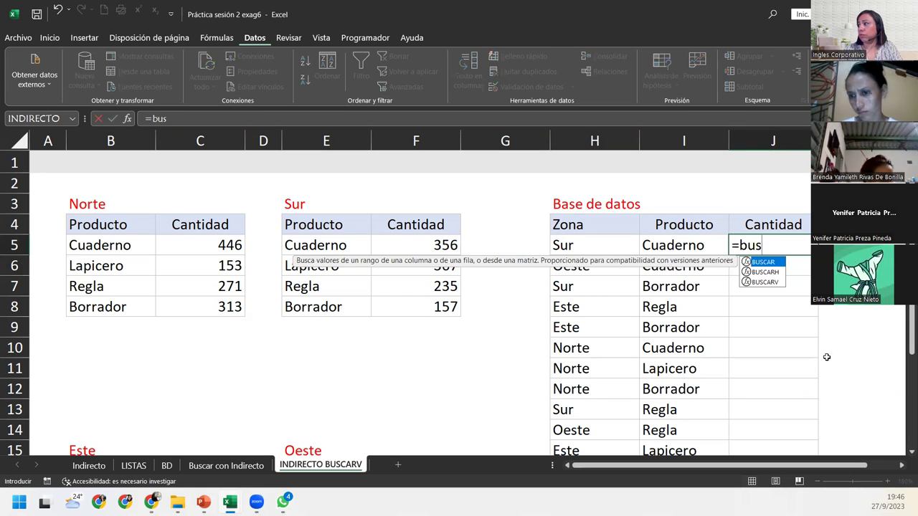
key(Down)
key(Down)
key(Tab)
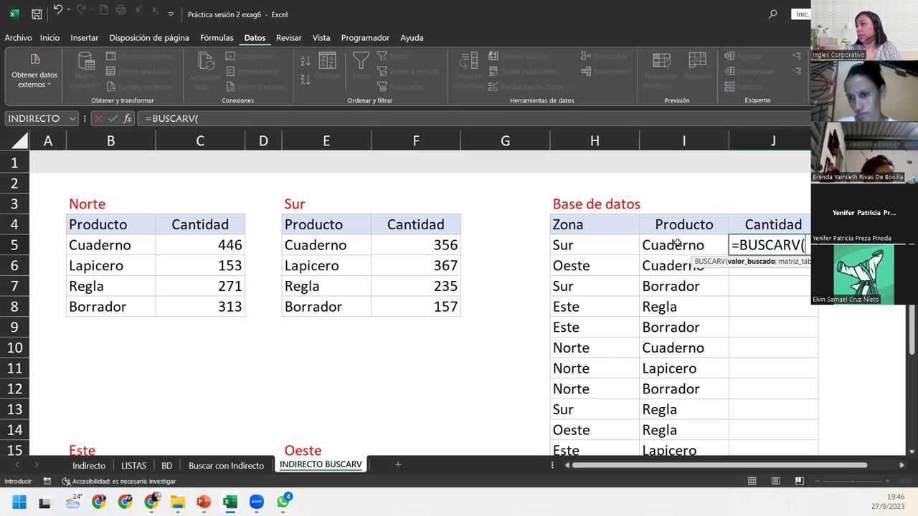
click(683, 245)
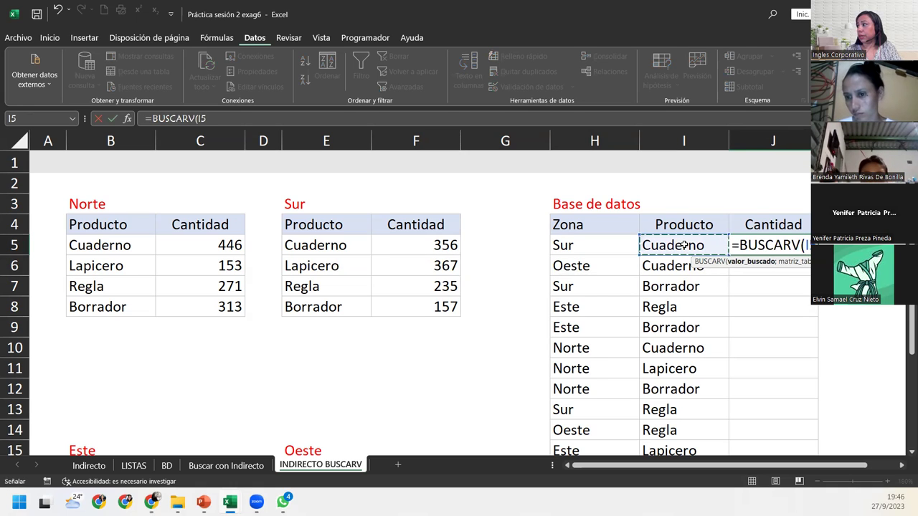
text(;)
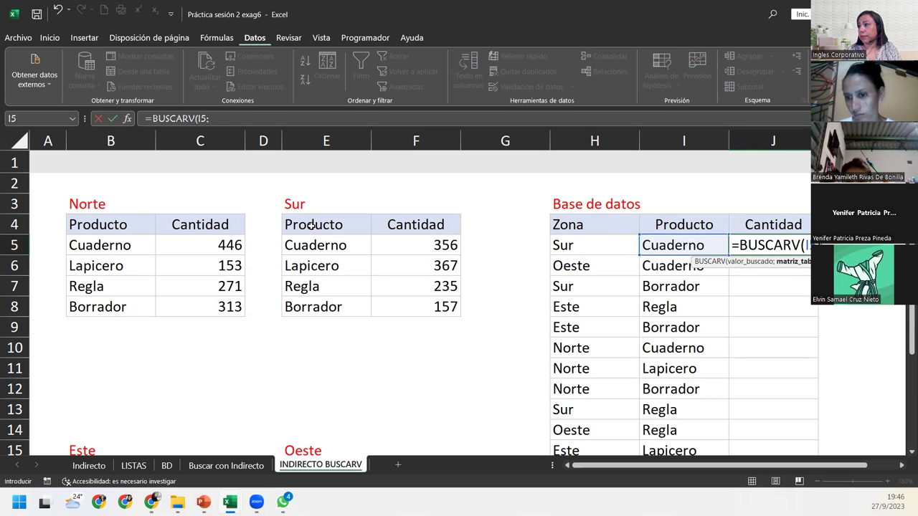
drag(312, 225, 440, 307)
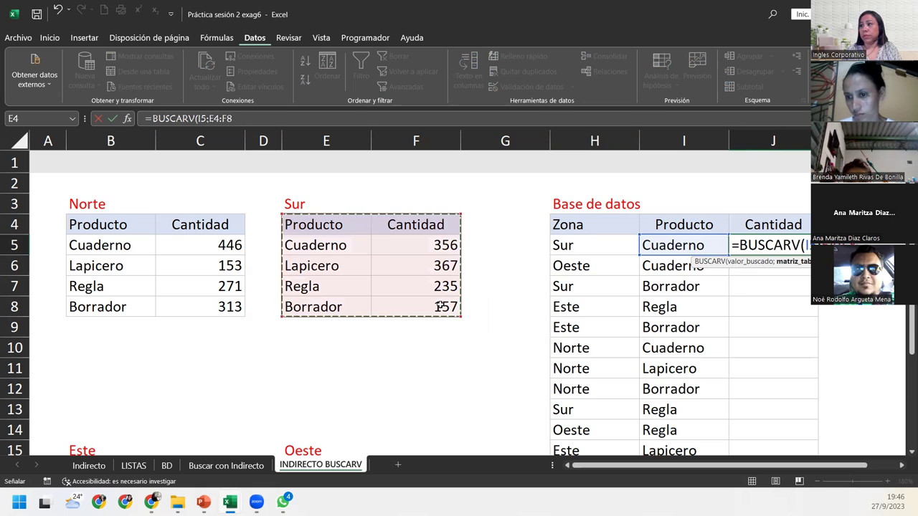
text(;2)
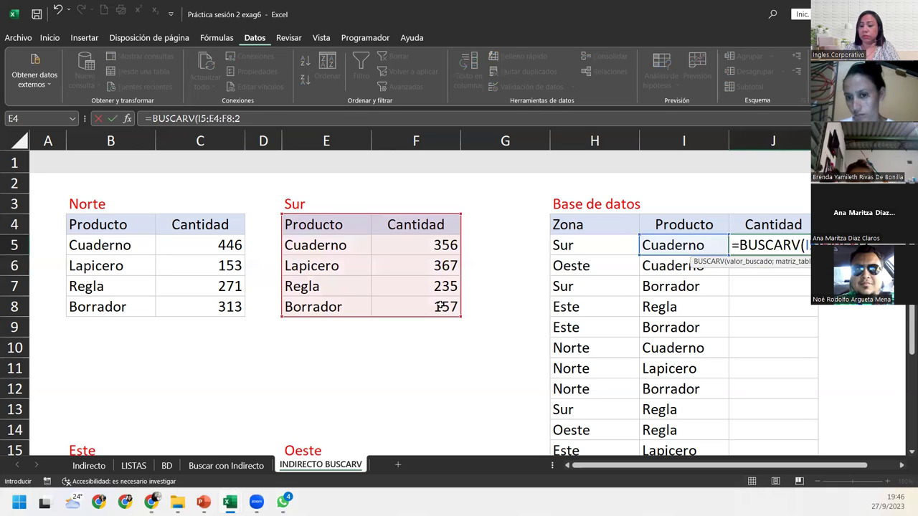
text())
key(Return)
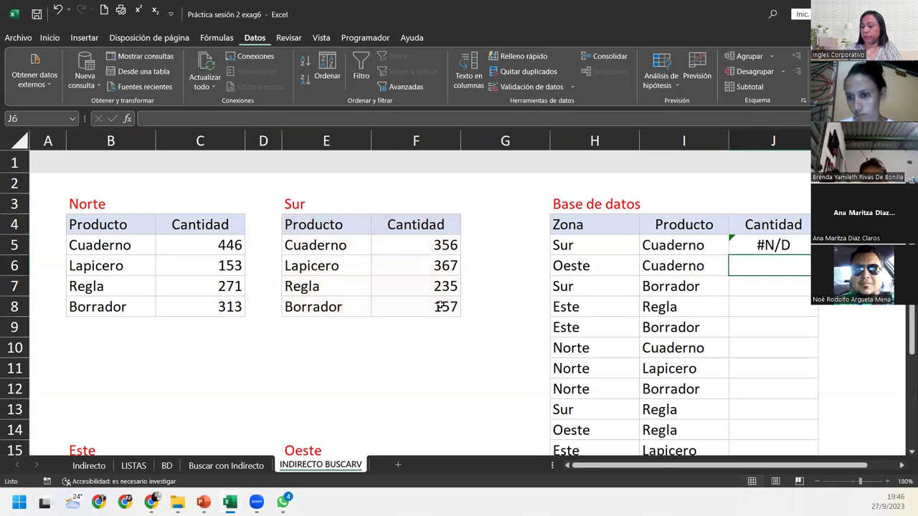
Edit the J5 formula's trailing arguments to fix its #N/D result.
key(Up)
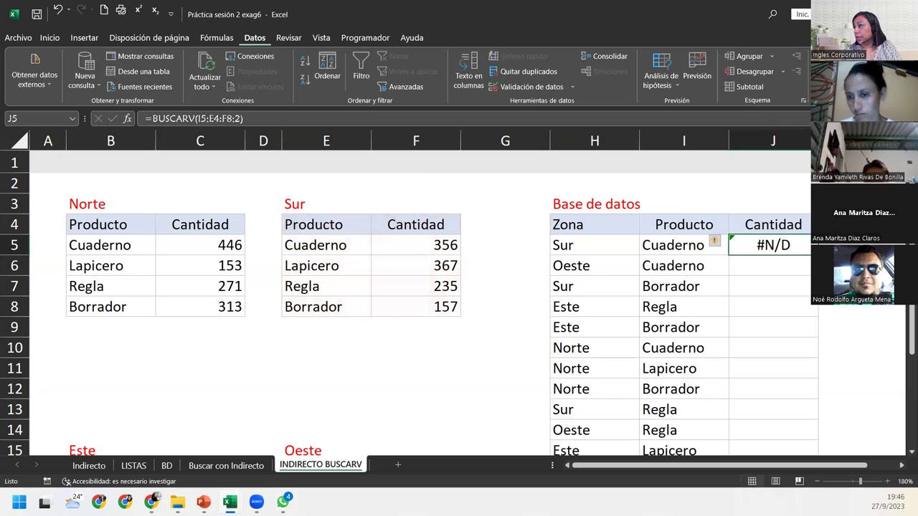
double_click(808, 249)
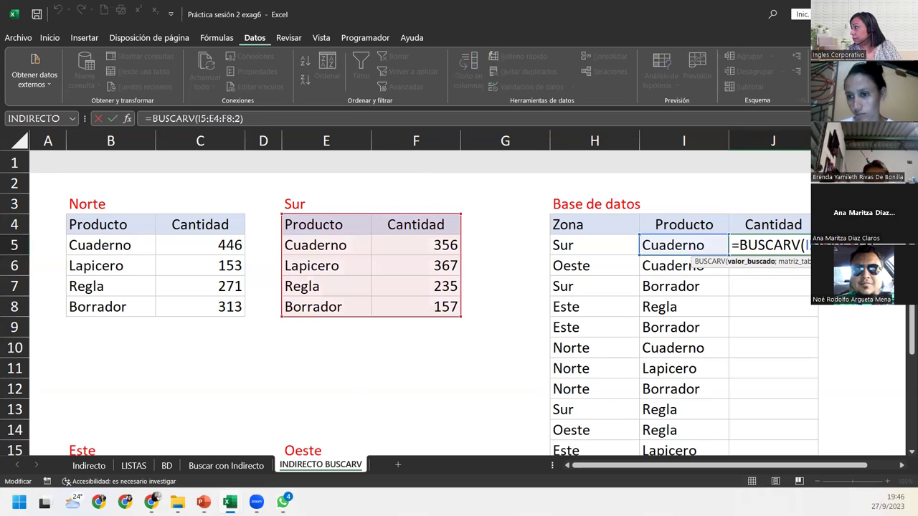
text(;)
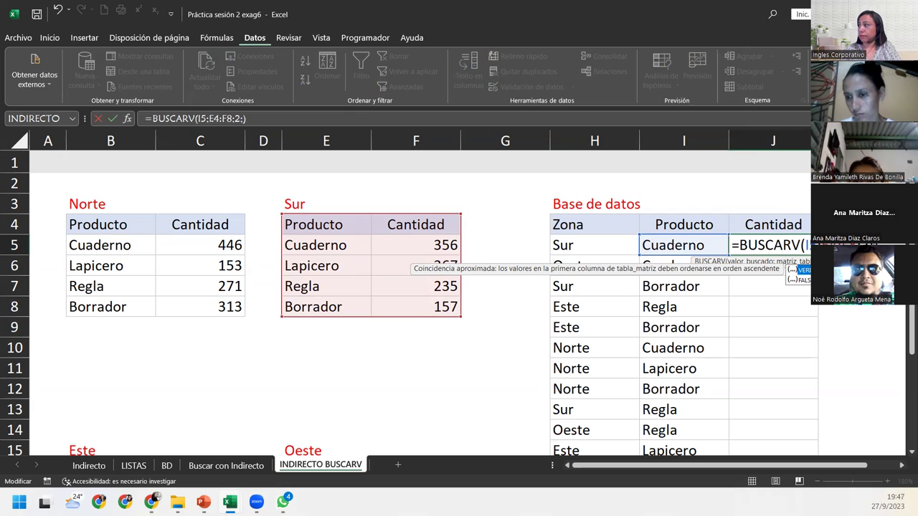
key(Return)
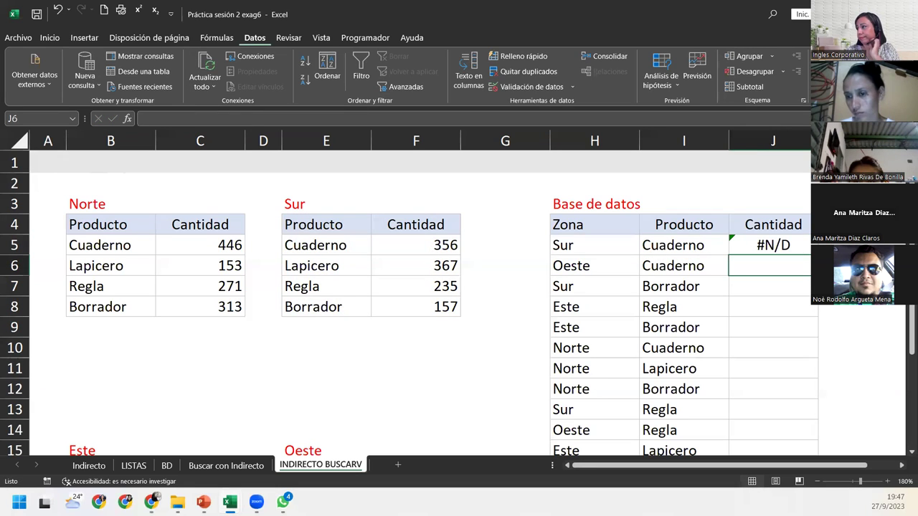
click(764, 246)
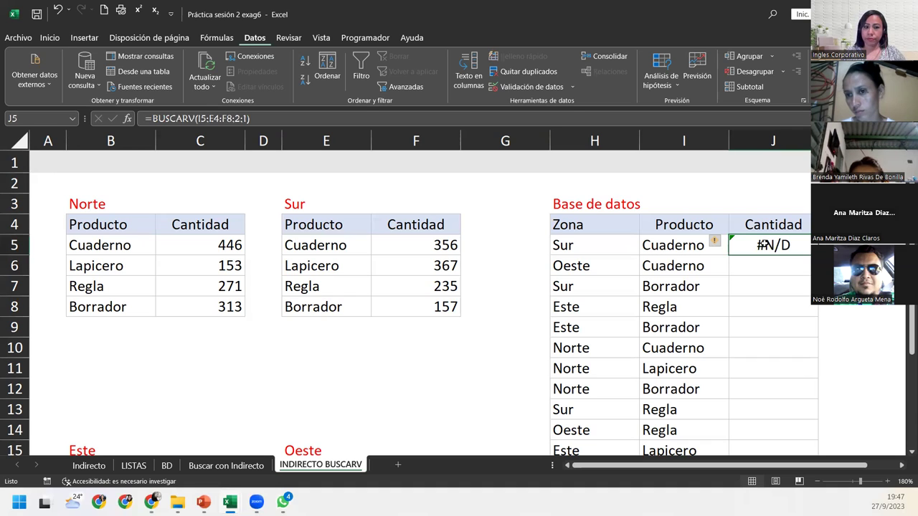
double_click(765, 245)
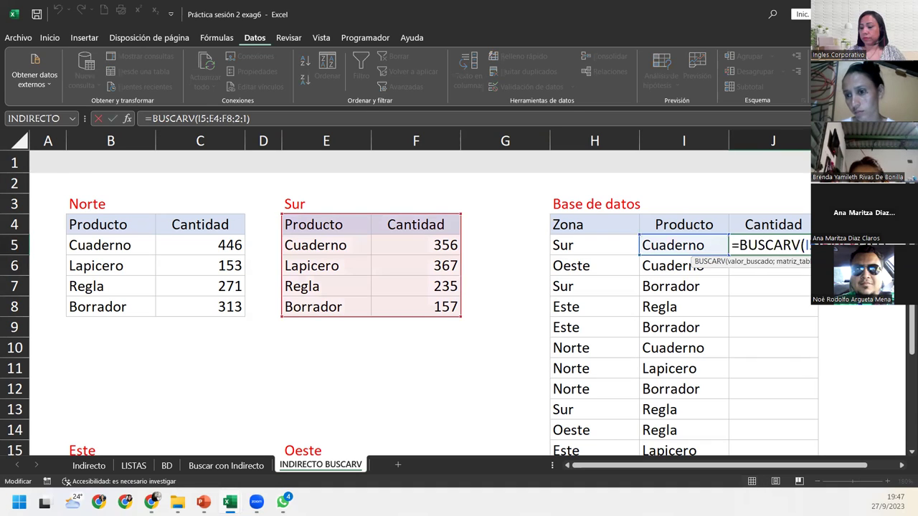
text(0)
Confirm J5 showing 356, copy its formula into J6, and check Oeste's Cuaderno quantity 394.
key(Return)
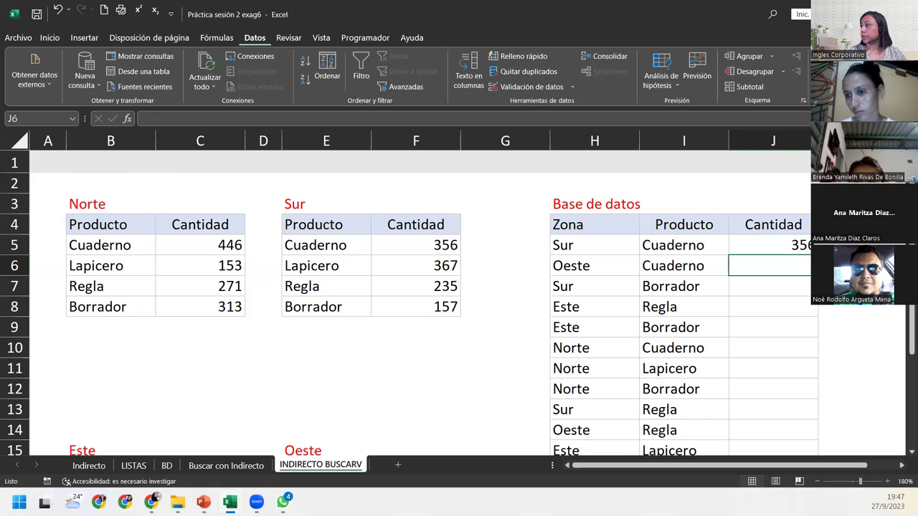
click(772, 245)
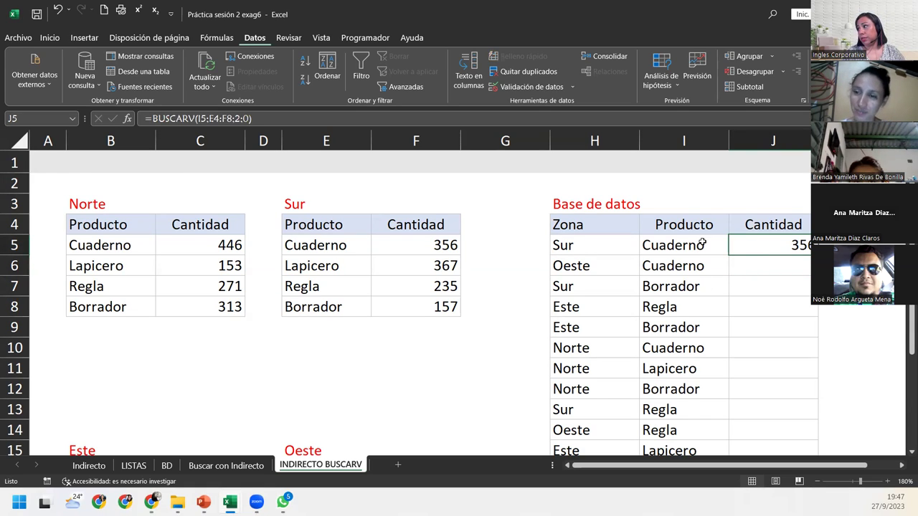
drag(812, 255, 811, 276)
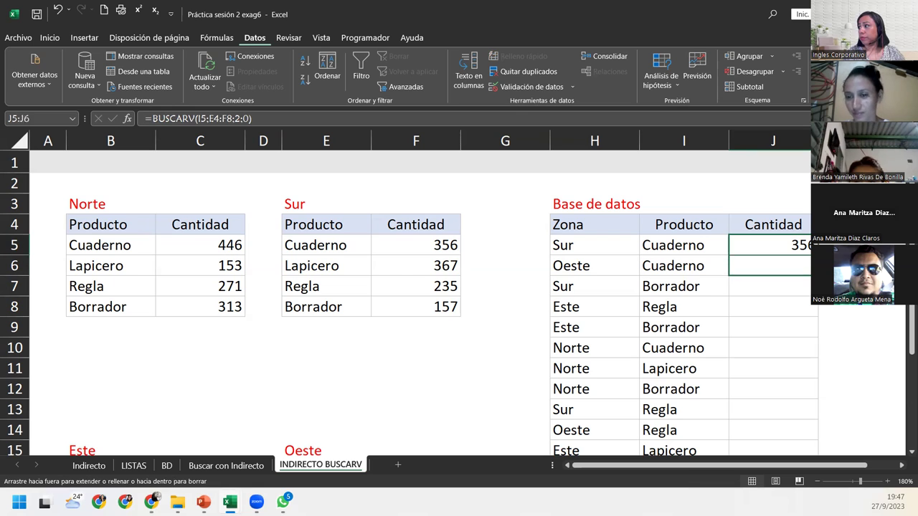
click(769, 263)
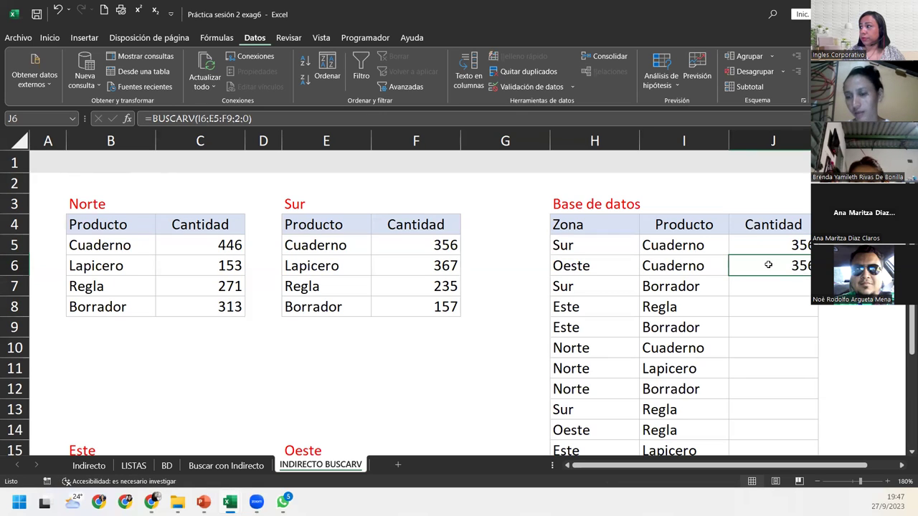
scroll(344, 327, down, 3)
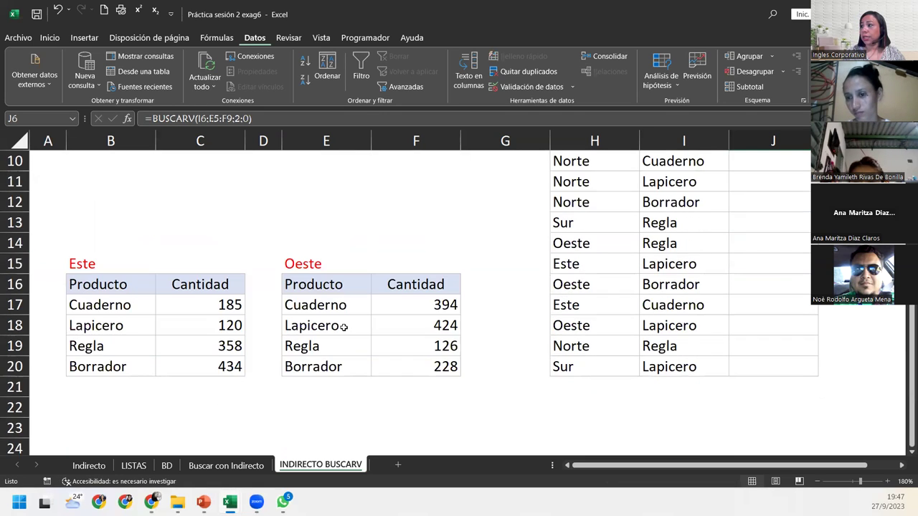
click(436, 306)
scroll(436, 306, up, 3)
scroll(436, 306, down, 2)
scroll(436, 306, up, 2)
Point J6's lookup range at the Oeste table E16:F20 so it returns 394.
double_click(784, 268)
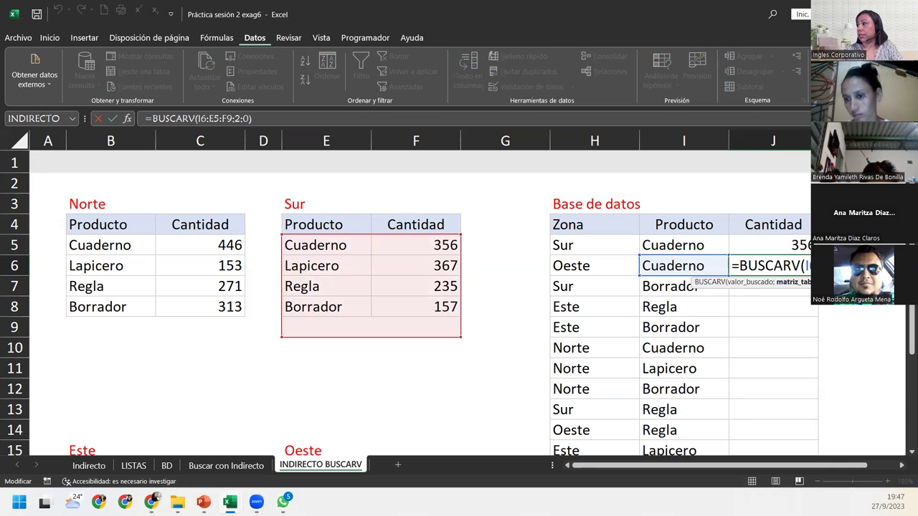
scroll(476, 408, down, 2)
scroll(420, 393, down, 1)
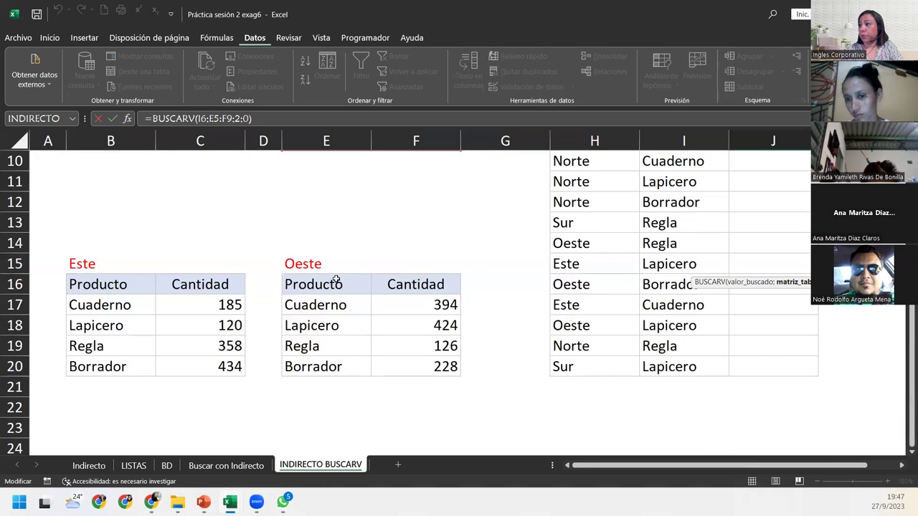
click(334, 281)
drag(399, 301, 413, 359)
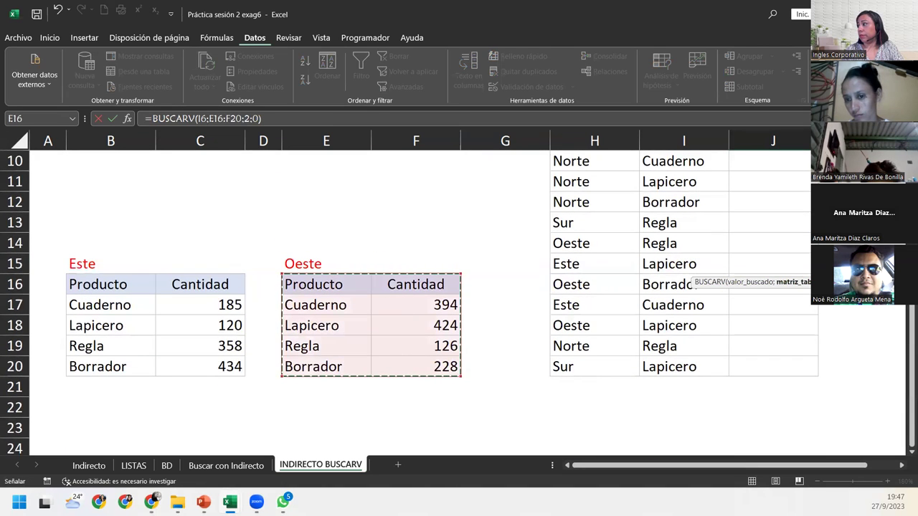
scroll(766, 234, up, 3)
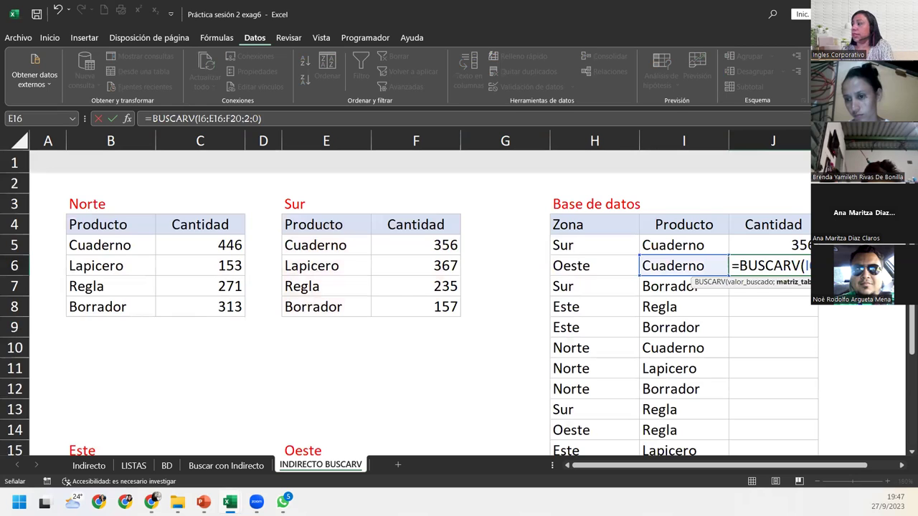
key(Return)
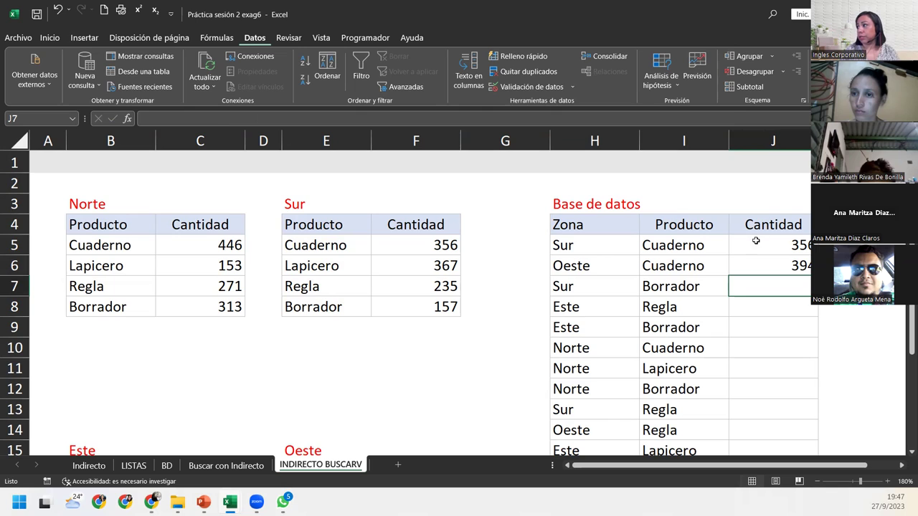
drag(756, 241, 766, 268)
Clear J5:J6 and start a new J5 formula =BUSCARV(I5; using I5 as lookup value.
key(Delete)
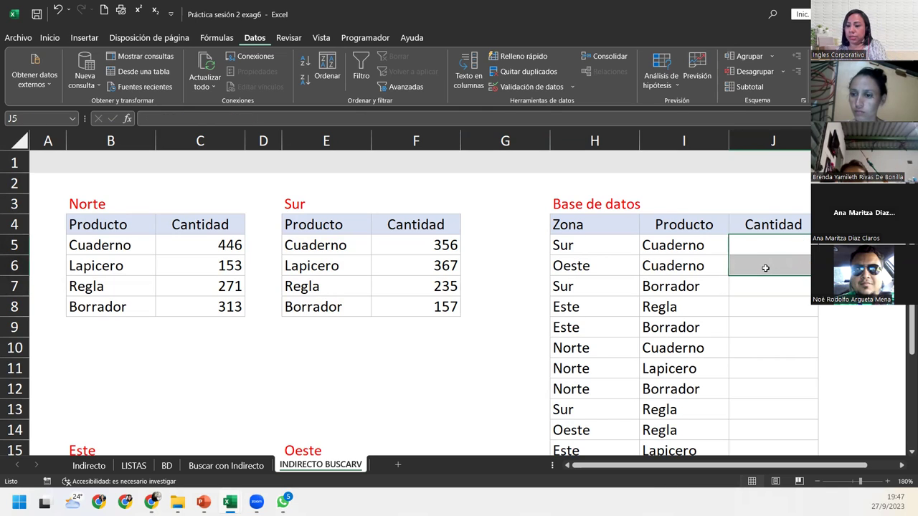
click(764, 242)
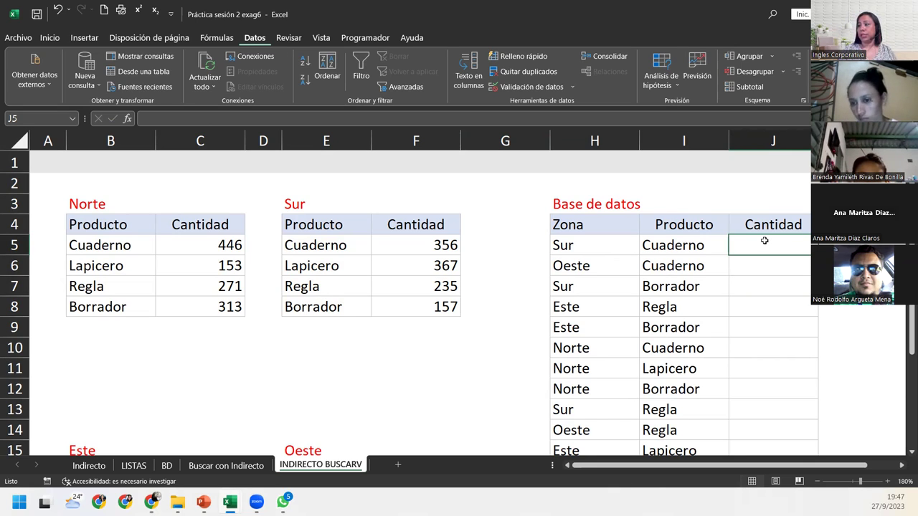
text(=)
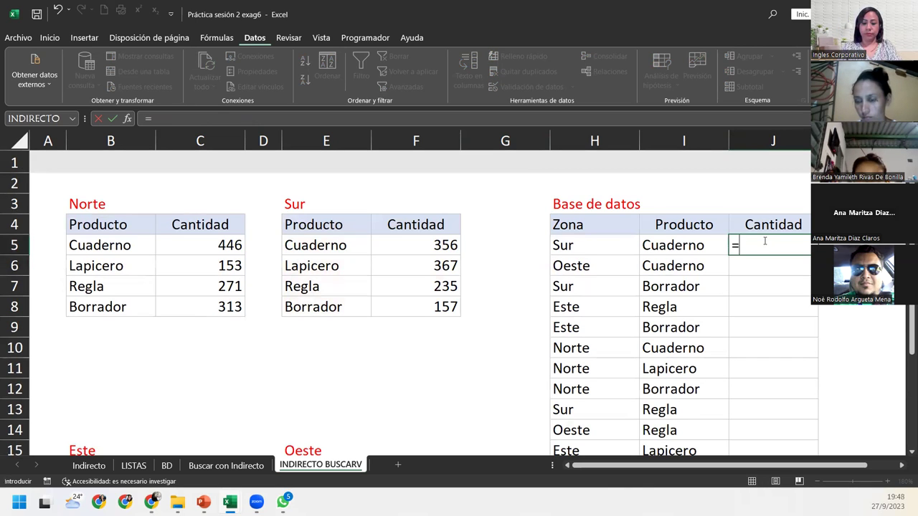
text(bus)
key(Down)
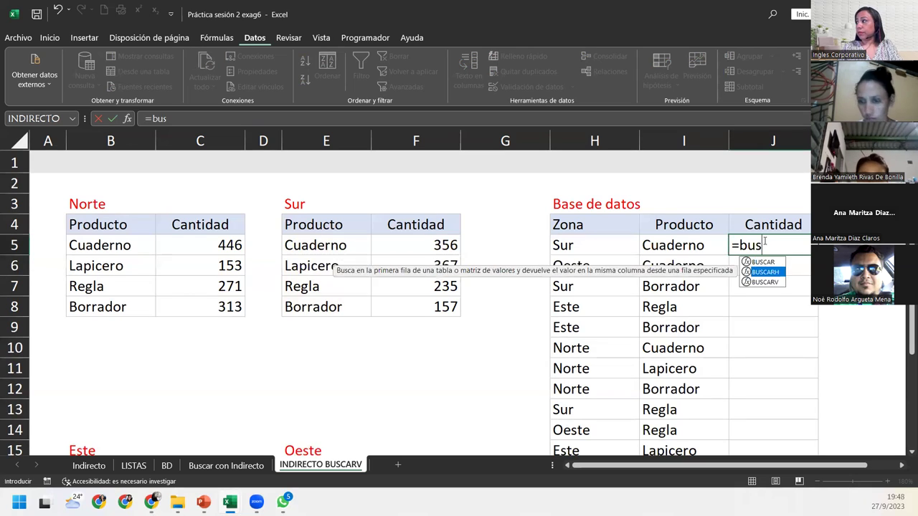
key(Down)
key(Tab)
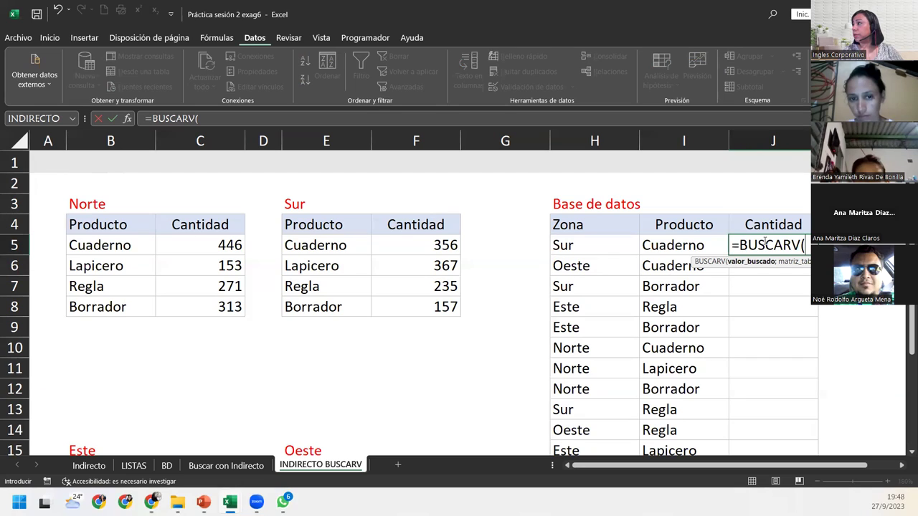
click(690, 244)
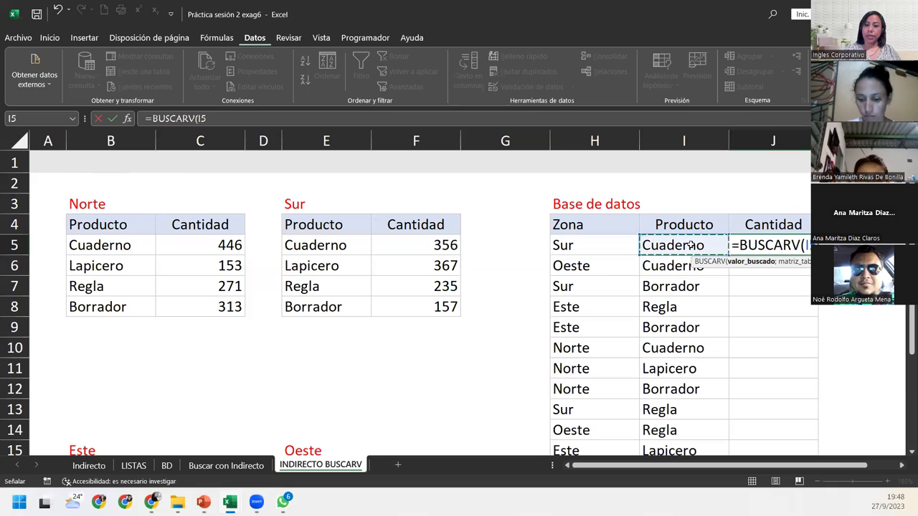
text(;)
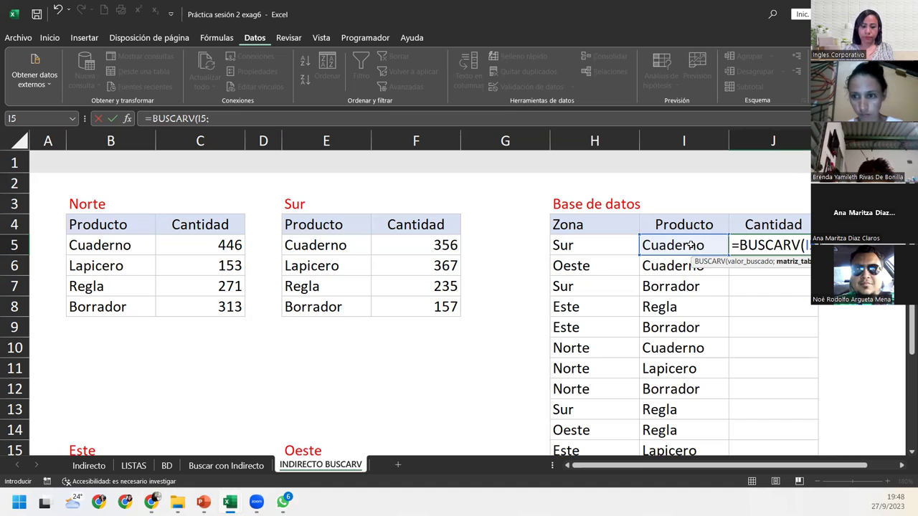
Add INDIRECTO(H5) as the table argument, followed by column 2 and exact match 0.
text(indi)
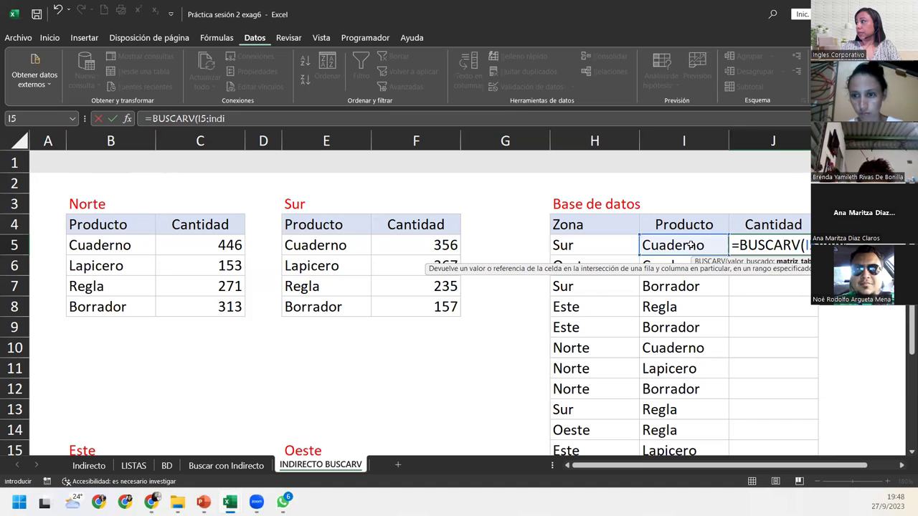
key(Down)
key(Tab)
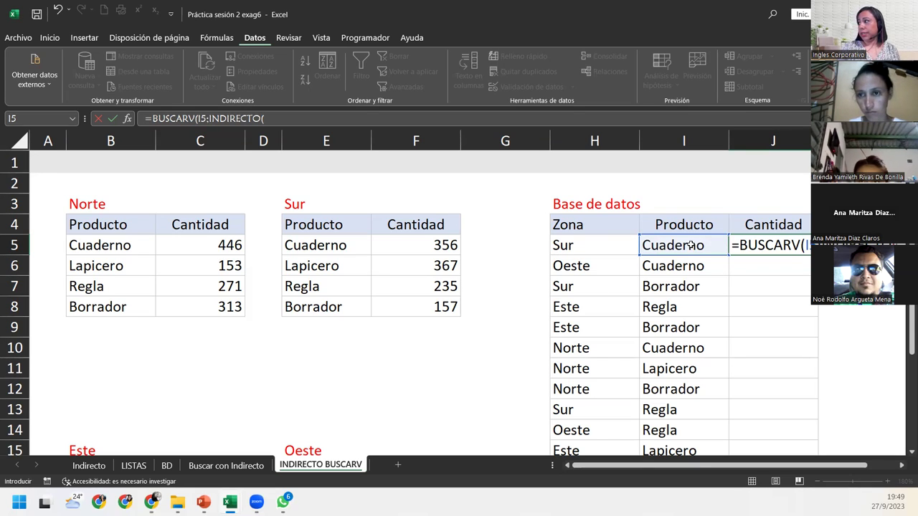
click(597, 244)
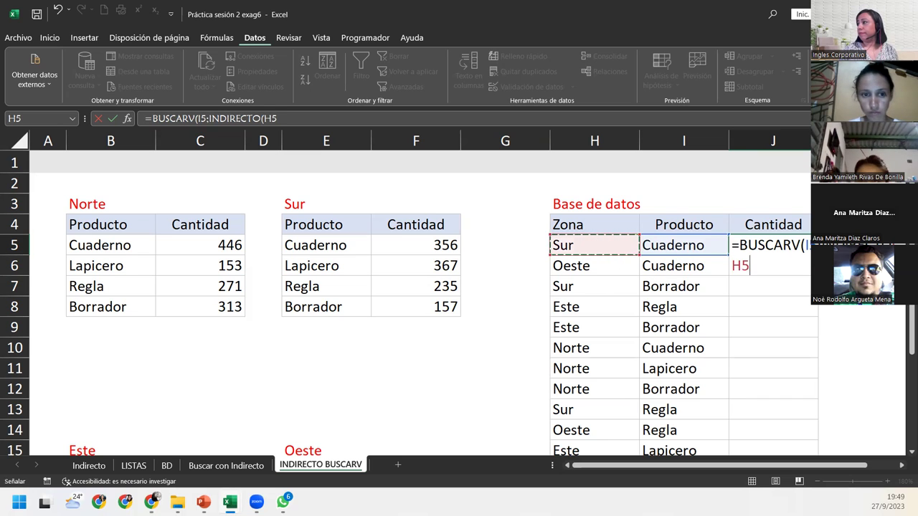
click(902, 469)
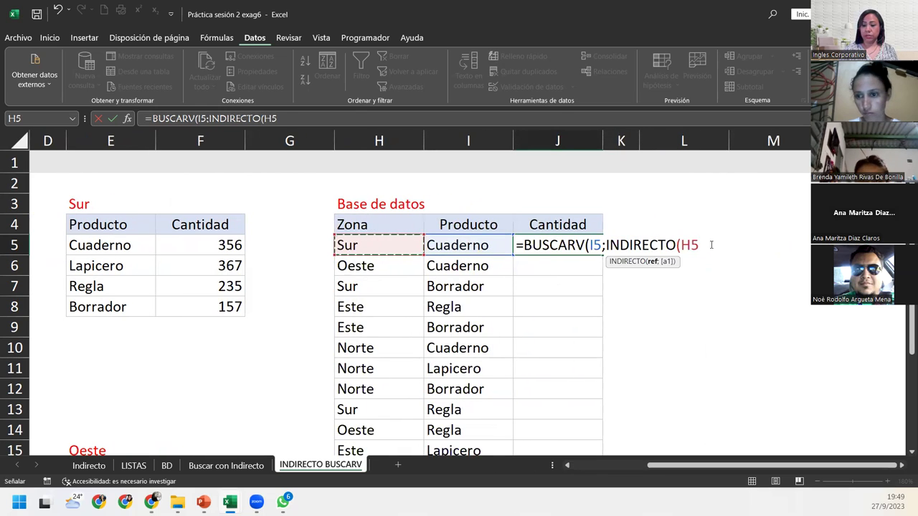
text())
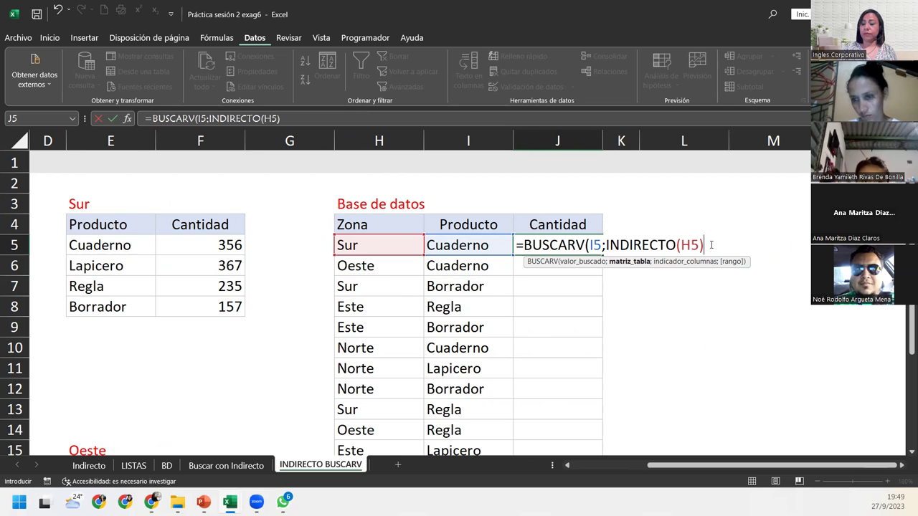
text(;)
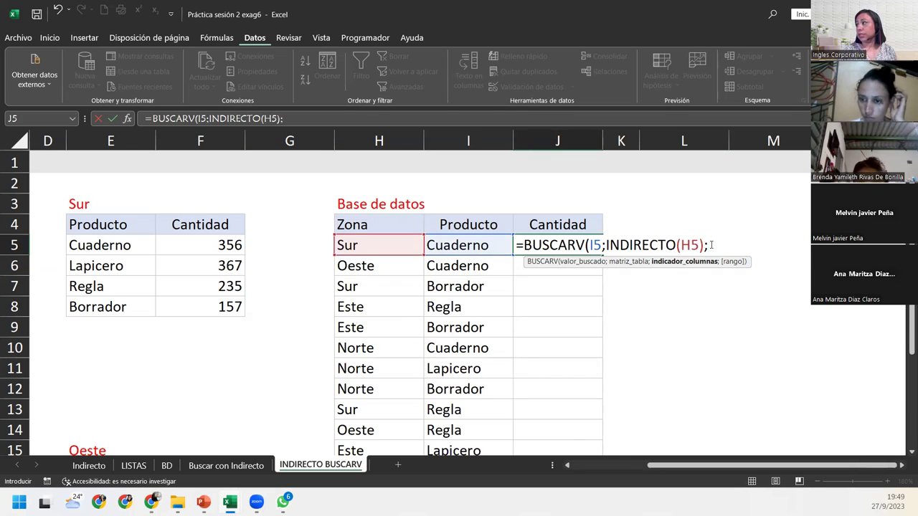
text(2)
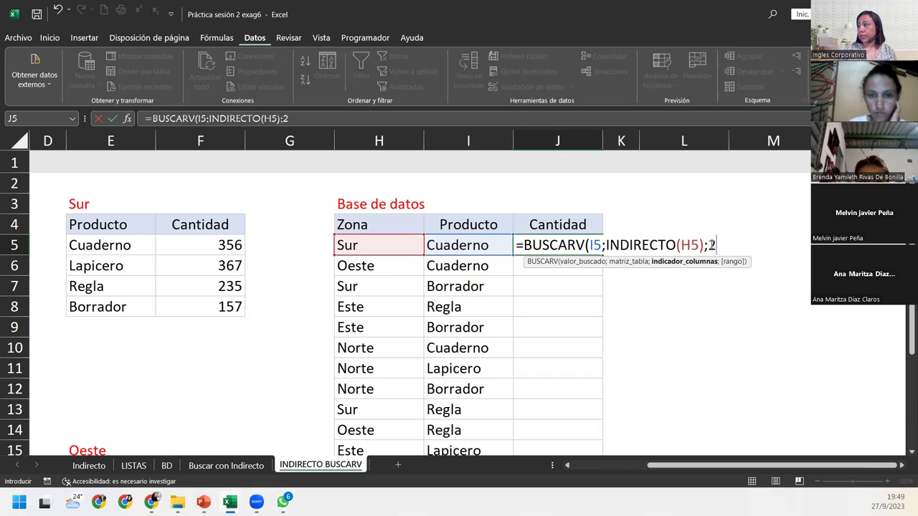
text(;)
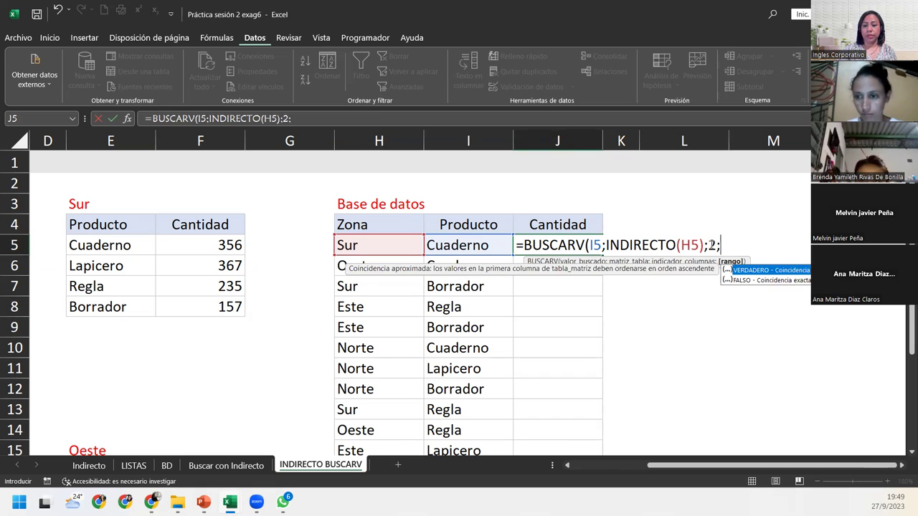
text(0)
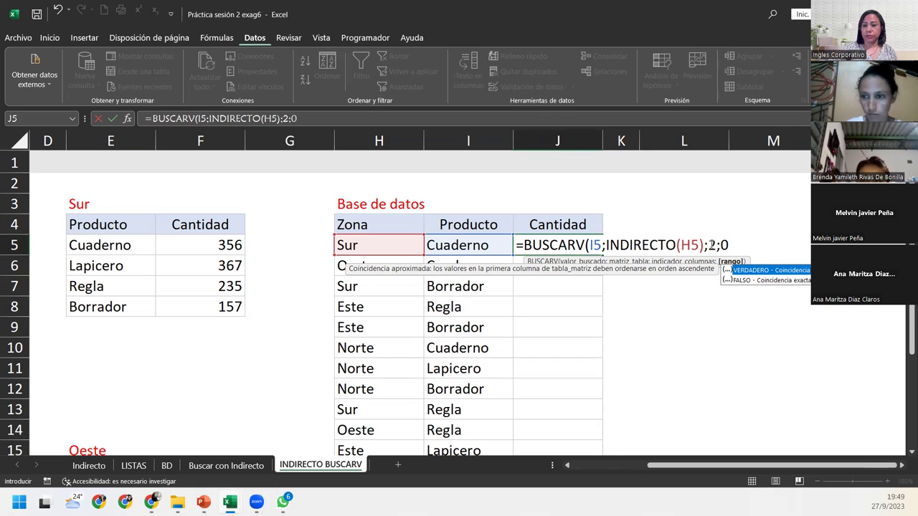
Close =BUSCARV(I5;INDIRECTO(H5);2;0) and review its arguments I5, INDIRECTO(H5), 2 and 0.
text())
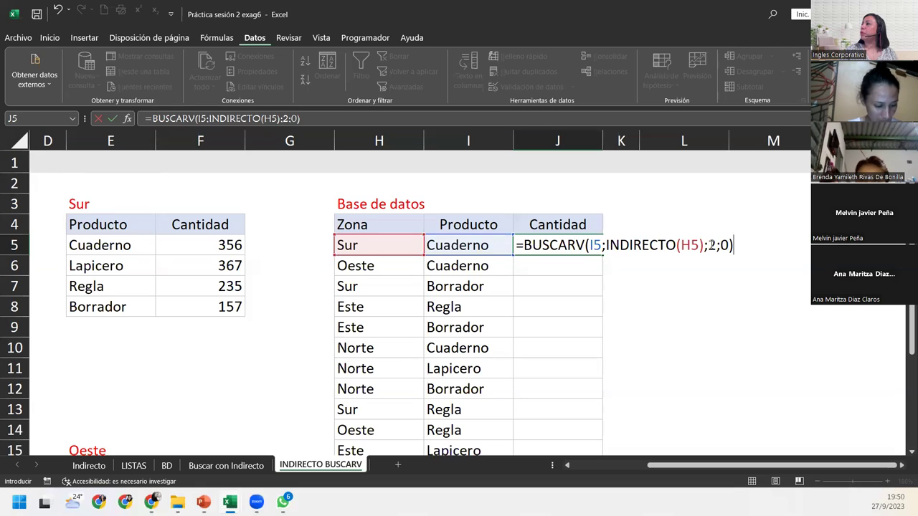
click(595, 246)
click(593, 262)
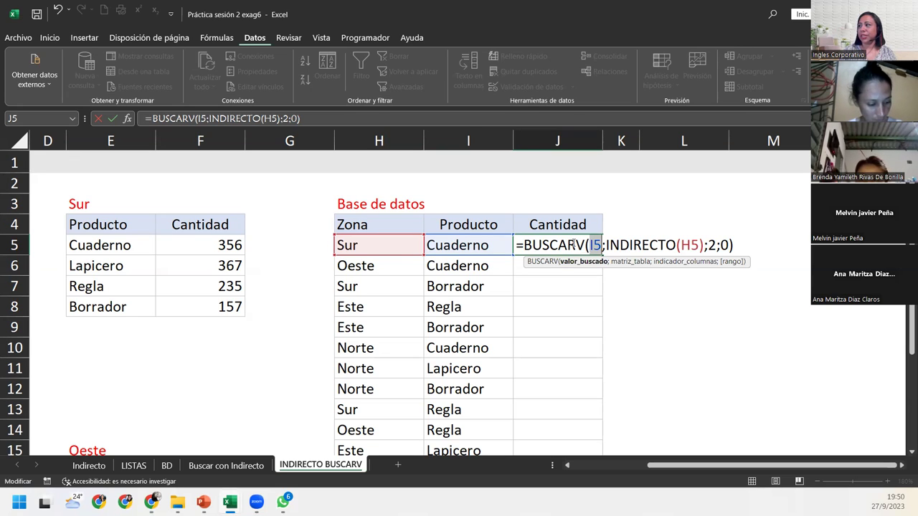
click(624, 262)
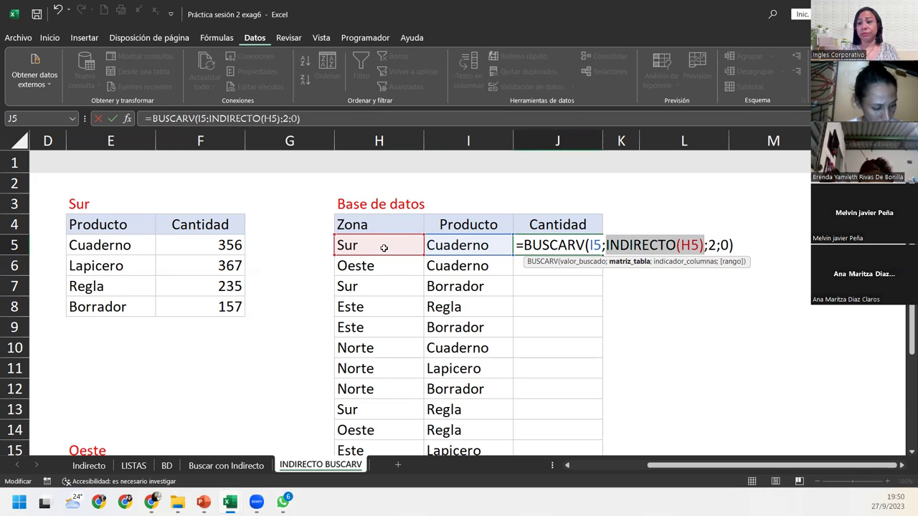
click(704, 264)
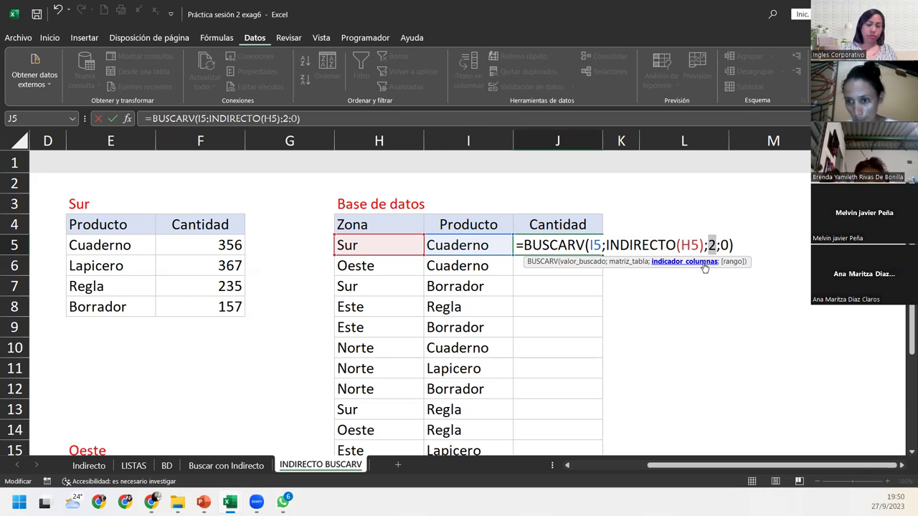
click(730, 263)
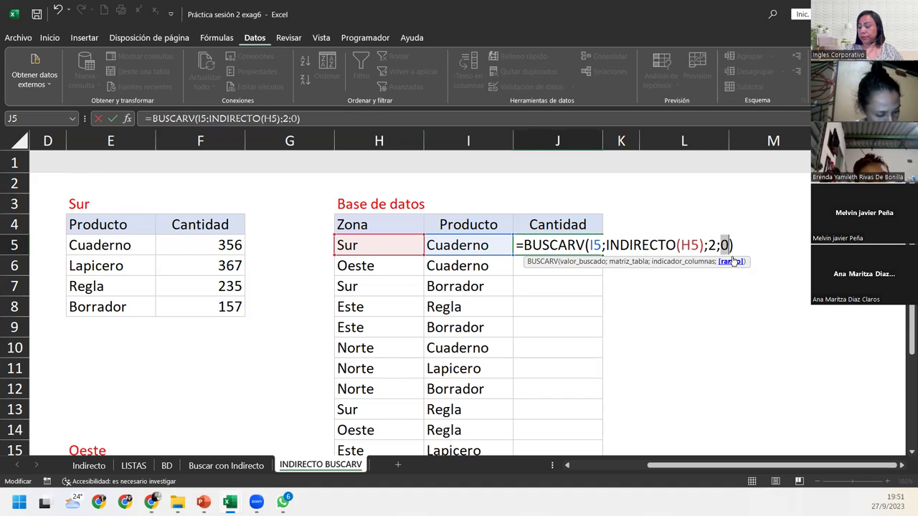
click(750, 246)
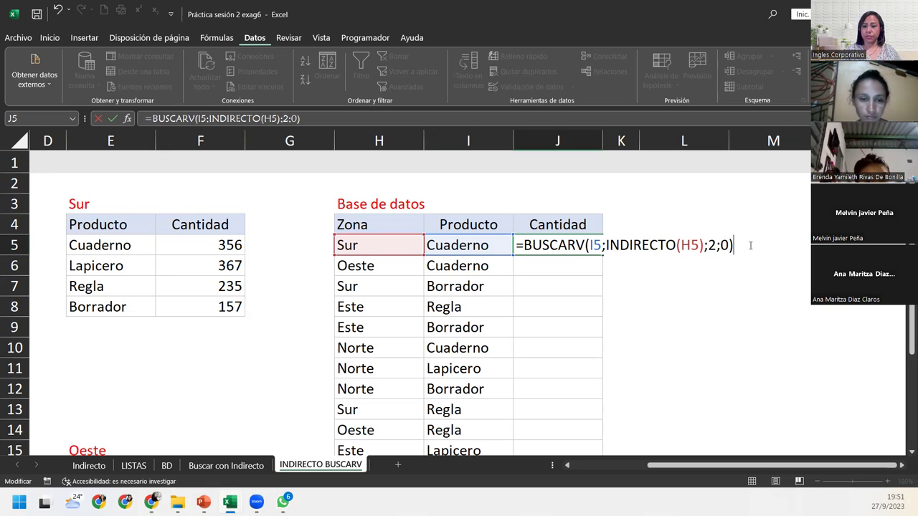
Enter the BUSCARV formula in J5 and fill it down the Cantidad column to J20.
key(Return)
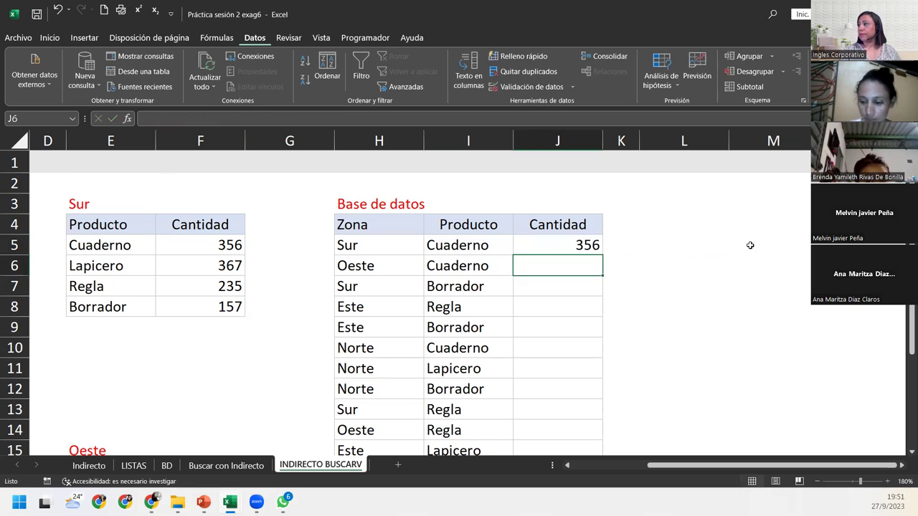
click(590, 247)
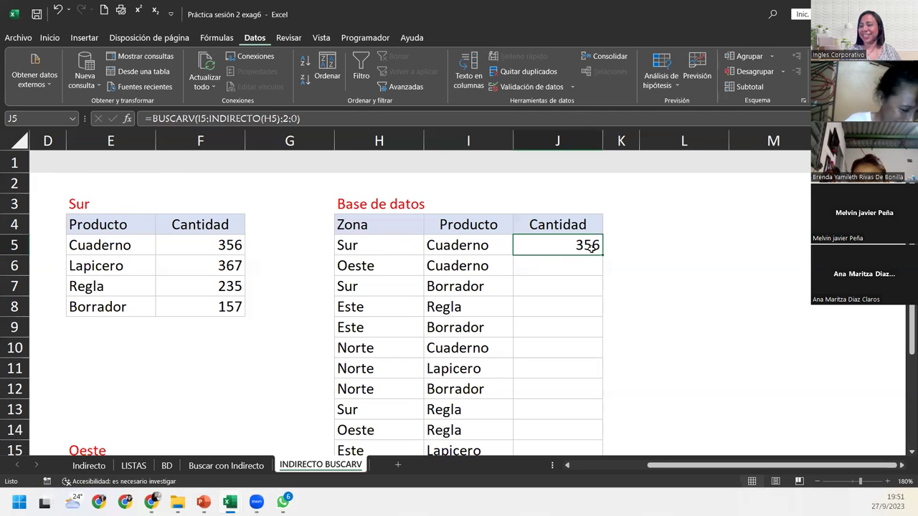
scroll(608, 235, down, 1)
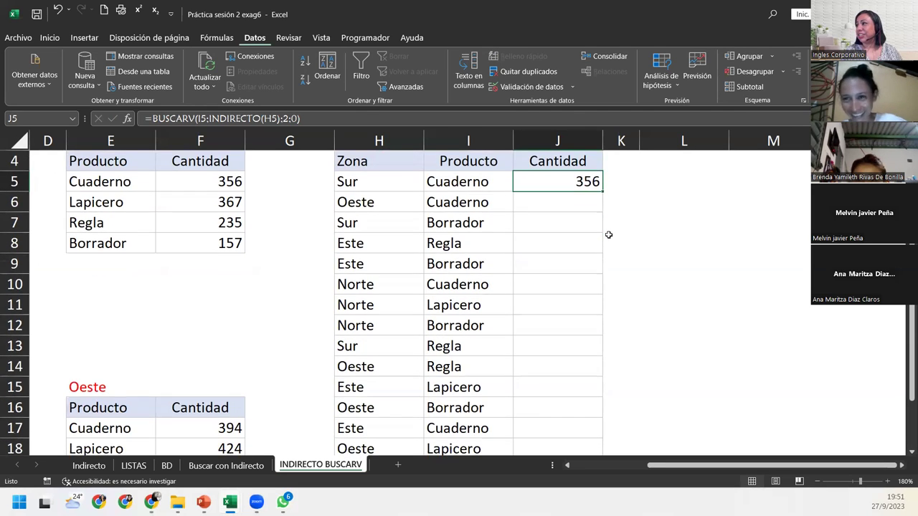
double_click(604, 191)
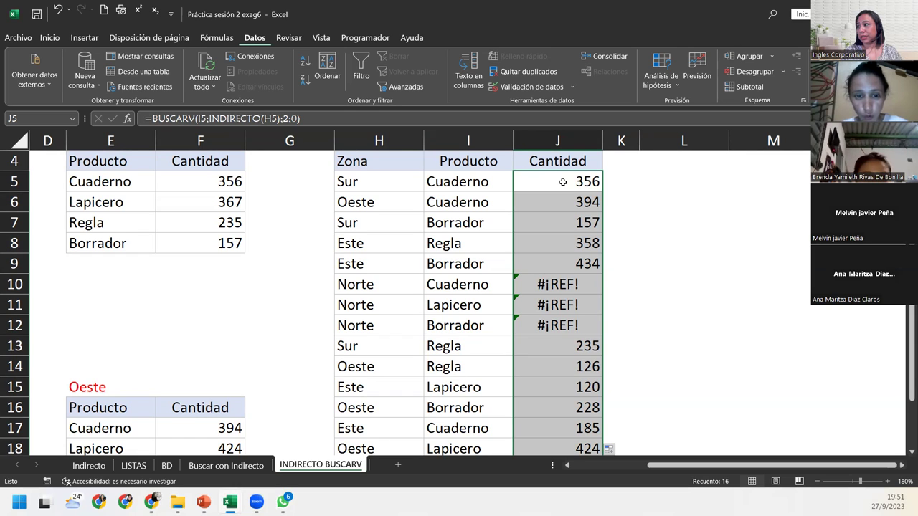
Inspect the #¡REF! error returned in J10 for a Norte row.
click(576, 285)
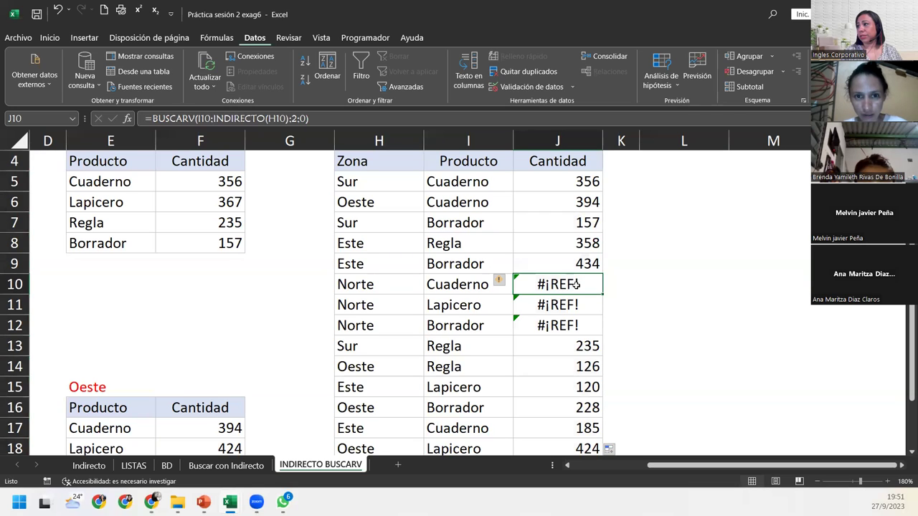
scroll(576, 285, down, 2)
scroll(576, 284, up, 3)
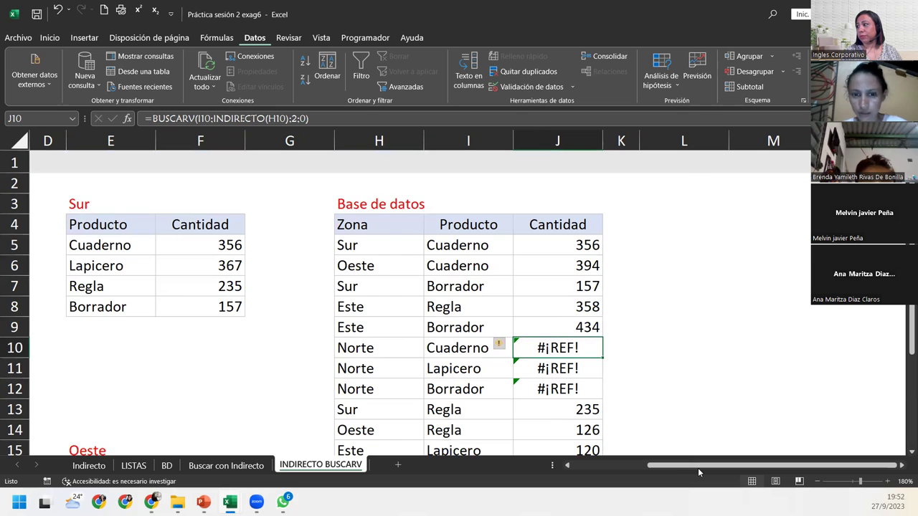
Review the workbook's defined names in the Fórmulas Administrador de nombres list.
drag(689, 468, 580, 468)
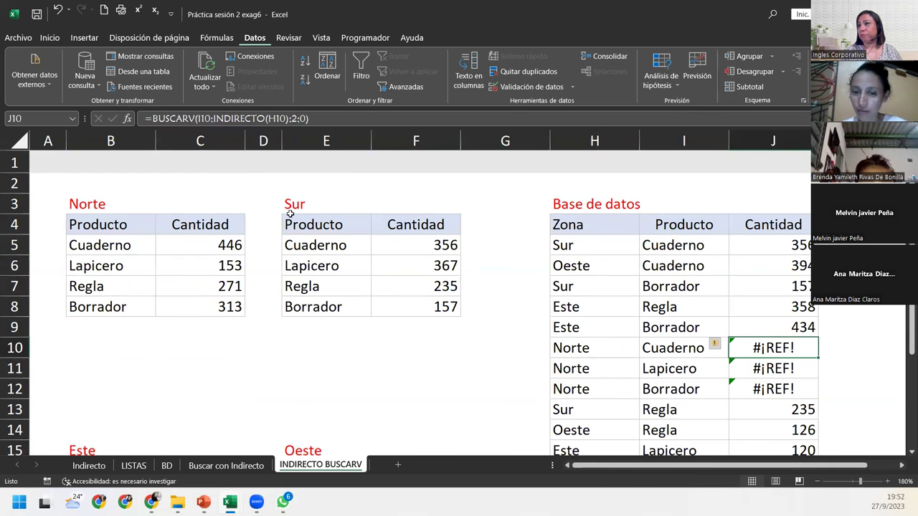
click(118, 247)
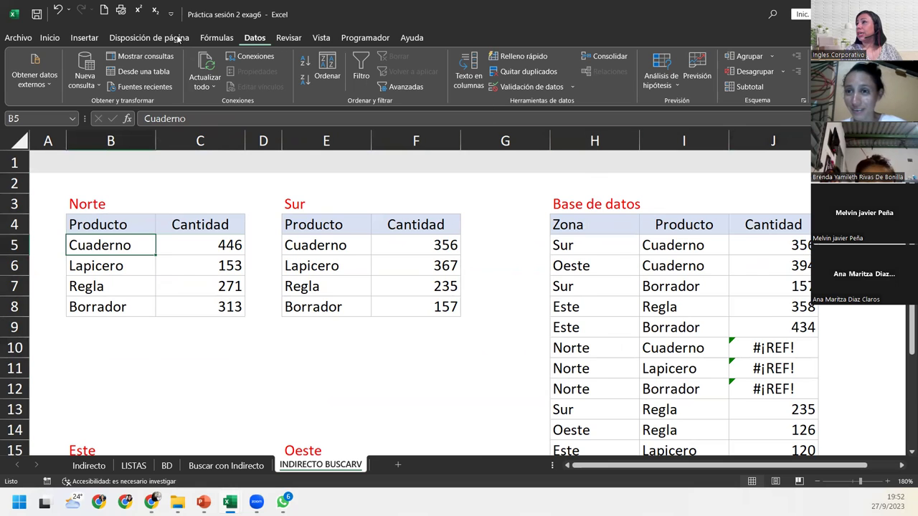
click(217, 37)
click(424, 71)
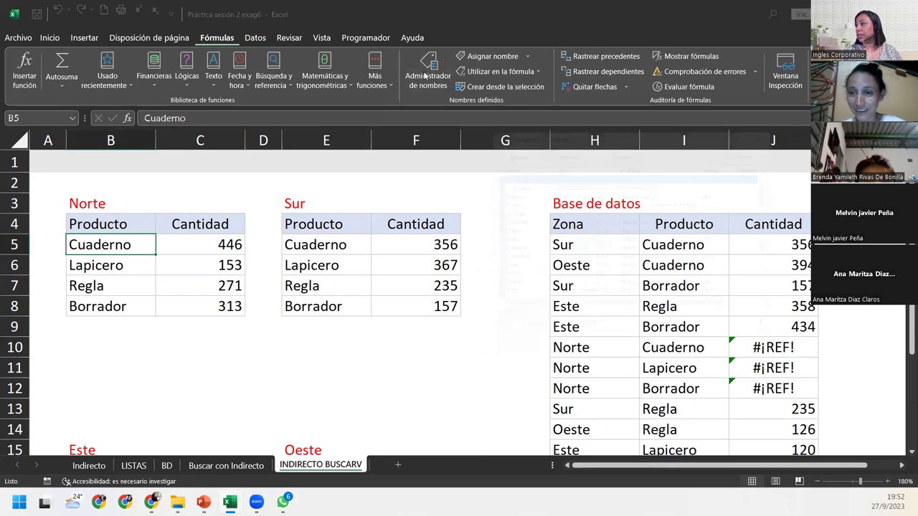
drag(614, 129, 312, 130)
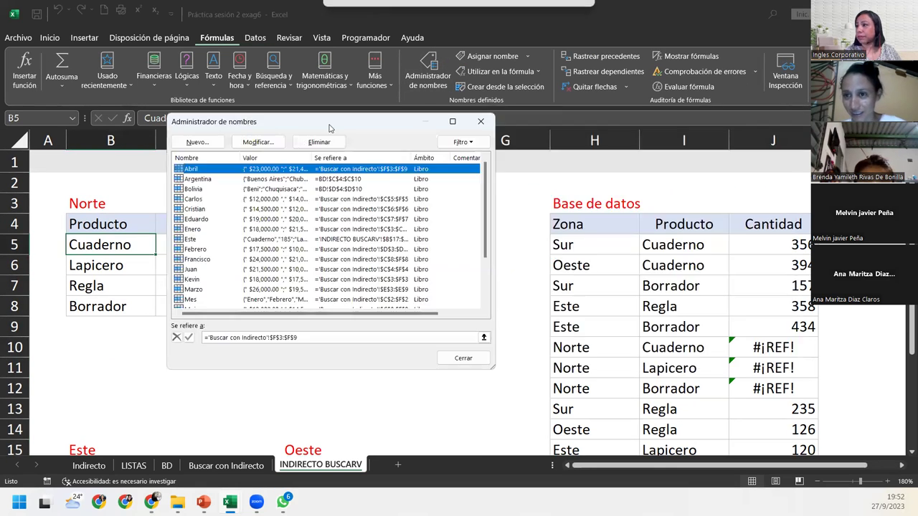
scroll(208, 261, down, 1)
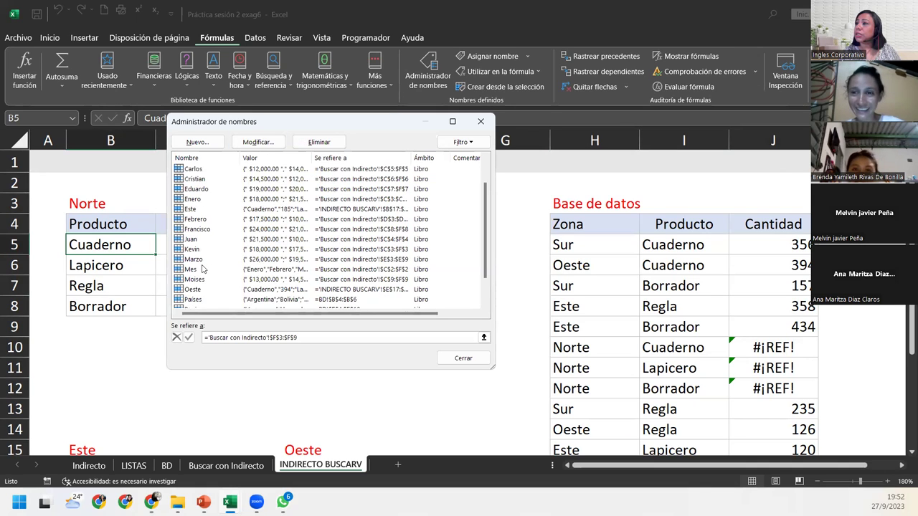
scroll(202, 268, down, 1)
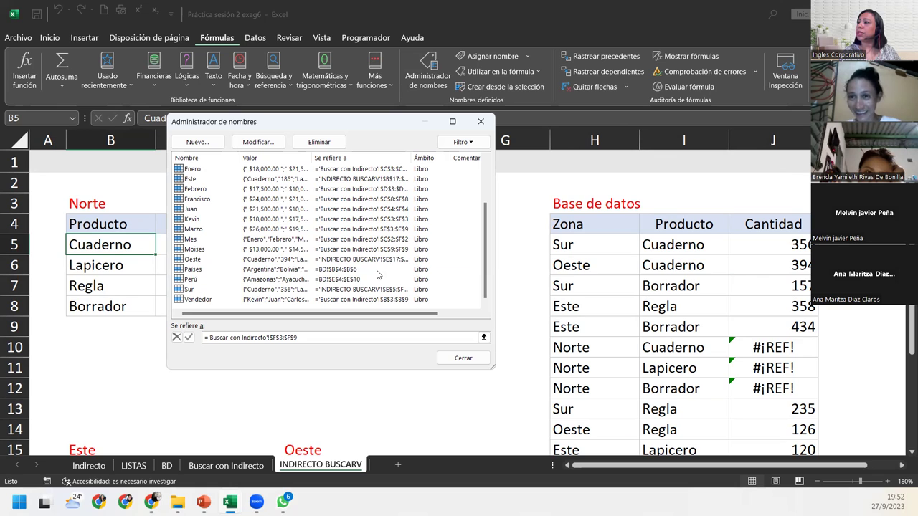
click(481, 124)
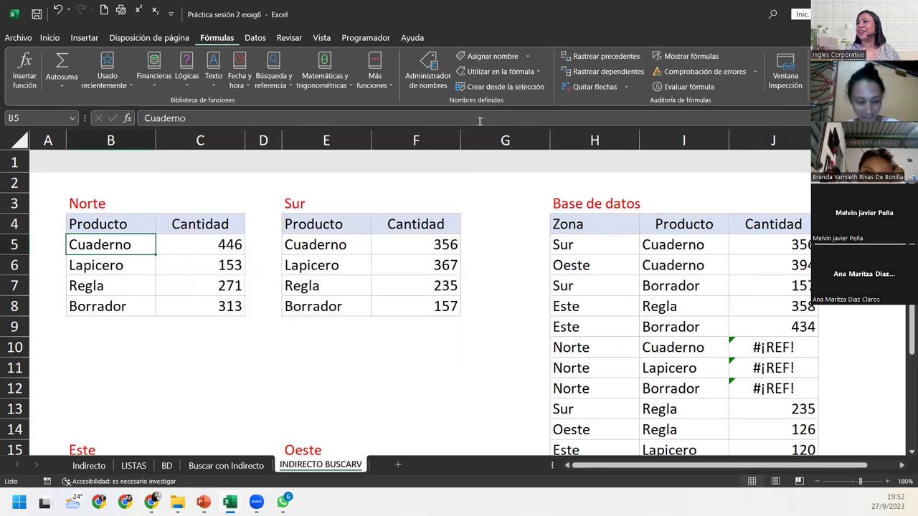
Name the Norte table range B5:C8 'Norte' via the Name Box.
drag(126, 244, 191, 304)
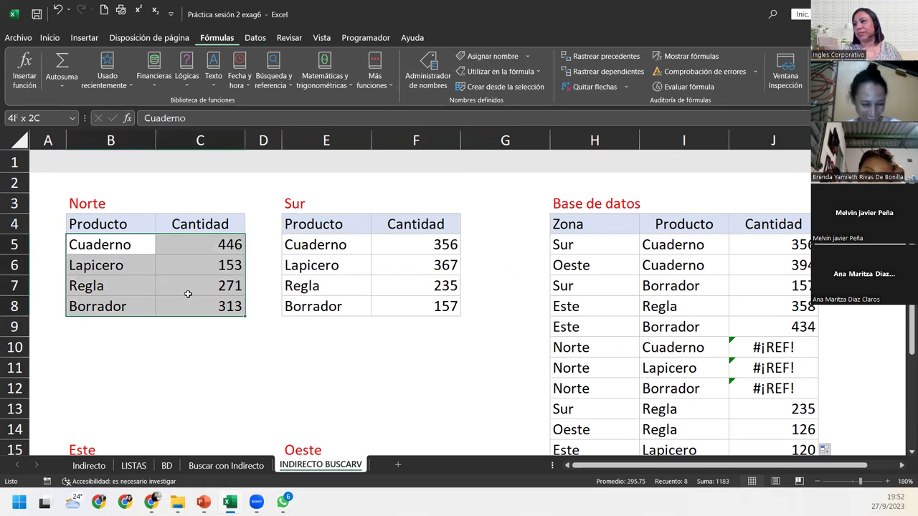
click(27, 117)
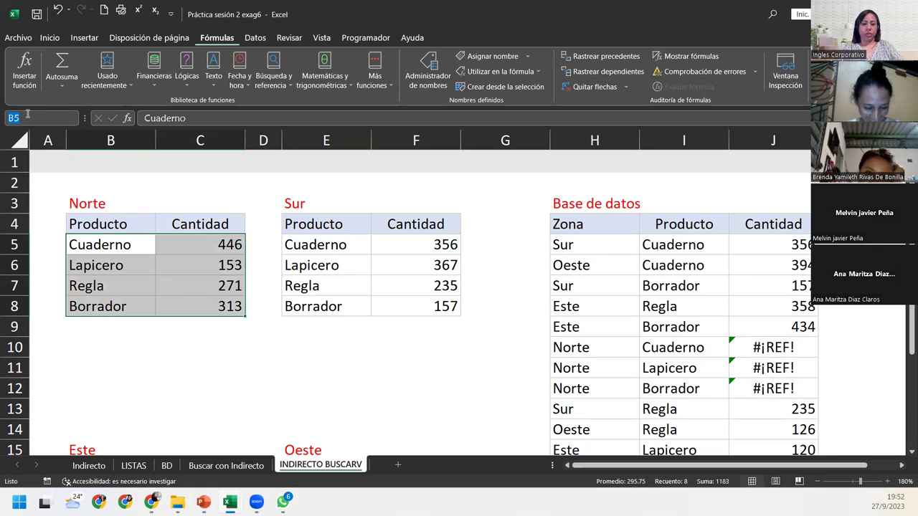
text(Norte)
key(Return)
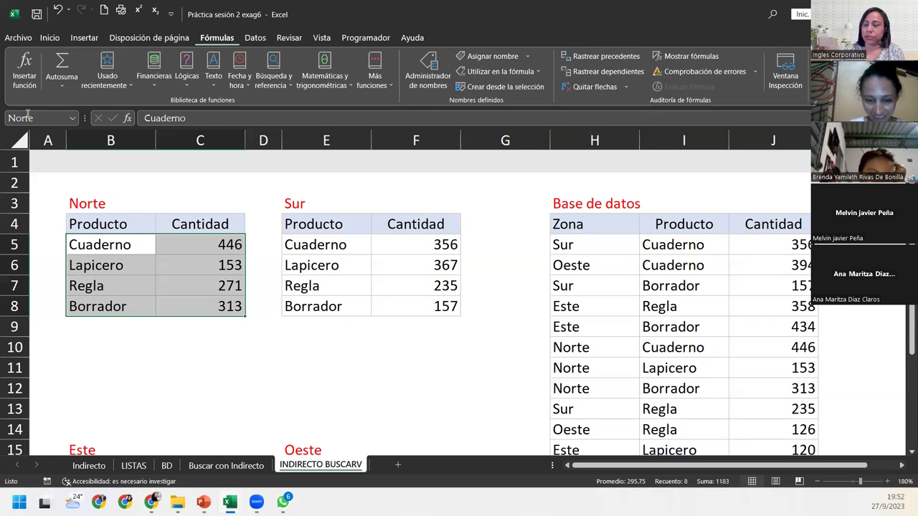
click(674, 369)
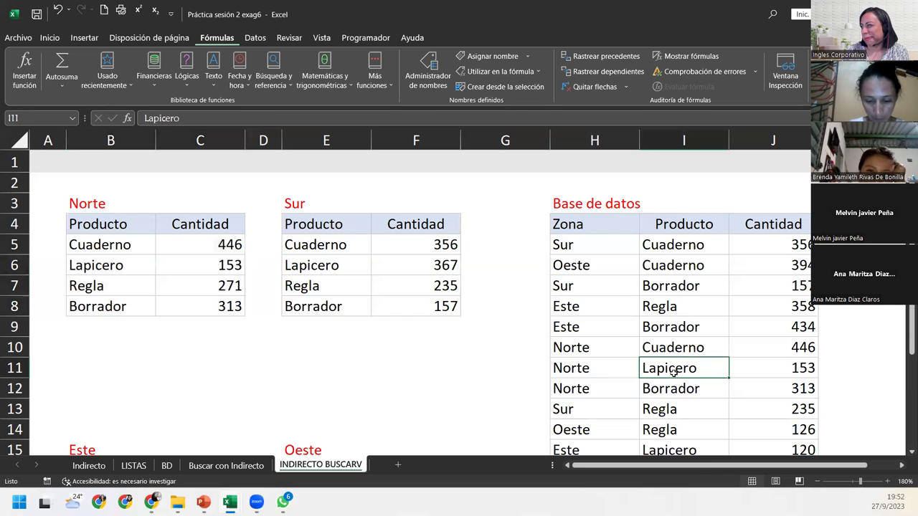
scroll(675, 373, down, 2)
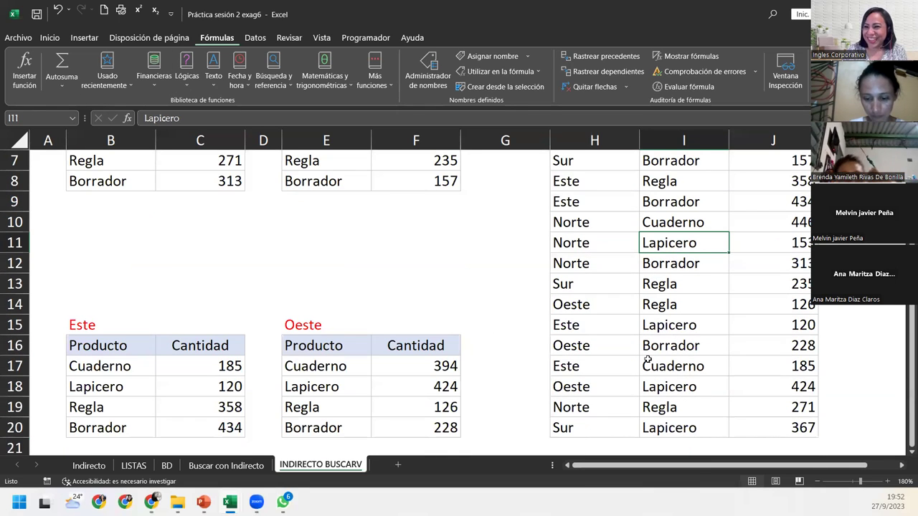
scroll(647, 352, up, 1)
scroll(647, 350, down, 1)
click(586, 243)
click(789, 245)
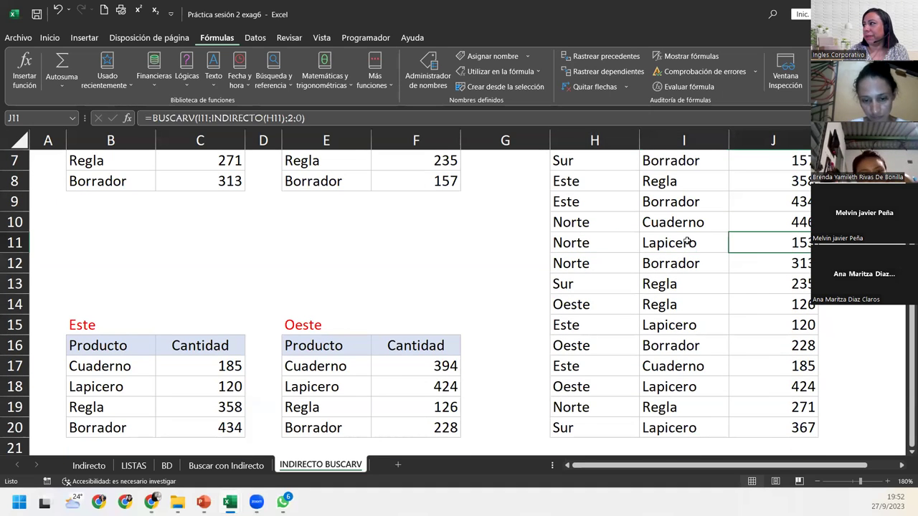
scroll(687, 242, up, 1)
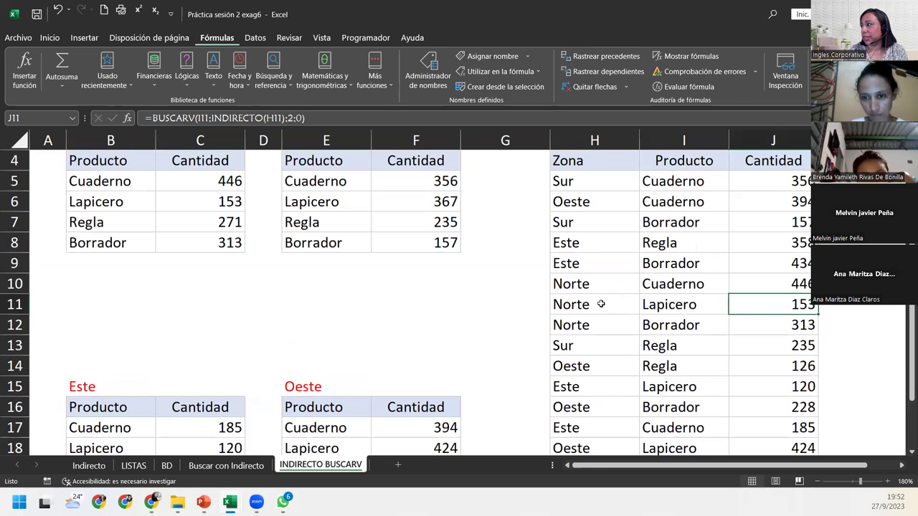
scroll(601, 304, up, 1)
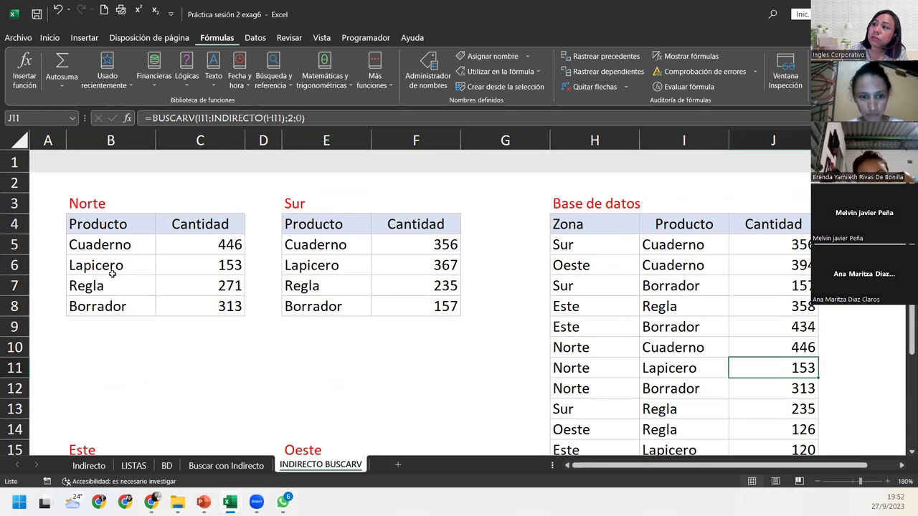
ctrl+click(166, 262)
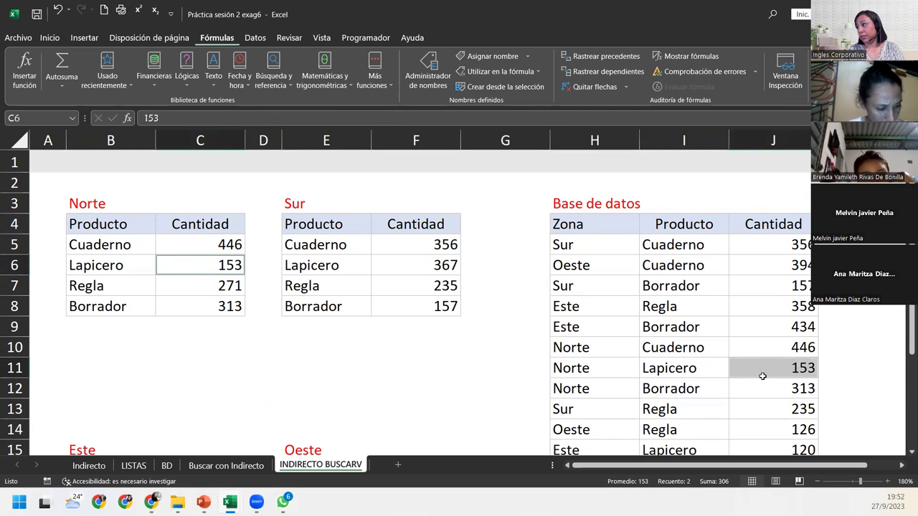
click(789, 246)
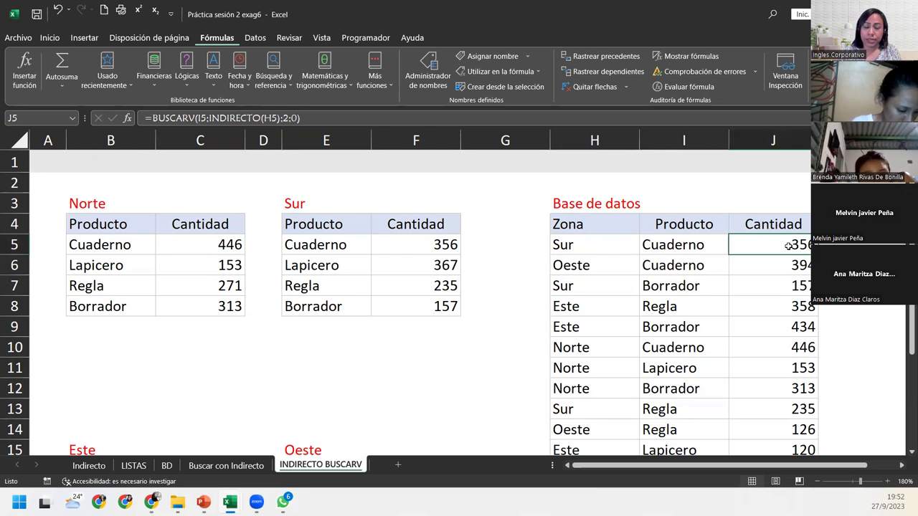
double_click(788, 246)
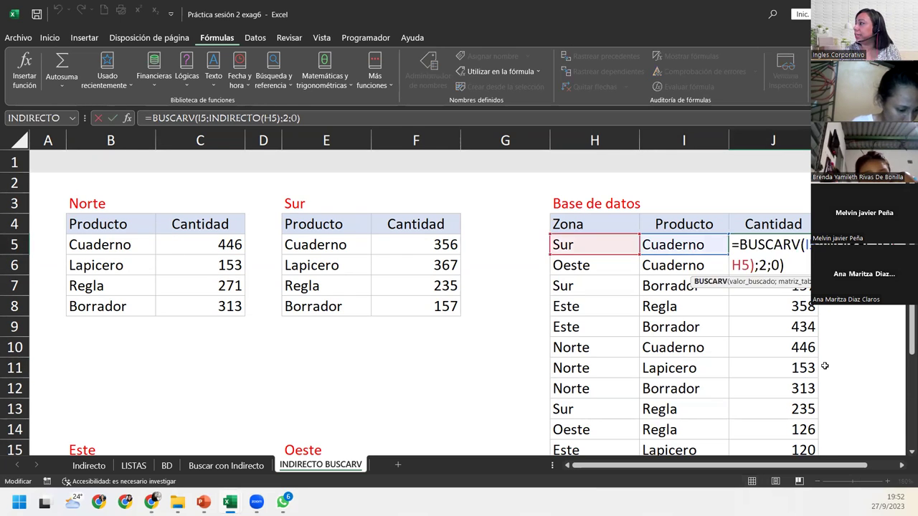
click(902, 465)
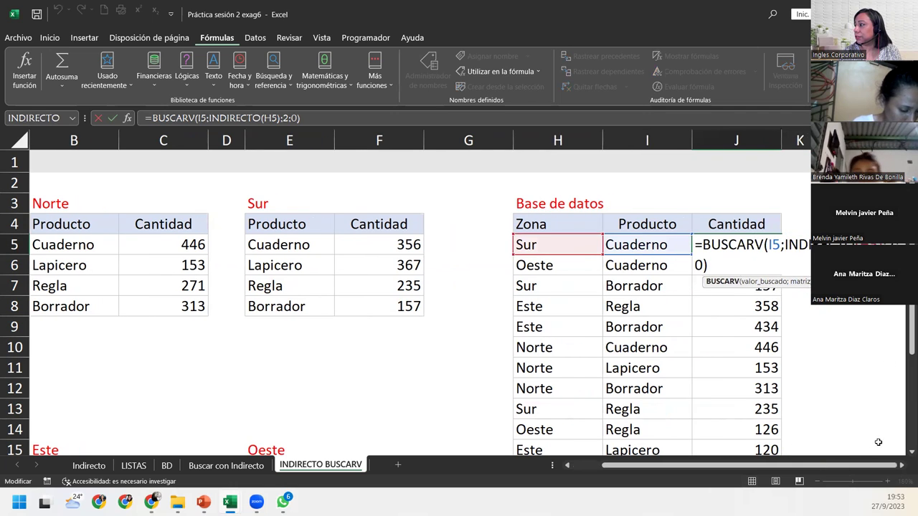
click(902, 465)
click(901, 465)
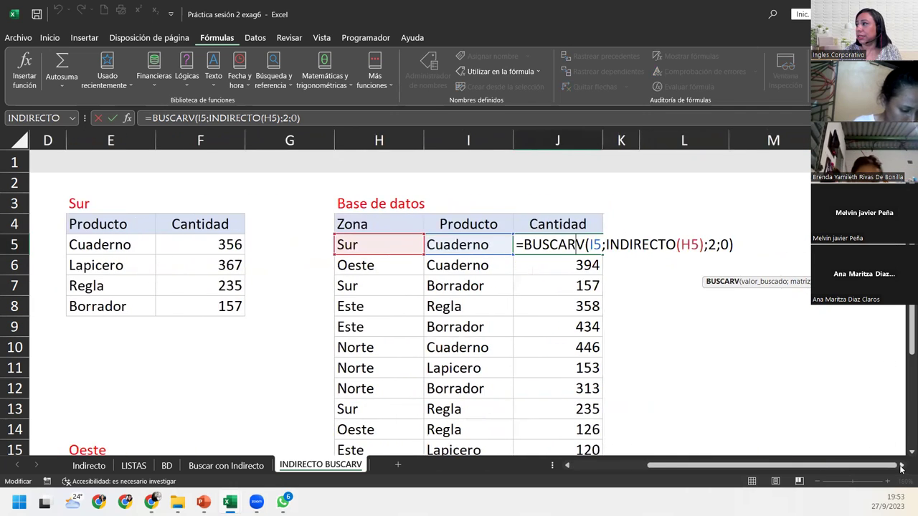
click(902, 465)
click(710, 243)
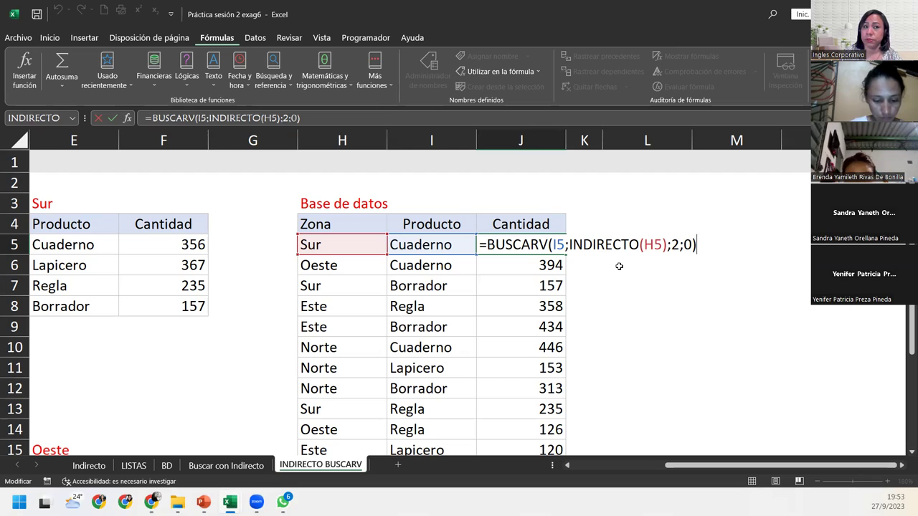
click(654, 245)
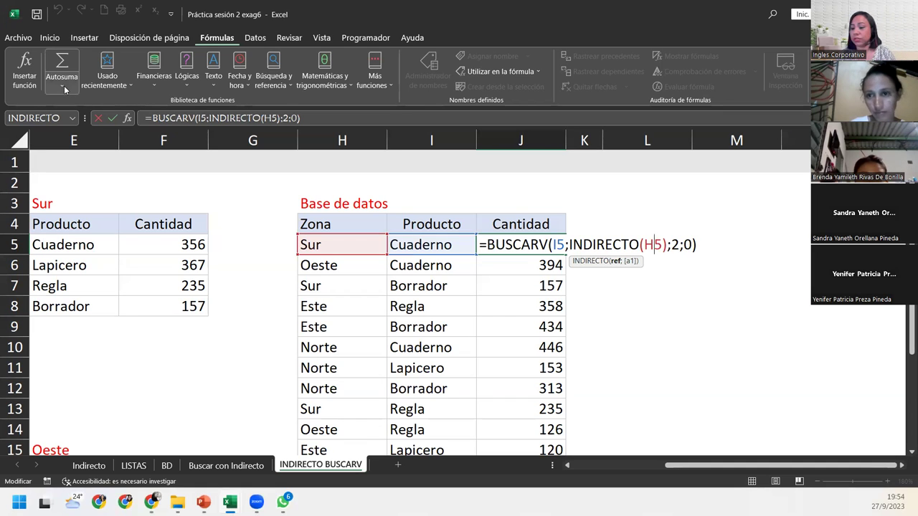
key(Return)
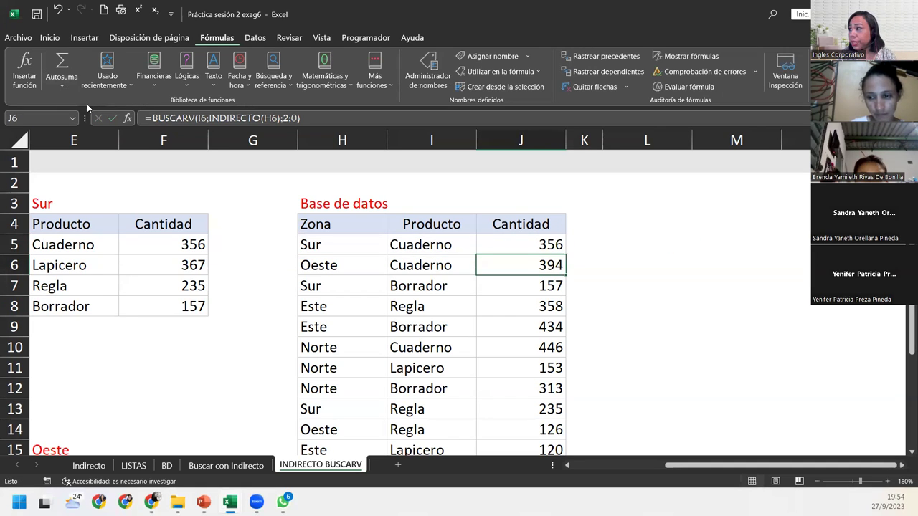
click(518, 237)
double_click(519, 237)
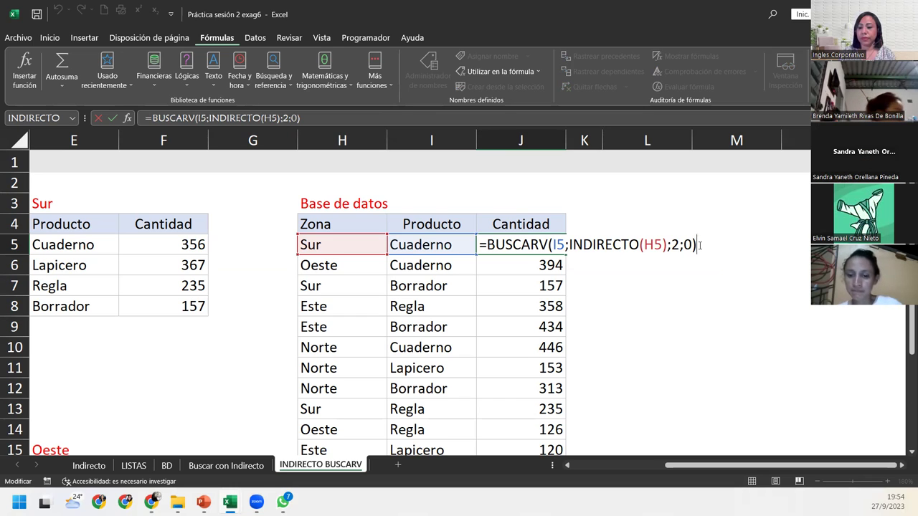
key(Return)
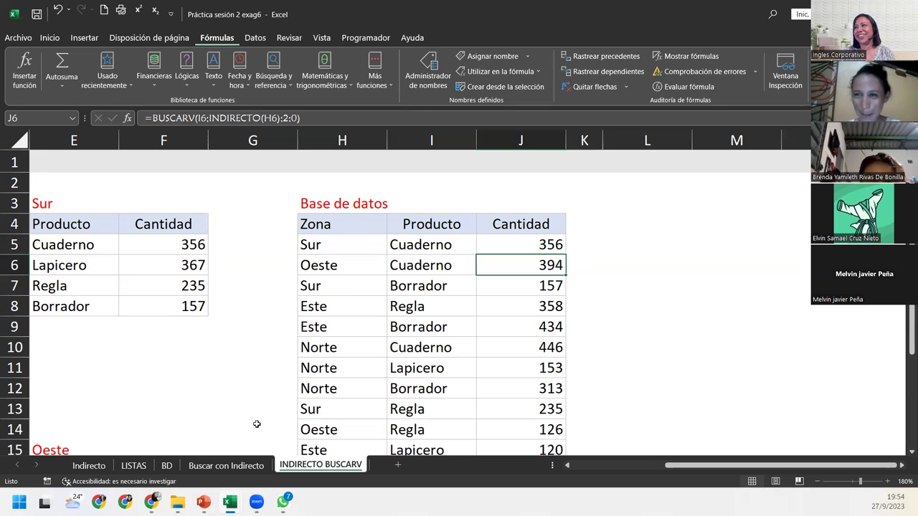
click(433, 265)
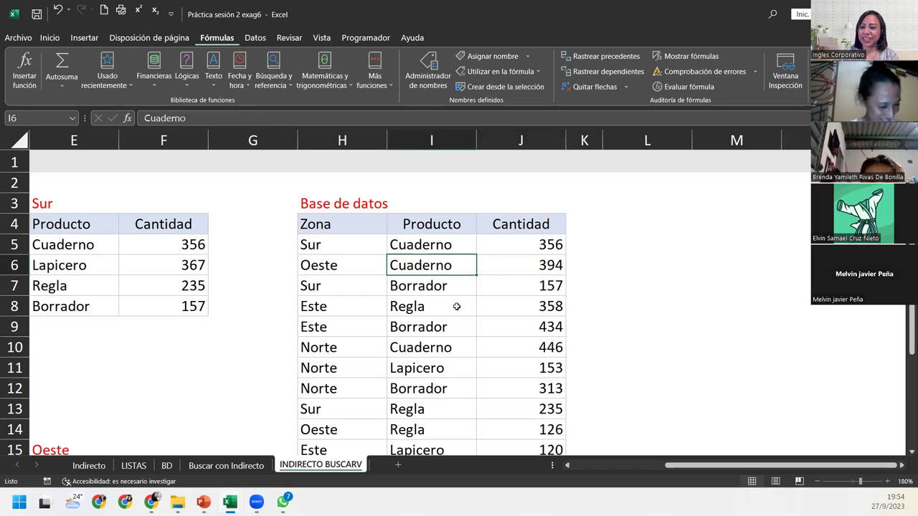
click(523, 266)
click(523, 244)
click(529, 348)
scroll(526, 362, down, 2)
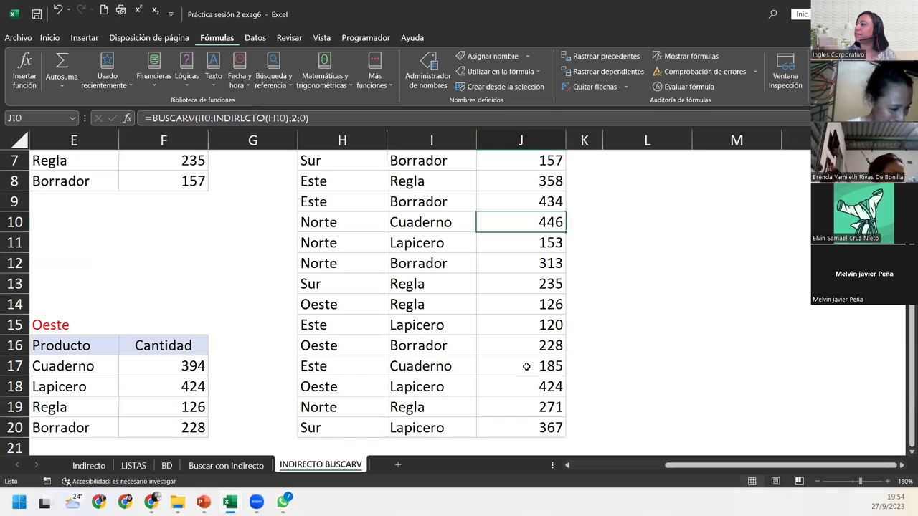
click(516, 423)
scroll(515, 409, up, 2)
click(507, 362)
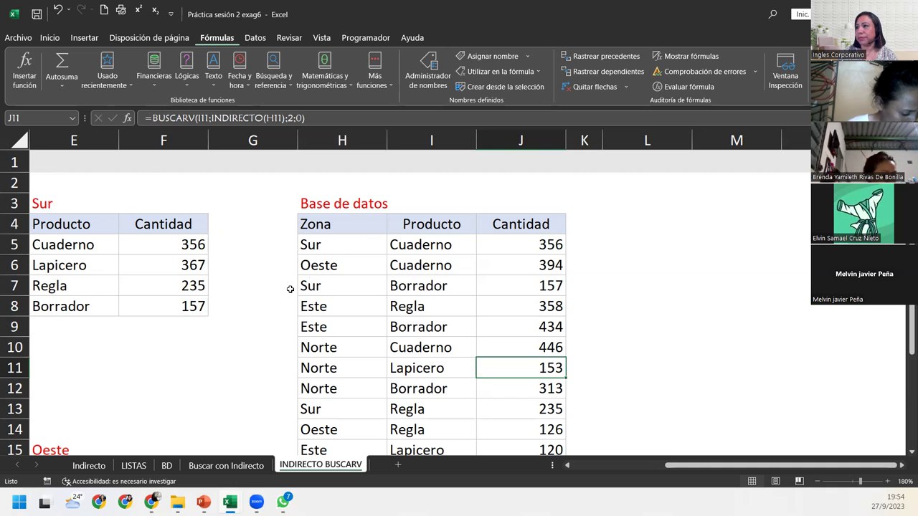
click(531, 258)
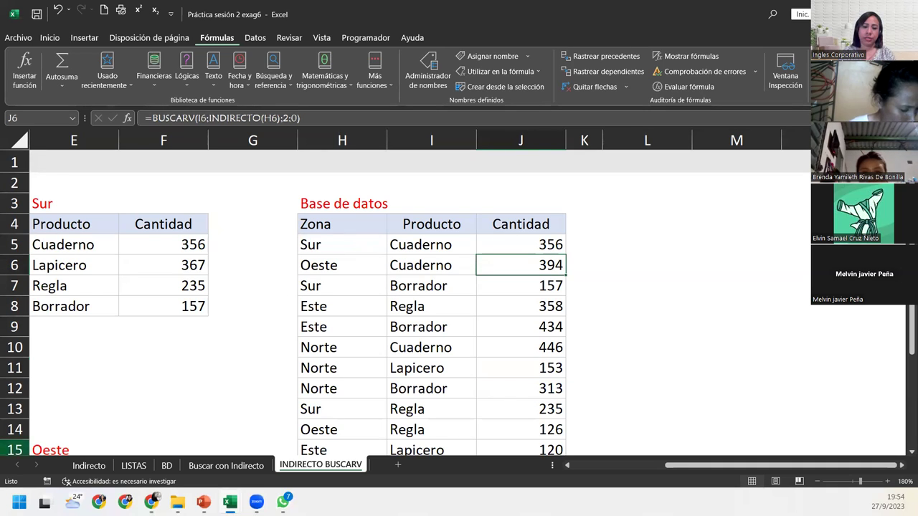
key(alt+Tab)
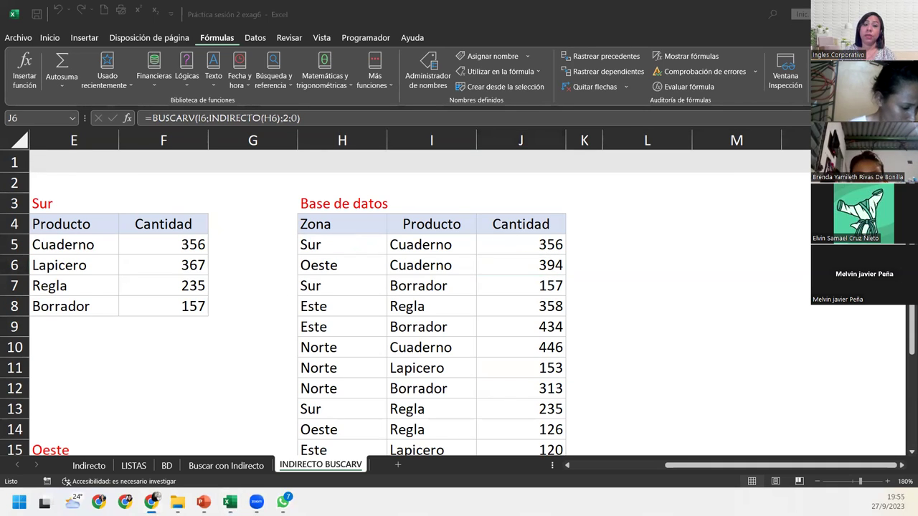
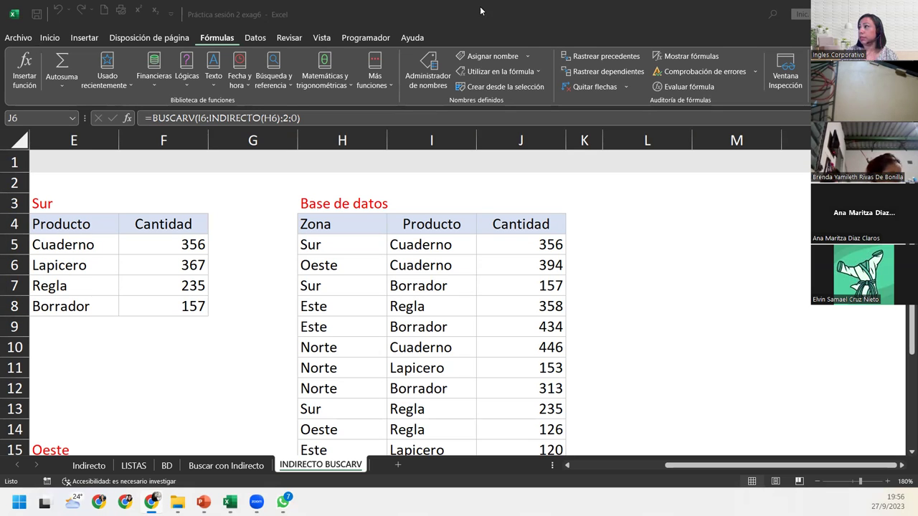
Switch from the zone lookup workbook to the Excel Avanzado course page in Chrome.
key(alt+Tab)
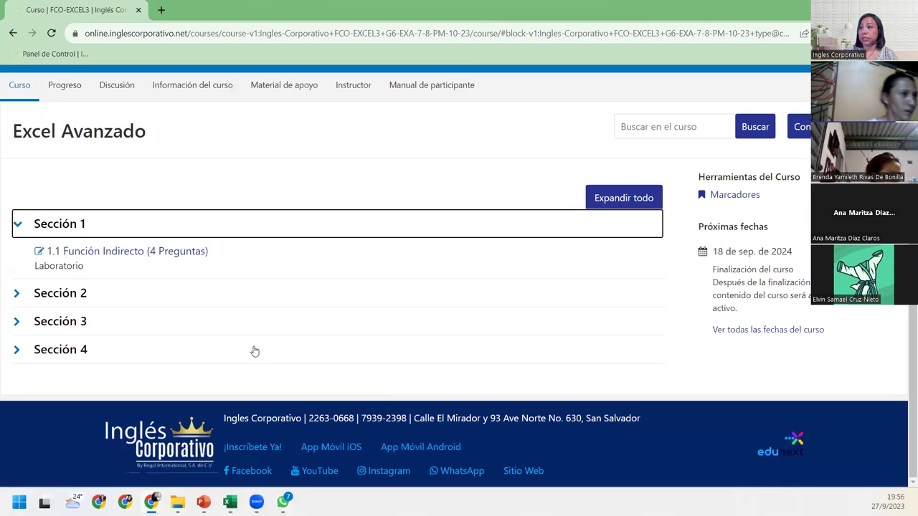
Open the Laboratorio 1 quiz of 1.1 Función Indirecto from the top of the course outline.
scroll(349, 348, up, 2)
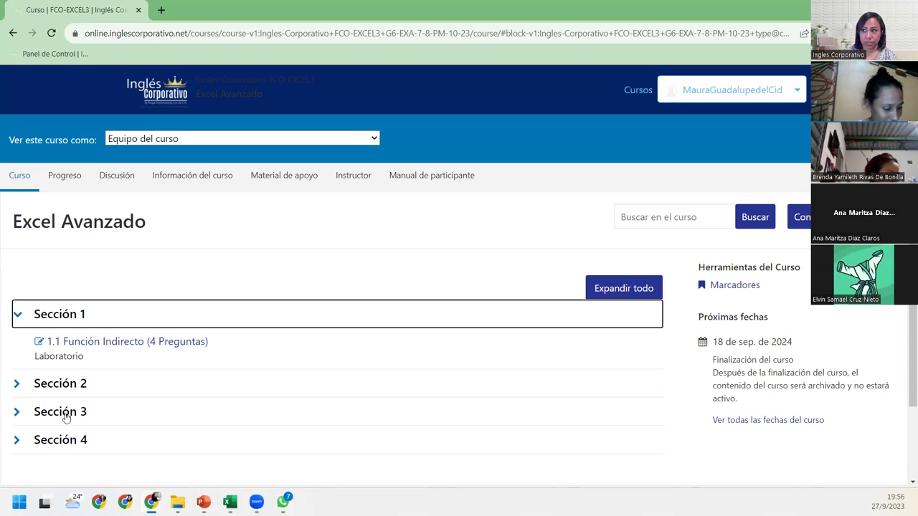
click(92, 343)
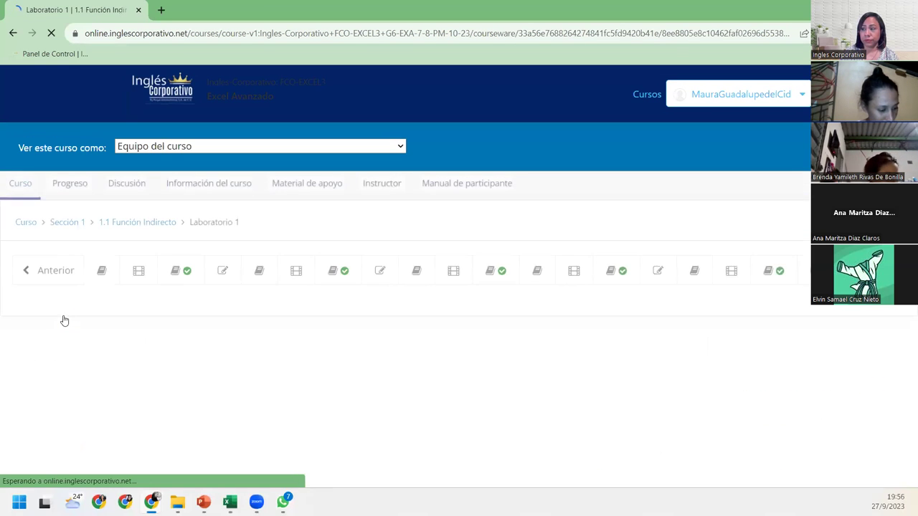
View lessons 1.1, 1.2 and 1.3 in turn, then return to the Excel Avanzado outline.
click(101, 274)
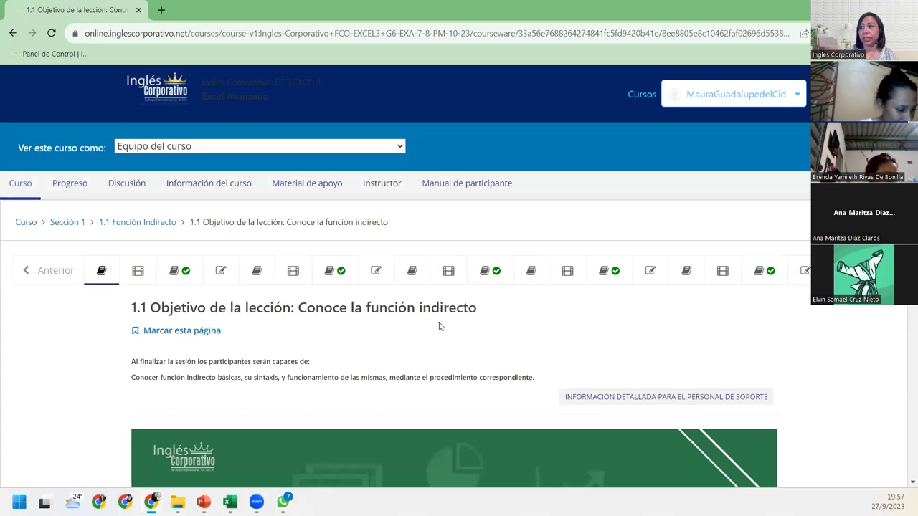
click(257, 272)
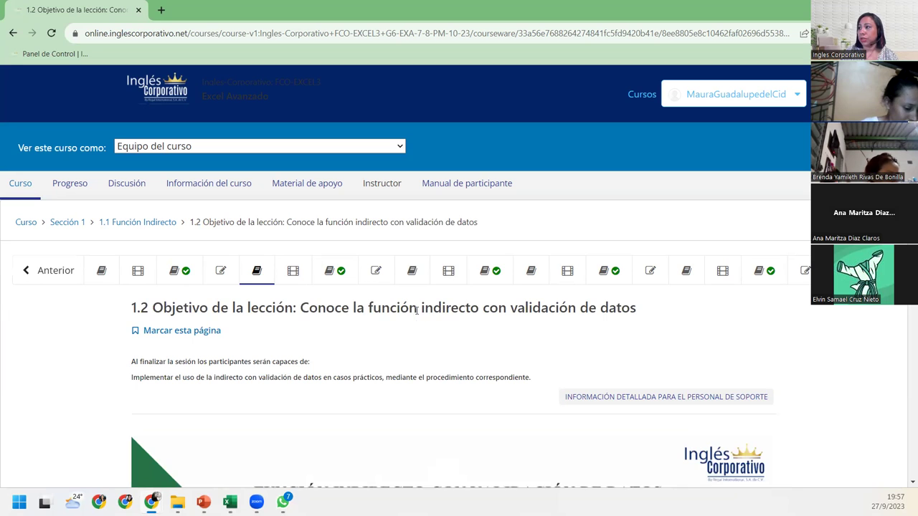
click(418, 273)
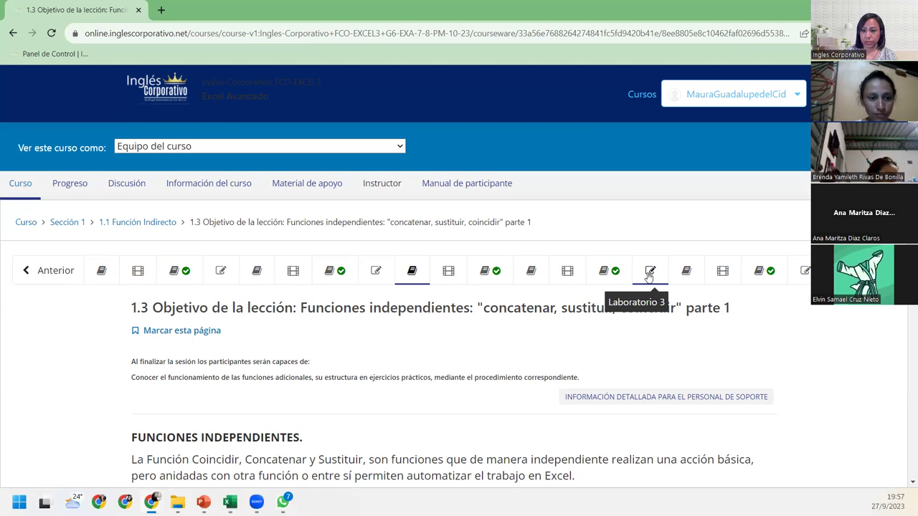
click(651, 272)
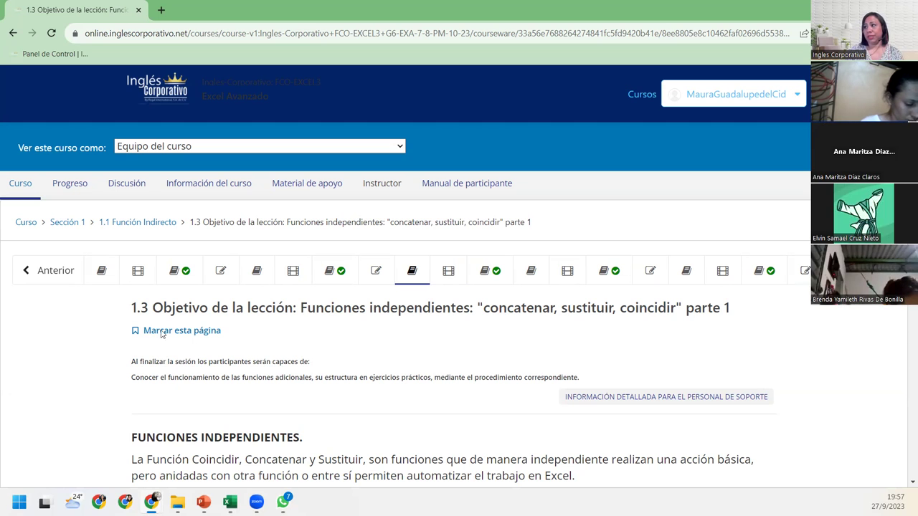
click(36, 226)
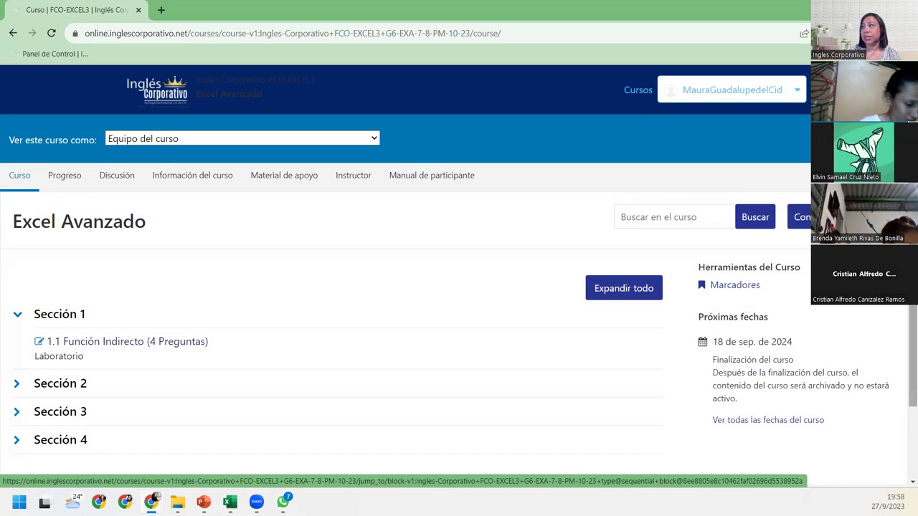
Snap the browser to the right half and minimise it, leaving the INDIRECTO BUSCARV sheet visible.
key(super+Right)
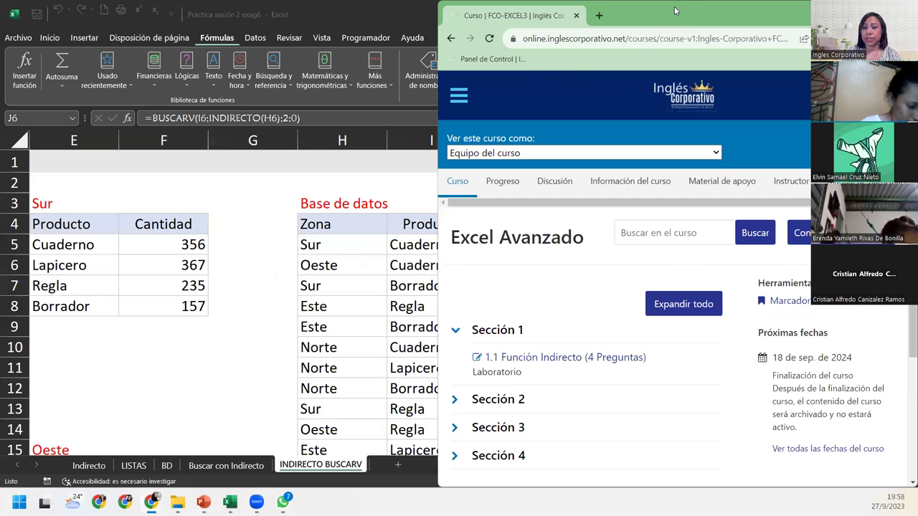
click(840, 11)
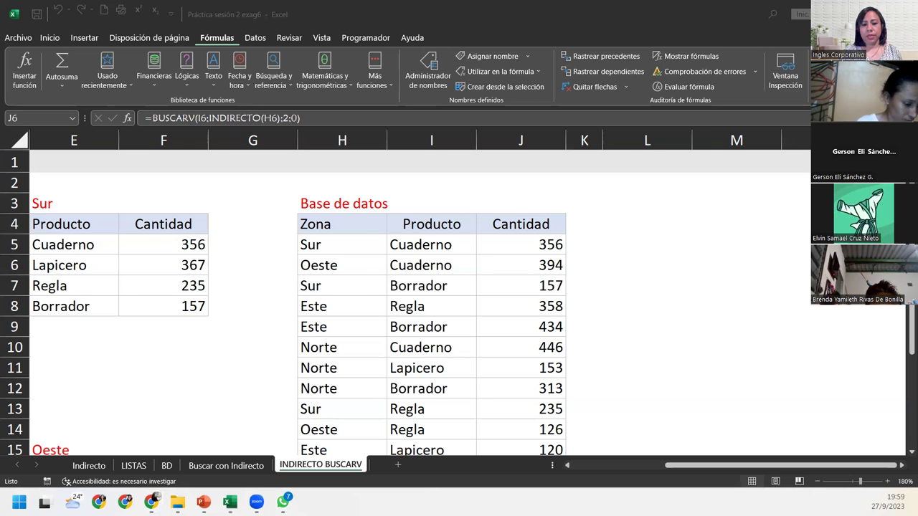
Switch to the slideshow and advance to the 'Cierre y conclusiones' slide.
key(alt+Tab)
key(Right)
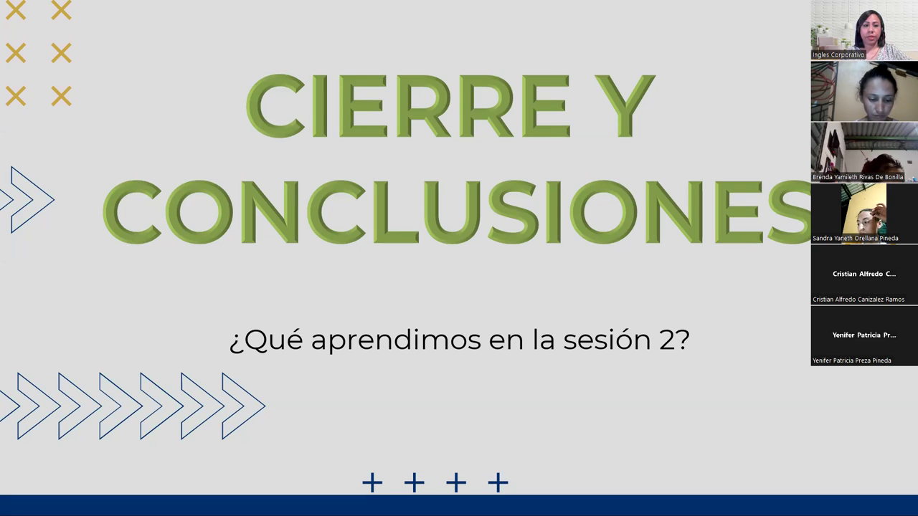
Bring the course page back maximised and open its Material de apoyo page.
key(alt+Tab)
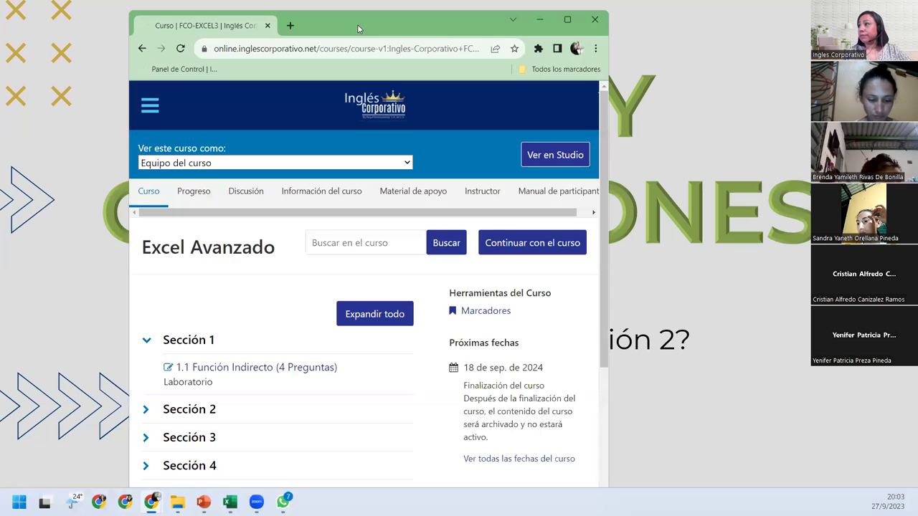
key(super+Up)
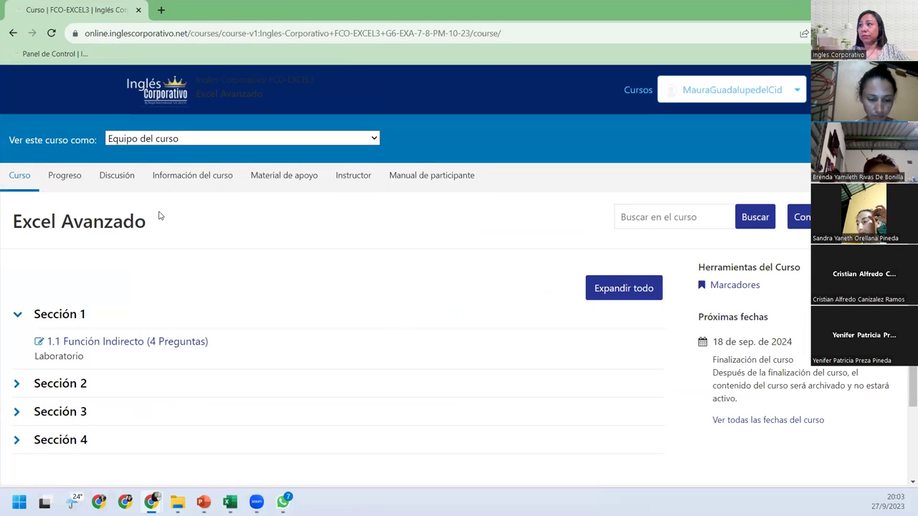
click(261, 176)
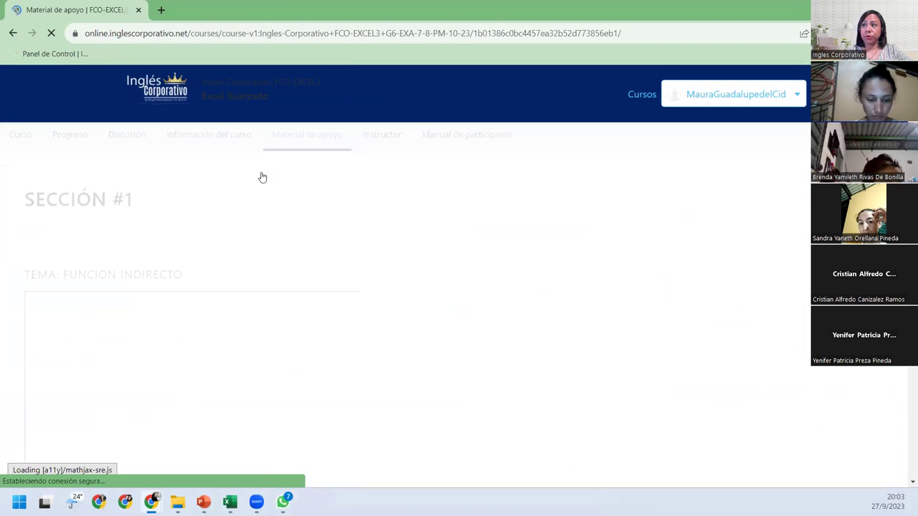
Browse the Sección #1 topic videos and their Excel template DOWNLOAD links.
scroll(262, 177, down, 1)
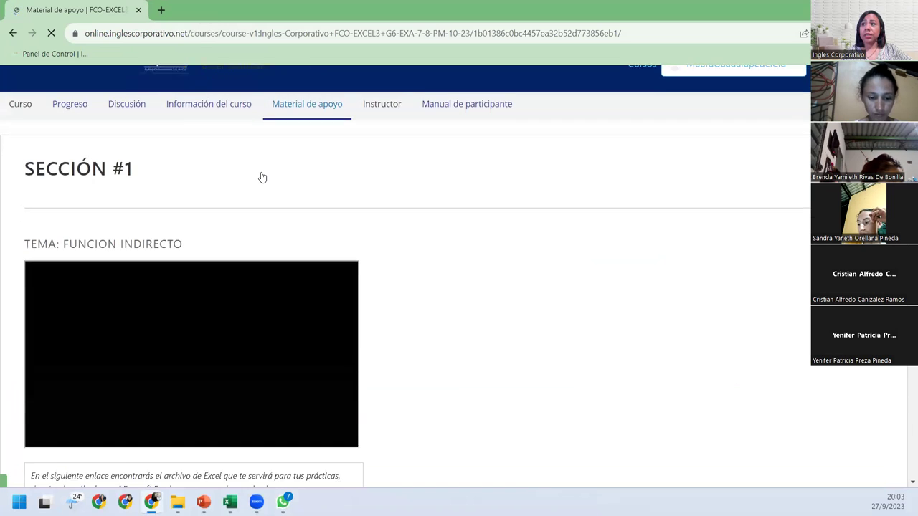
scroll(260, 177, down, 2)
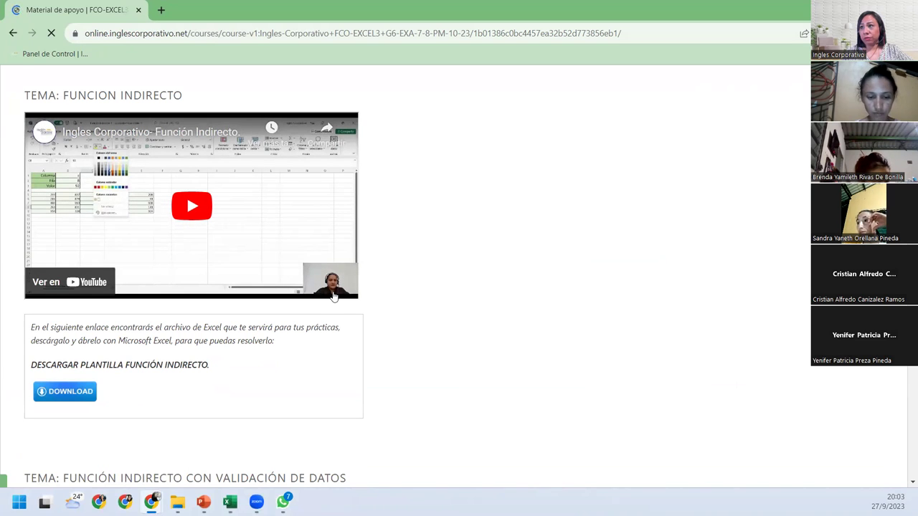
scroll(201, 380, down, 3)
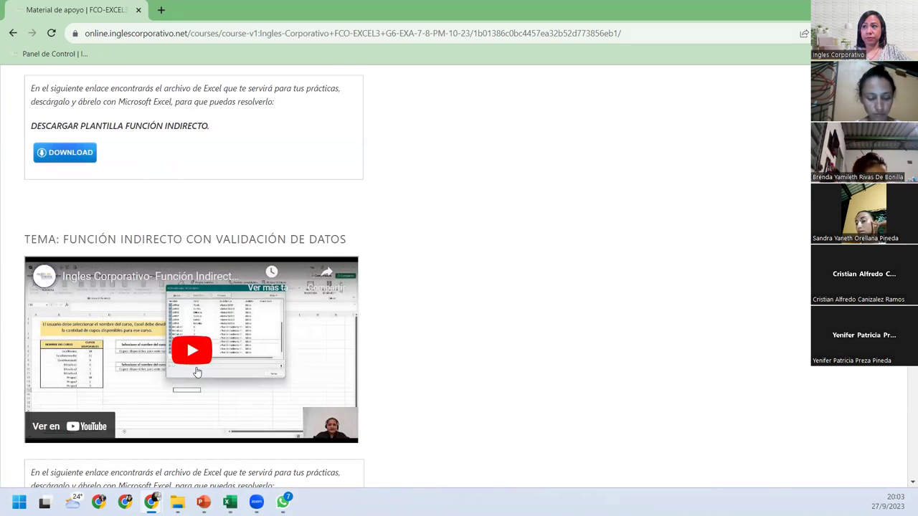
scroll(244, 355, down, 1)
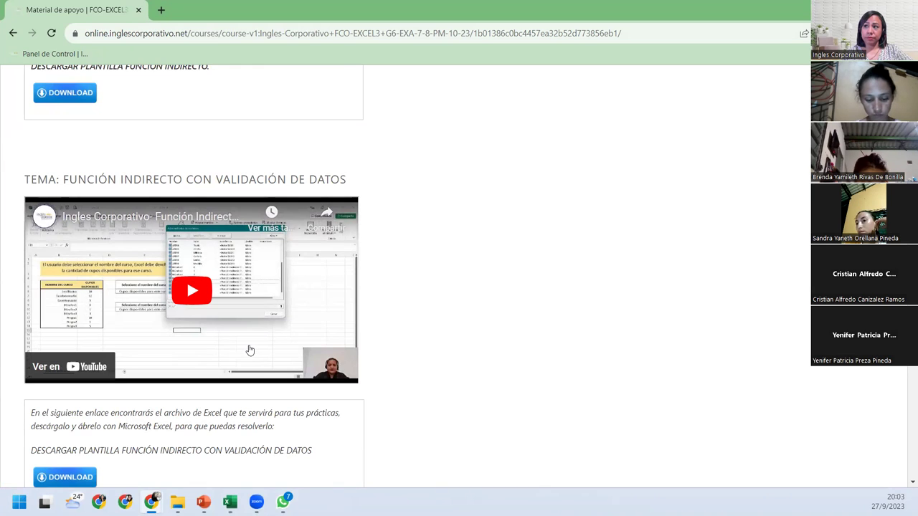
scroll(250, 350, down, 1)
scroll(249, 350, down, 2)
scroll(250, 350, down, 2)
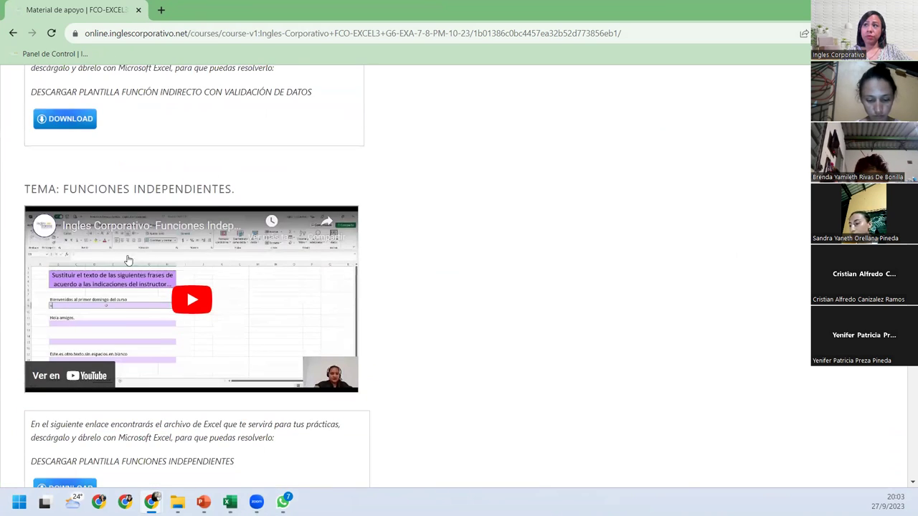
scroll(253, 316, down, 2)
scroll(253, 315, down, 1)
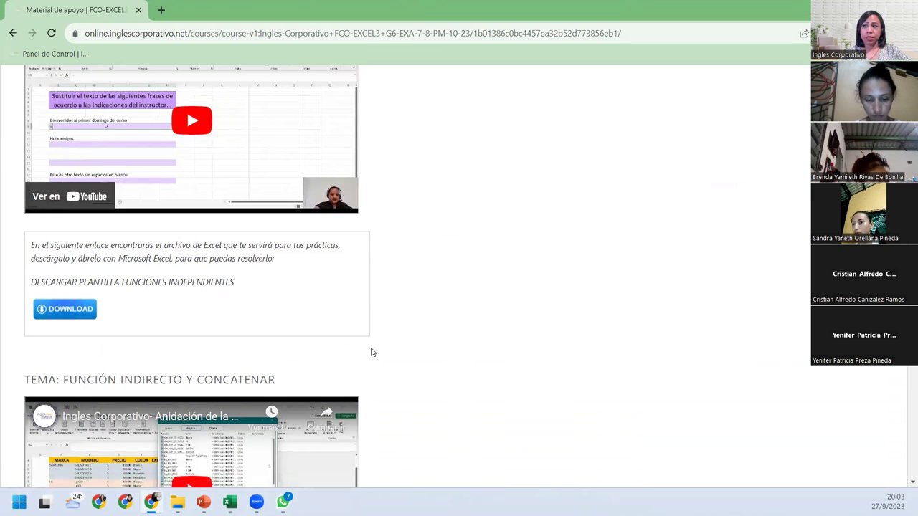
scroll(371, 351, down, 3)
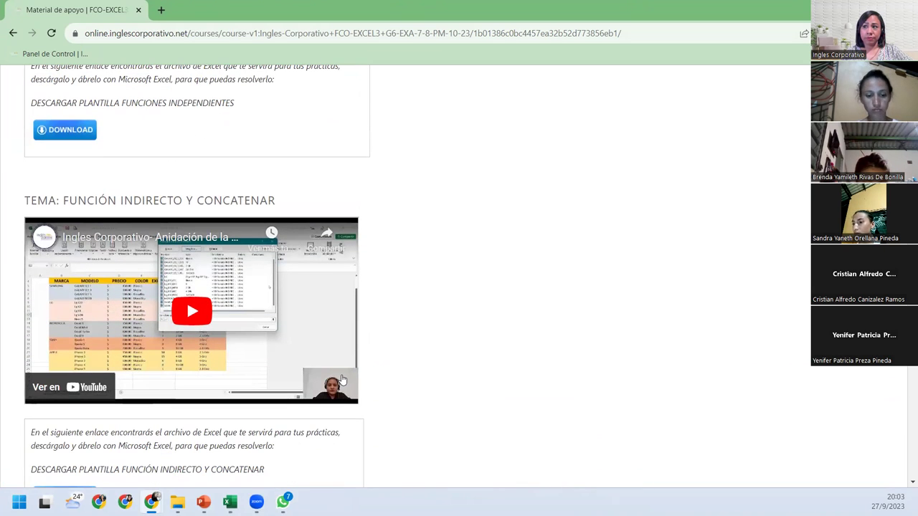
scroll(342, 381, up, 3)
scroll(342, 380, up, 5)
scroll(342, 381, up, 5)
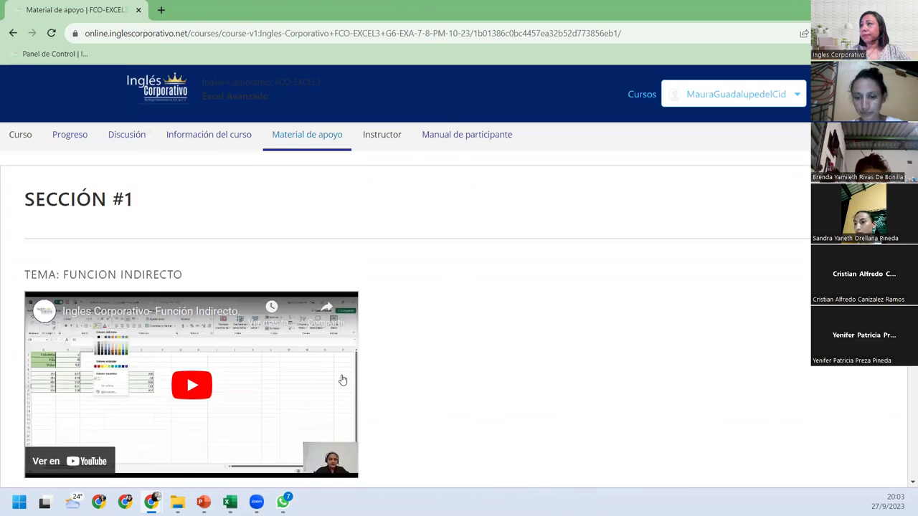